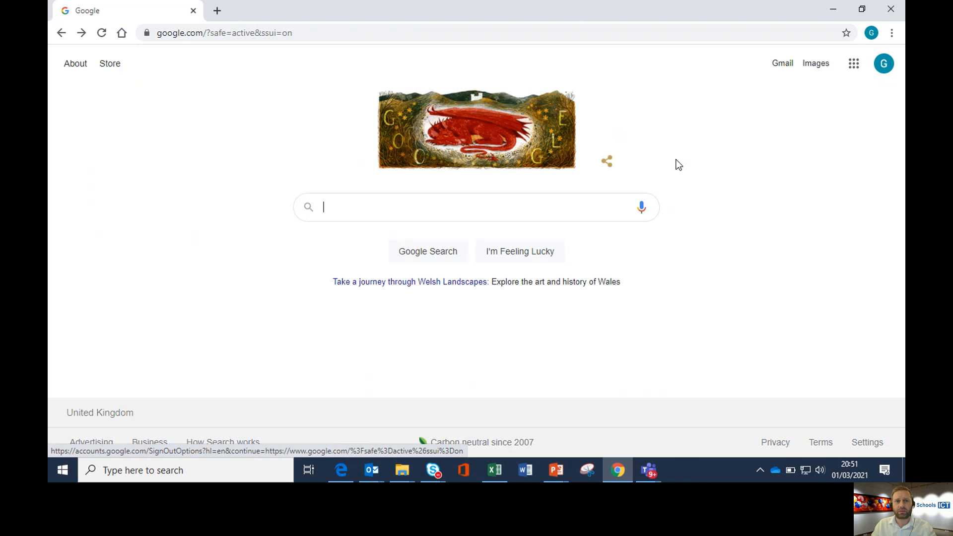
- Look through the available Google apps and open Google Forms
{"action": "left_click", "coordinate": [854, 64]}
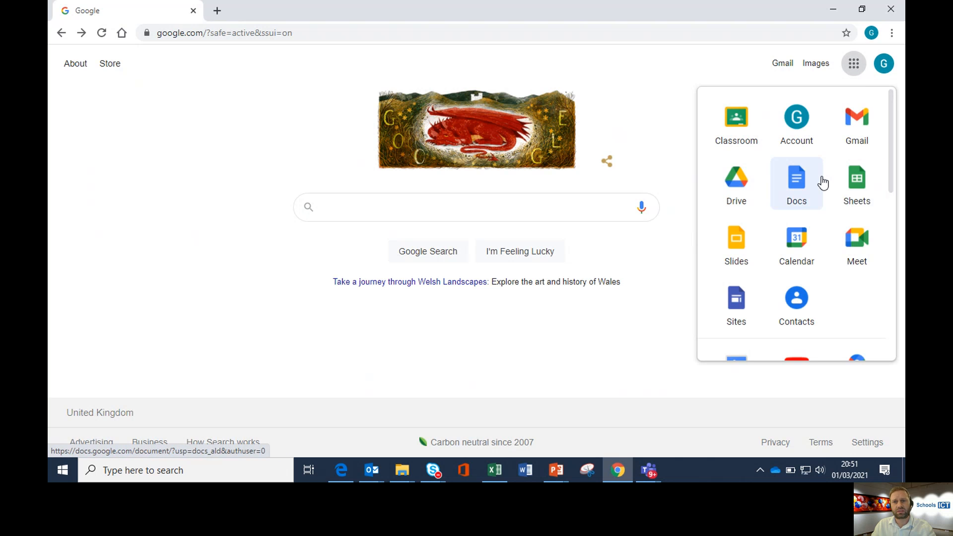
{"action": "scroll", "coordinate": [823, 183], "scroll_direction": "down", "scroll_amount": 5}
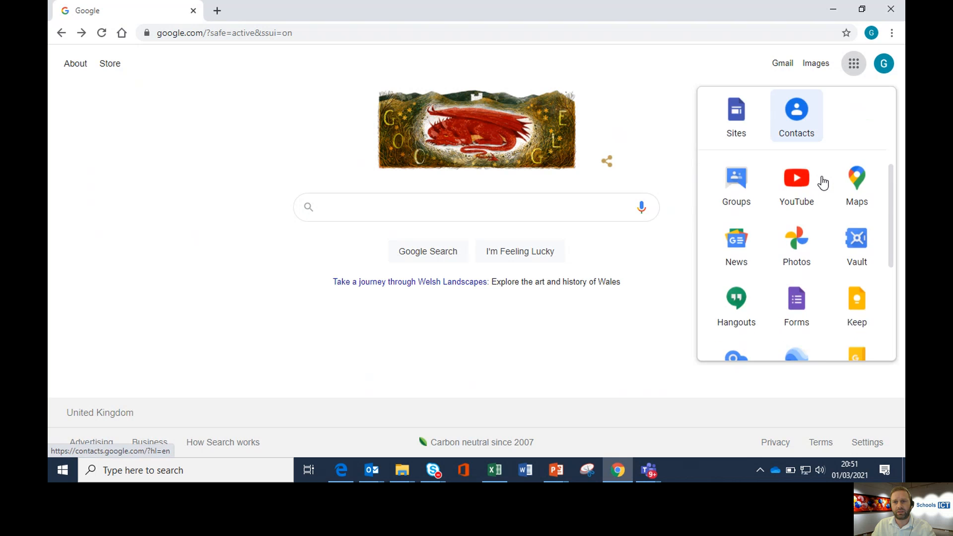
{"action": "scroll", "coordinate": [822, 183], "scroll_direction": "down", "scroll_amount": 1}
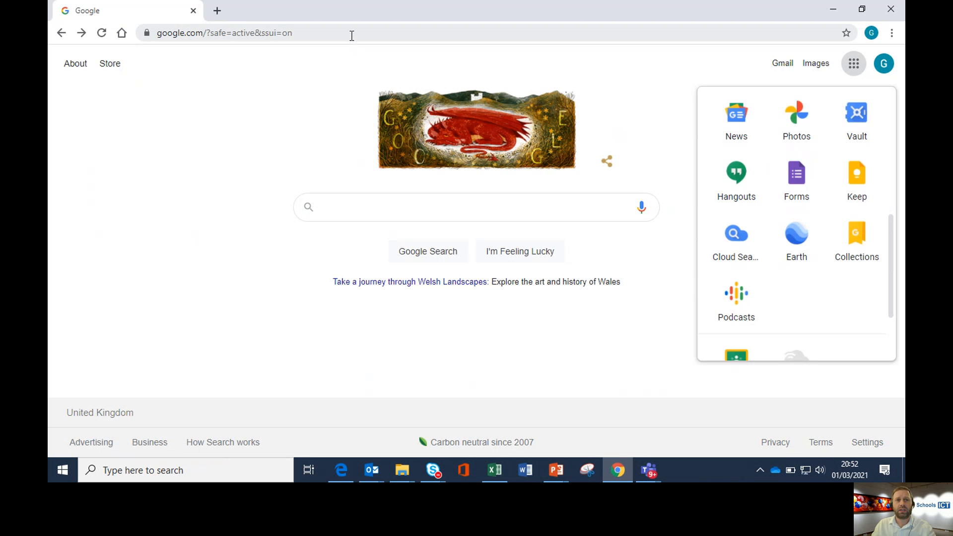
{"action": "left_click", "coordinate": [182, 34]}
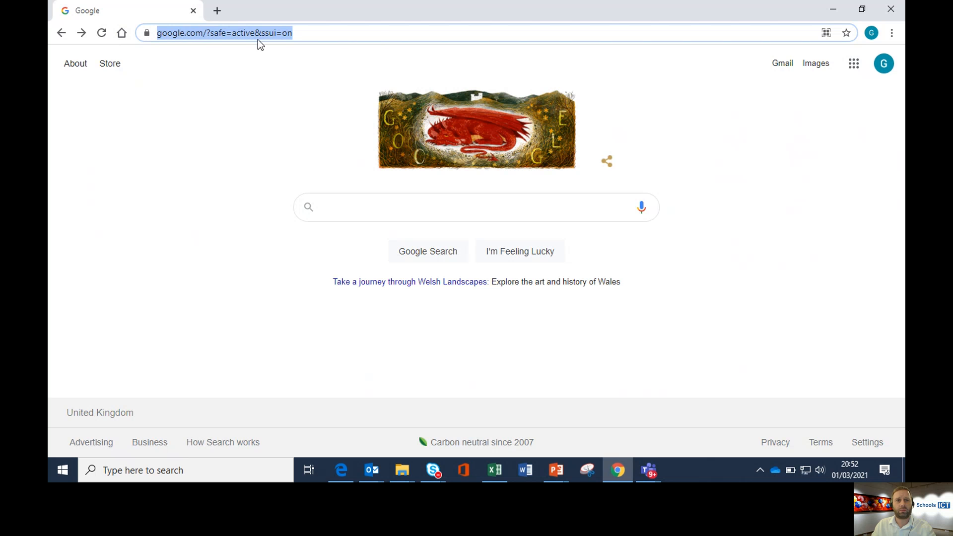
{"action": "left_click", "coordinate": [853, 66]}
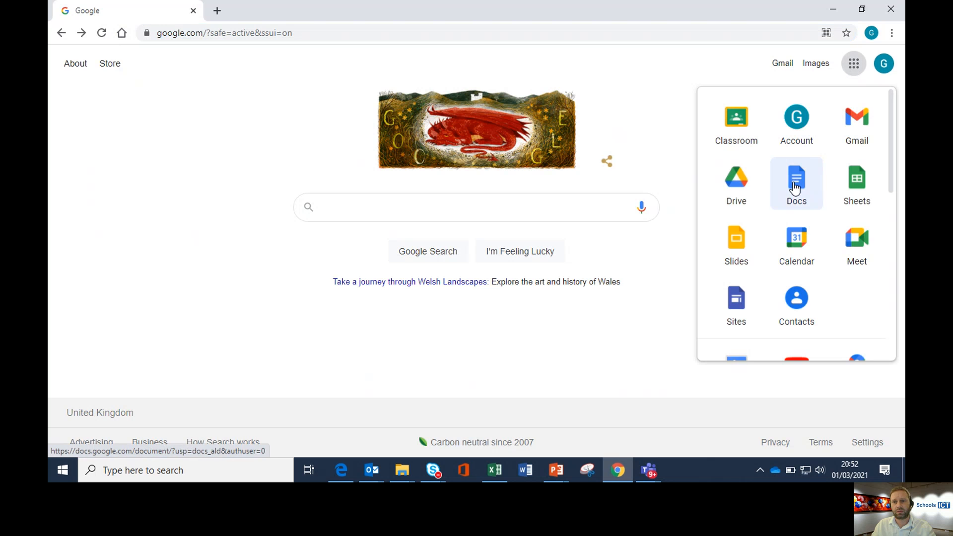
{"action": "scroll", "coordinate": [795, 186], "scroll_direction": "down", "scroll_amount": 5}
{"action": "left_click", "coordinate": [799, 255]}
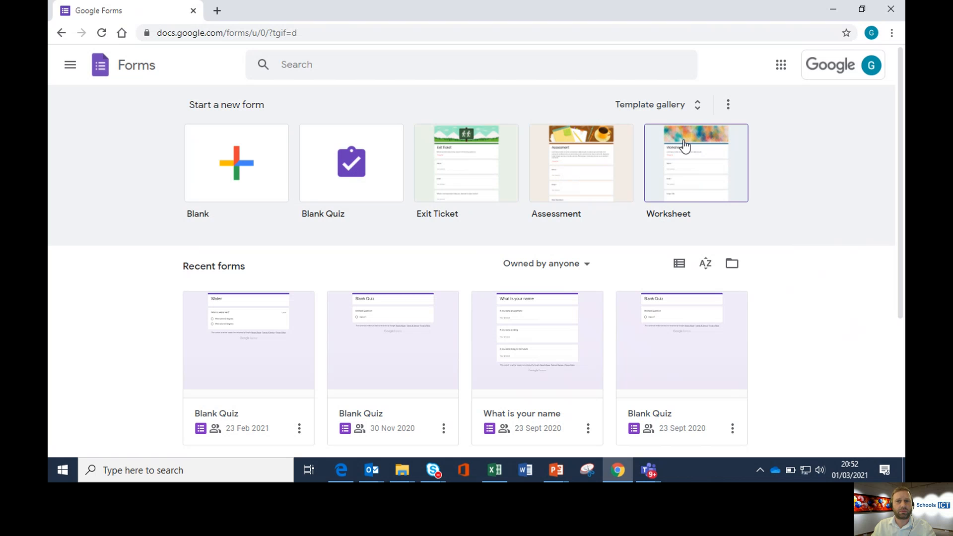
- Browse the school and General categories of the form template gallery and return to the Forms home page
{"action": "left_click", "coordinate": [698, 110]}
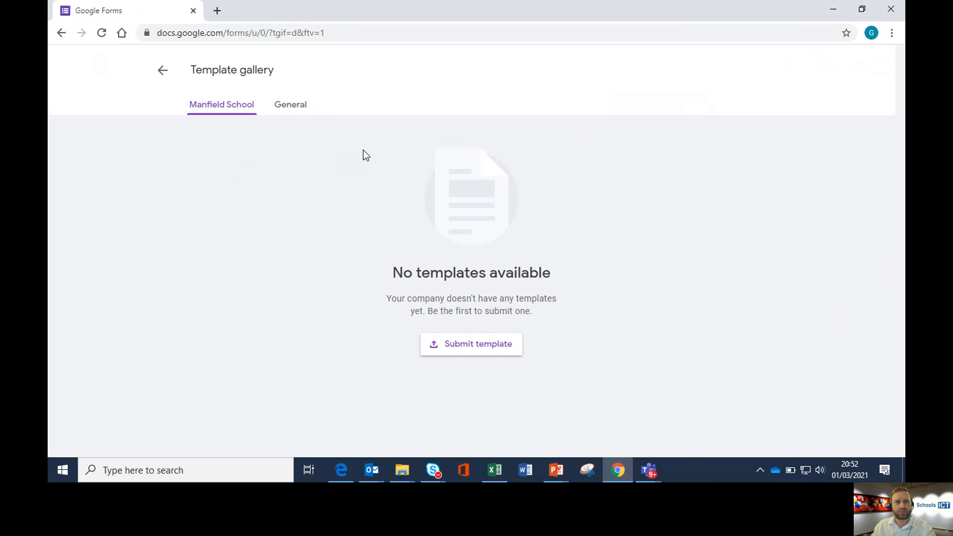
{"action": "left_click", "coordinate": [290, 110]}
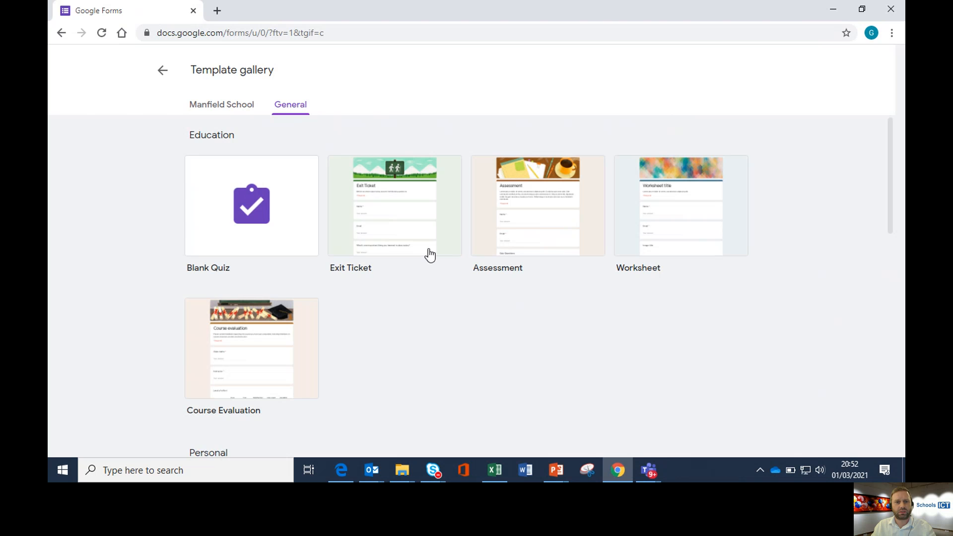
{"action": "left_click", "coordinate": [164, 76]}
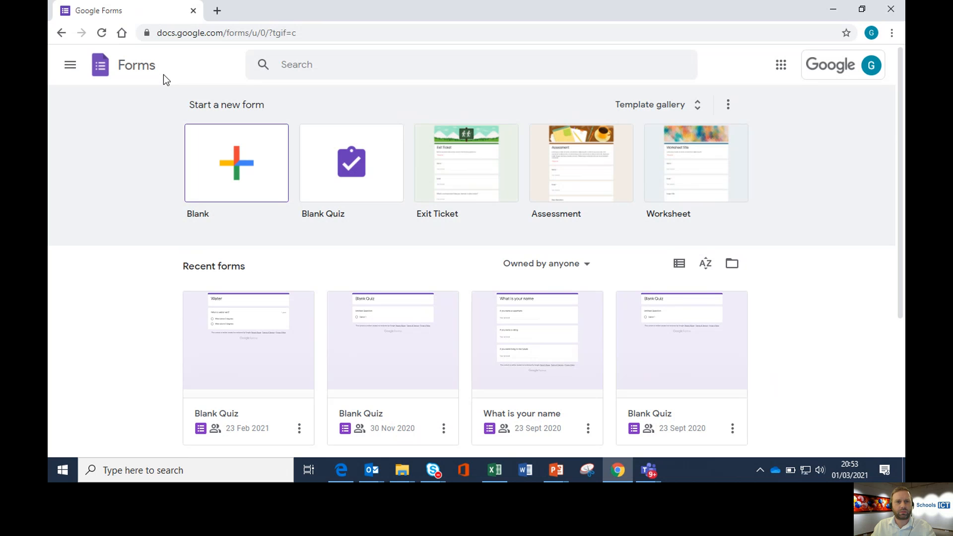
- Create a blank form and name it "Art quiz"
{"action": "left_click", "coordinate": [248, 170]}
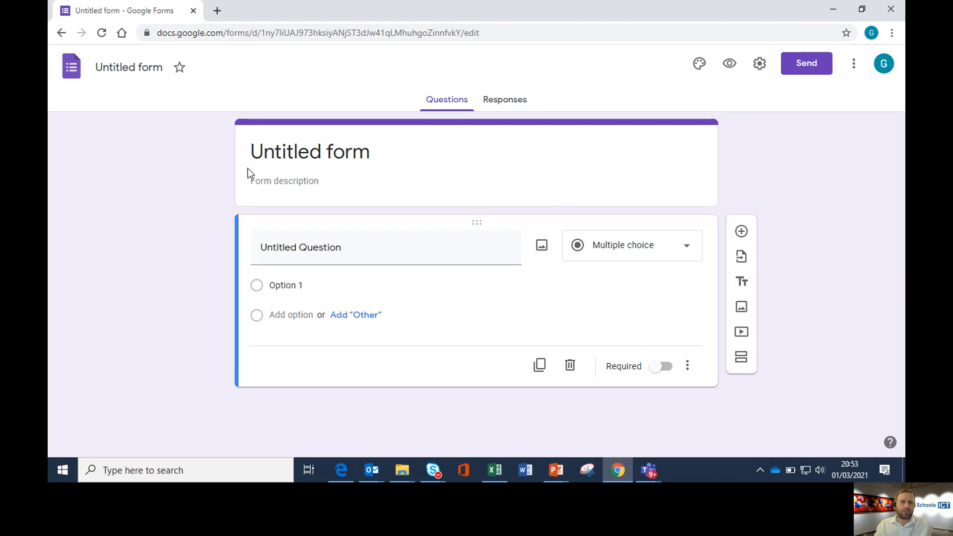
{"action": "left_click", "coordinate": [109, 67]}
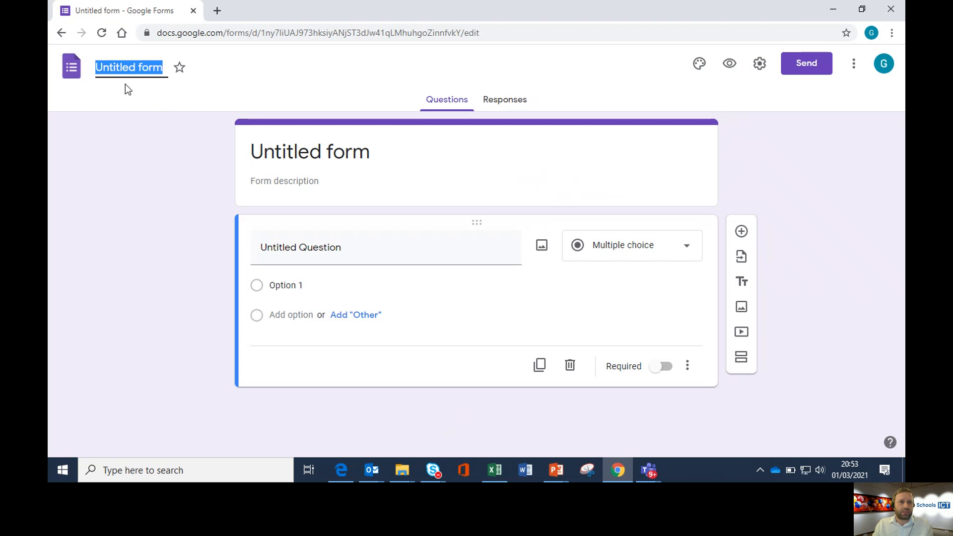
{"action": "type", "text": "Art "}
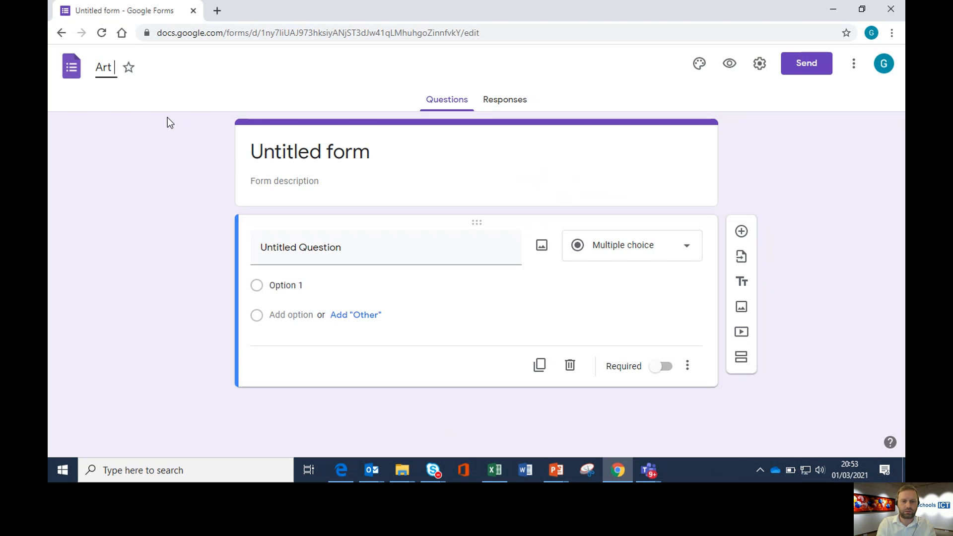
{"action": "type", "text": "quiz"}
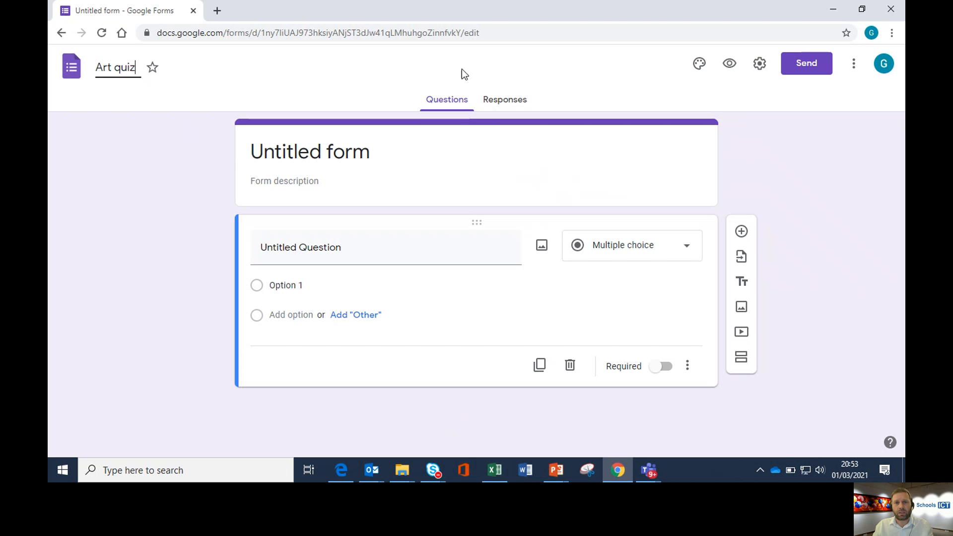
- Try red, purple, indigo and orange theme colours on the form, pairing orange with its darkest orange background shade
{"action": "left_click", "coordinate": [699, 69]}
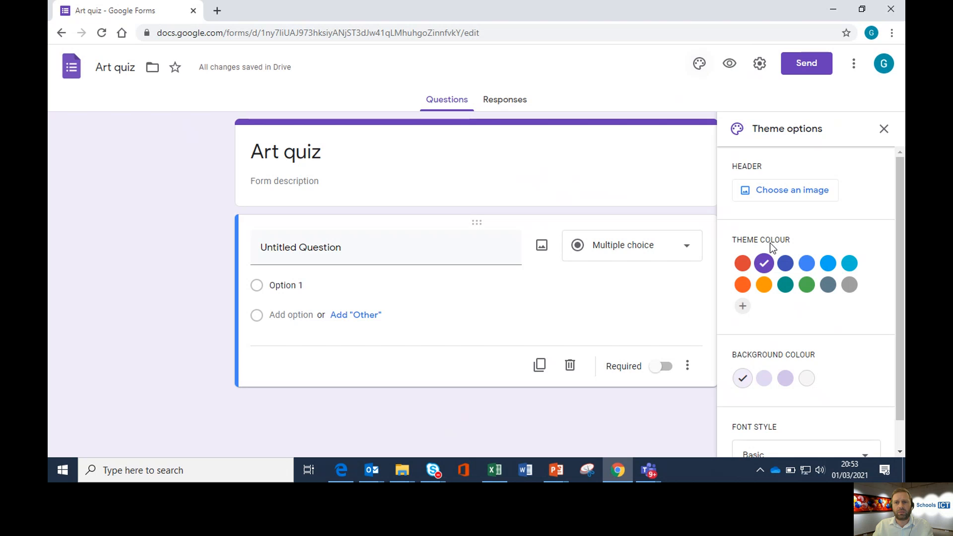
{"action": "left_click", "coordinate": [742, 271]}
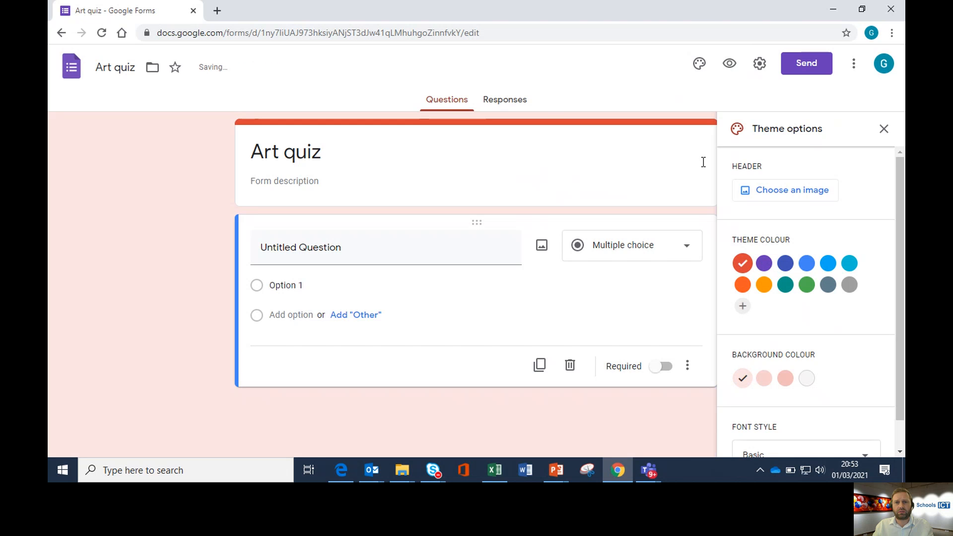
{"action": "left_click", "coordinate": [764, 263]}
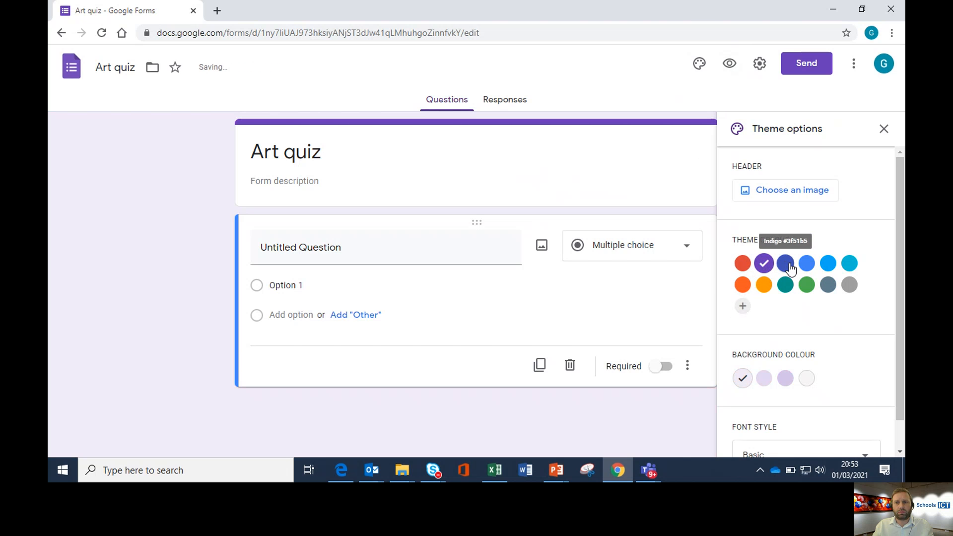
{"action": "left_click", "coordinate": [785, 263]}
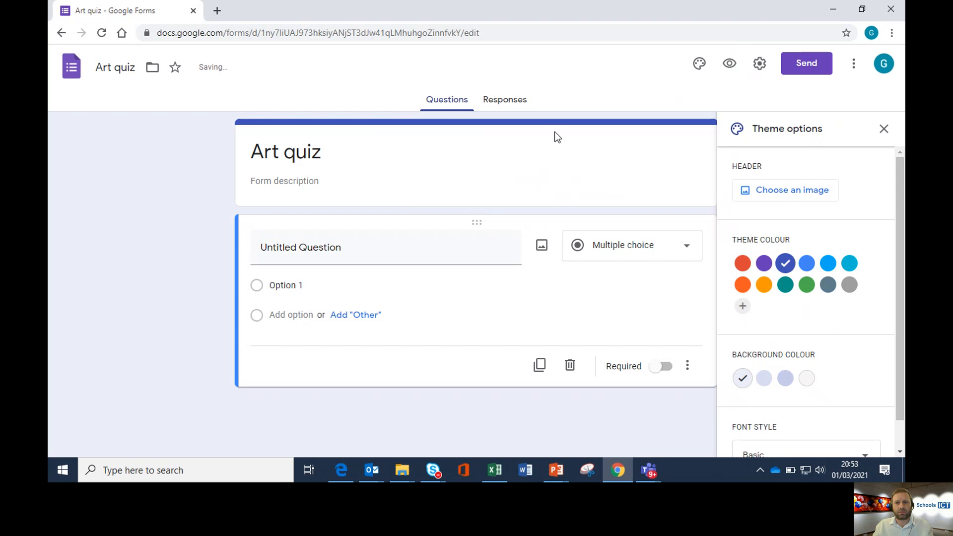
{"action": "left_click", "coordinate": [765, 286]}
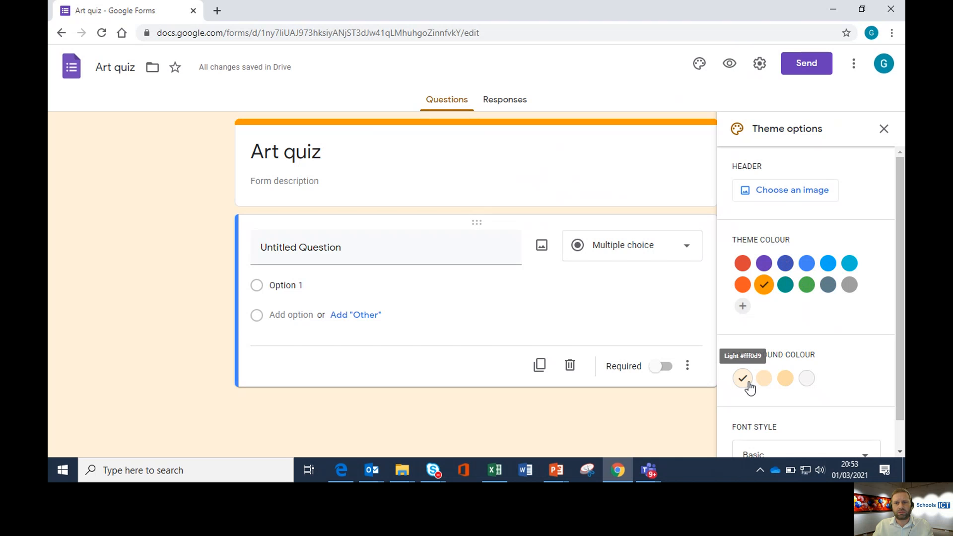
{"action": "left_click", "coordinate": [784, 382]}
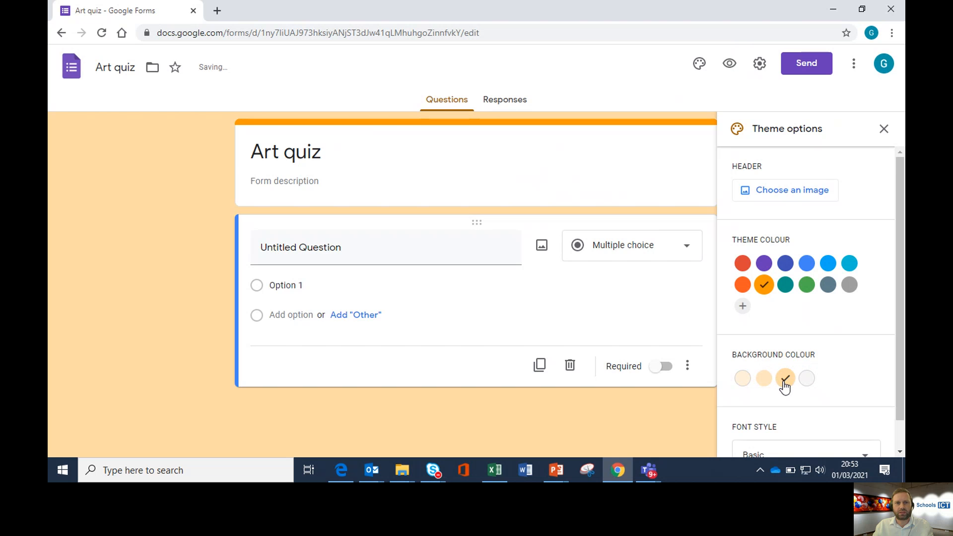
- Try the Decorative, Formal and Playful font styles on the form and restore the Basic style
{"action": "scroll", "coordinate": [755, 359], "scroll_direction": "down", "scroll_amount": 1}
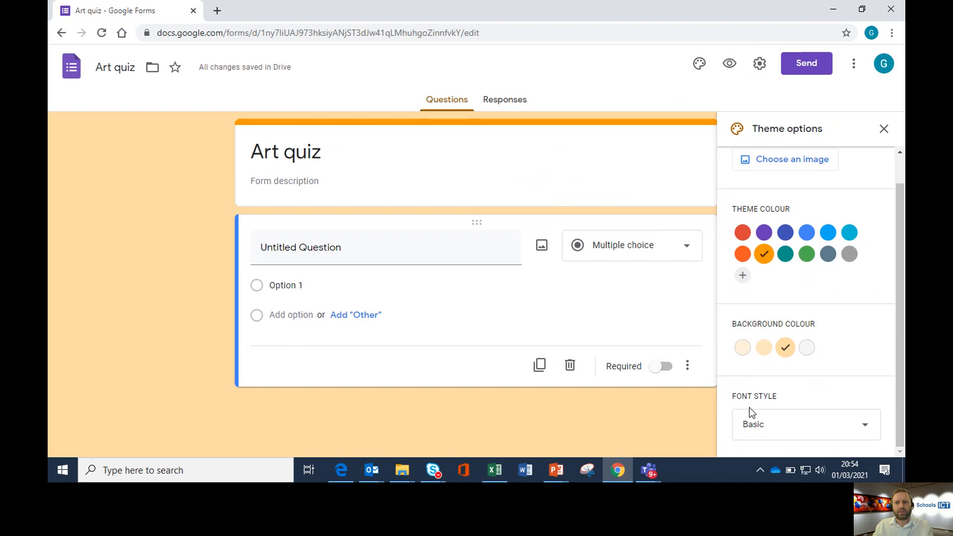
{"action": "left_click", "coordinate": [867, 426]}
{"action": "left_click", "coordinate": [771, 372]}
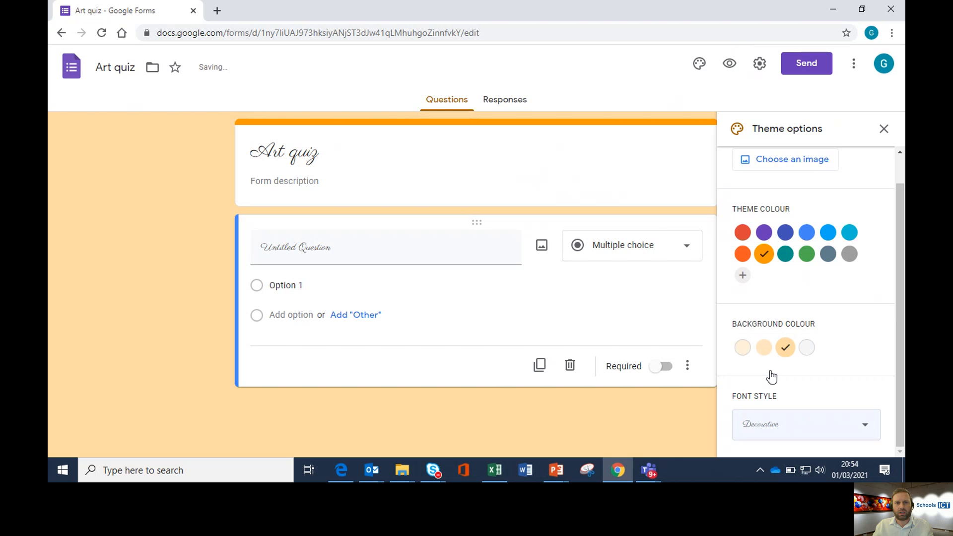
{"action": "left_click", "coordinate": [761, 429]}
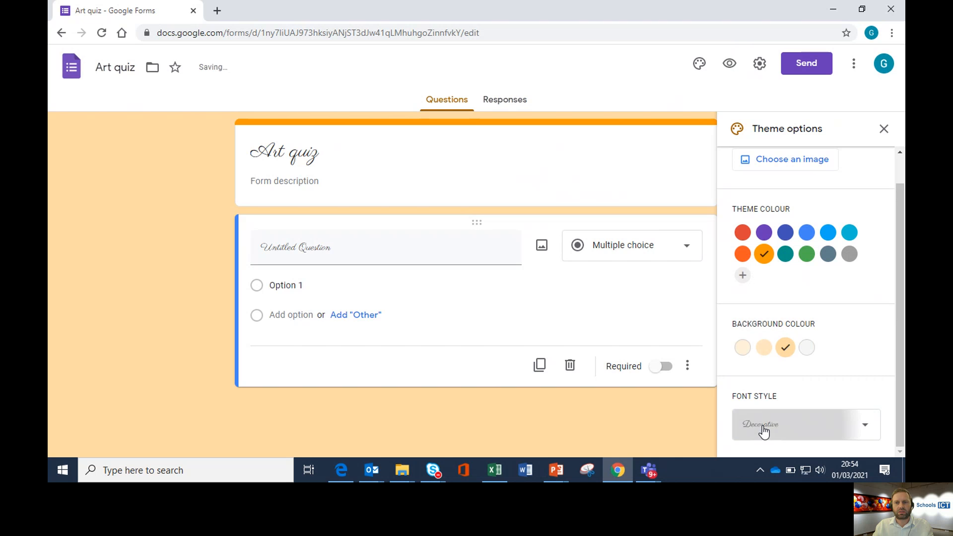
{"action": "left_click", "coordinate": [764, 406]}
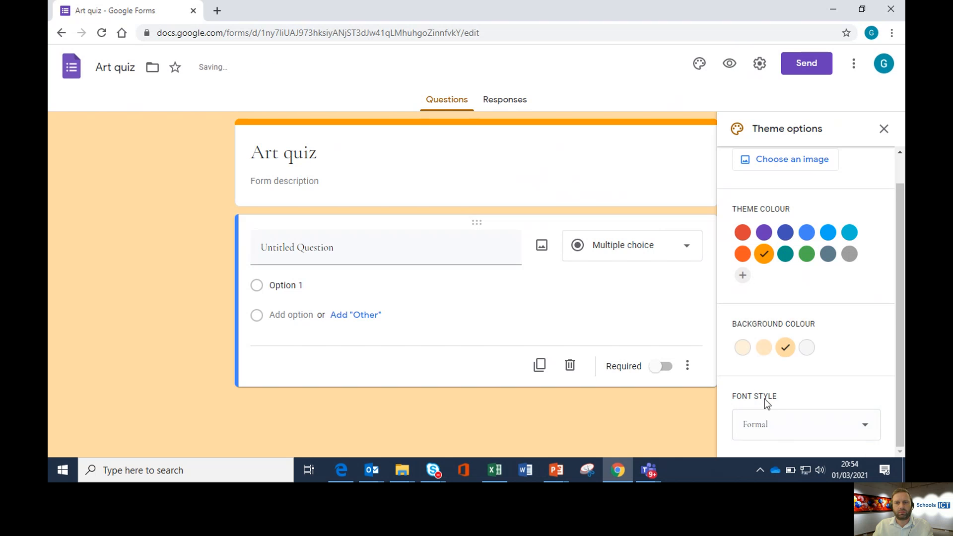
{"action": "left_click", "coordinate": [757, 424]}
{"action": "left_click", "coordinate": [755, 434]}
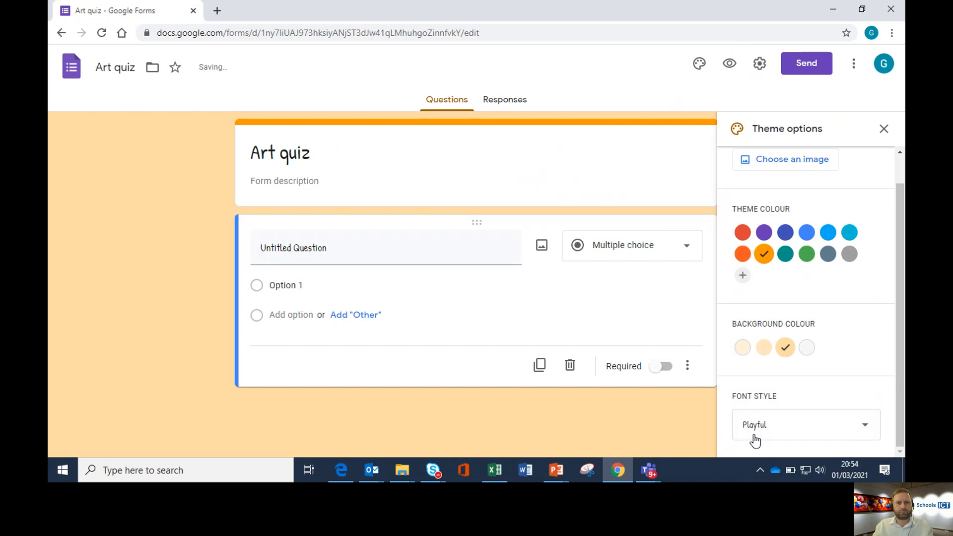
{"action": "left_click", "coordinate": [764, 428]}
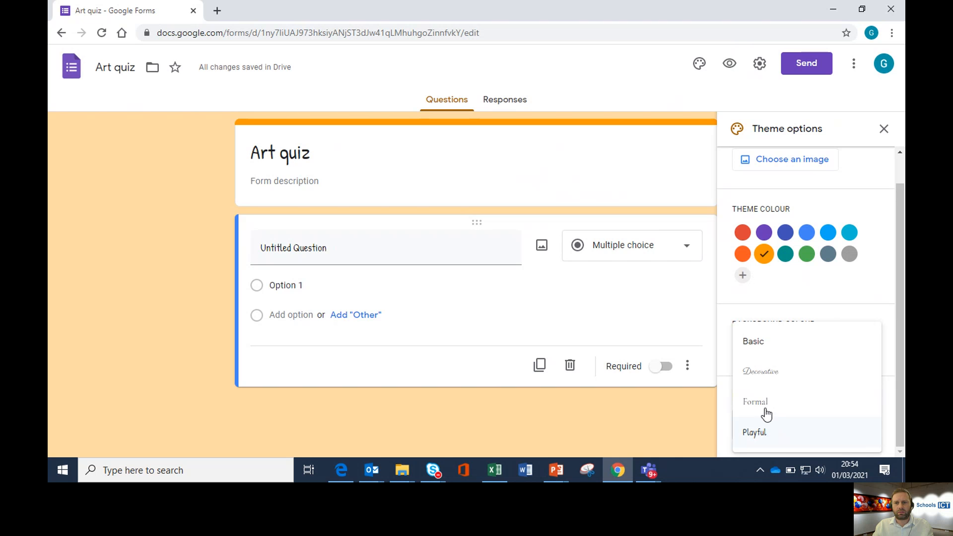
{"action": "left_click", "coordinate": [766, 347]}
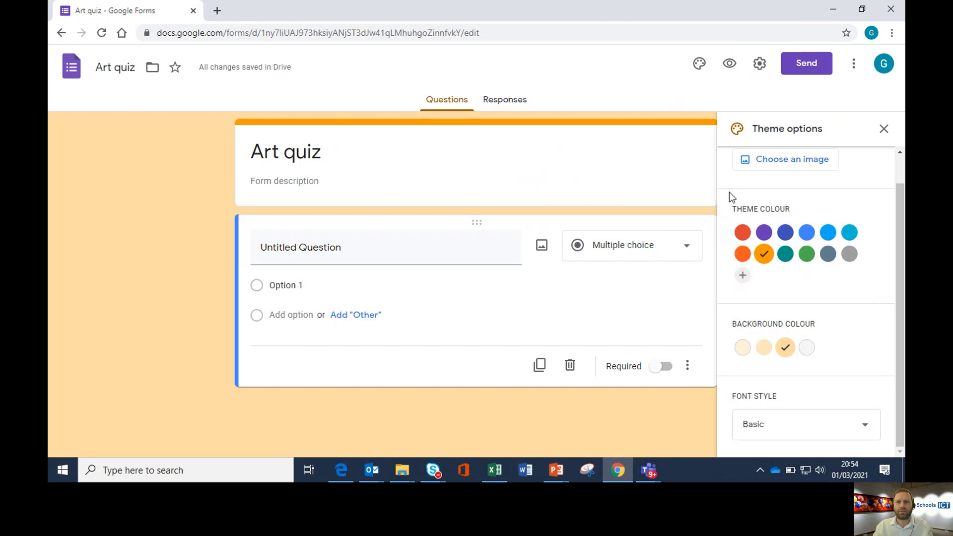
- Insert the painted hands and face image from the Work and School themes as the form header and close the theme options
{"action": "scroll", "coordinate": [807, 185], "scroll_direction": "up", "scroll_amount": 1}
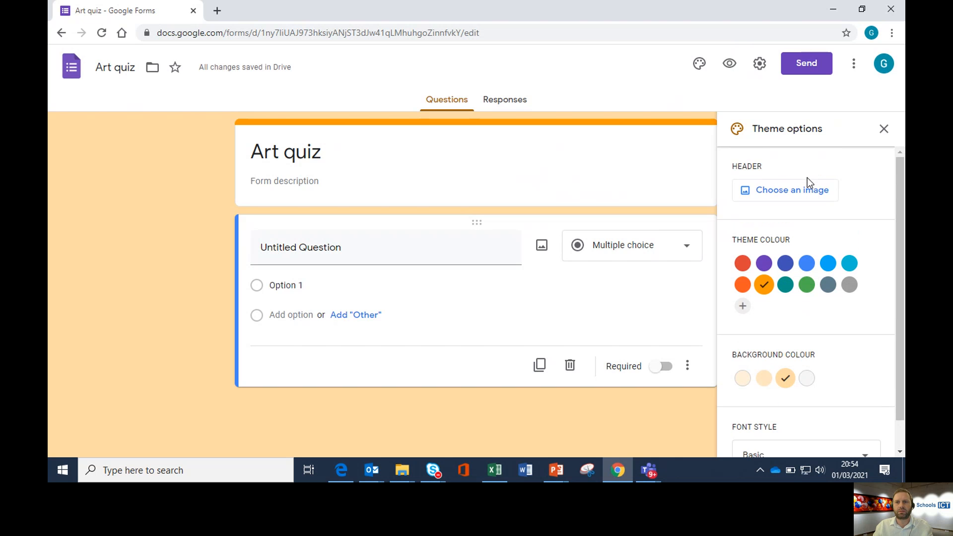
{"action": "left_click", "coordinate": [756, 192]}
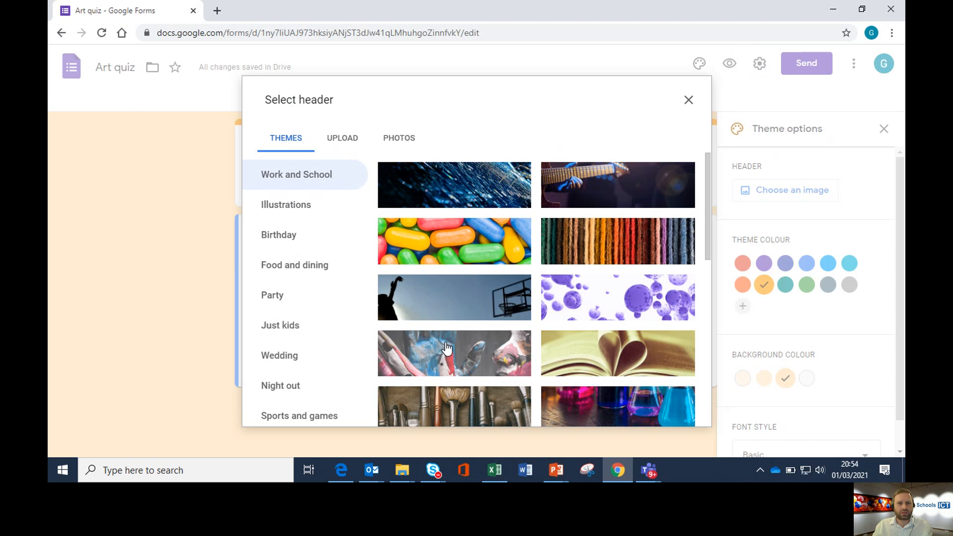
{"action": "left_click", "coordinate": [485, 346]}
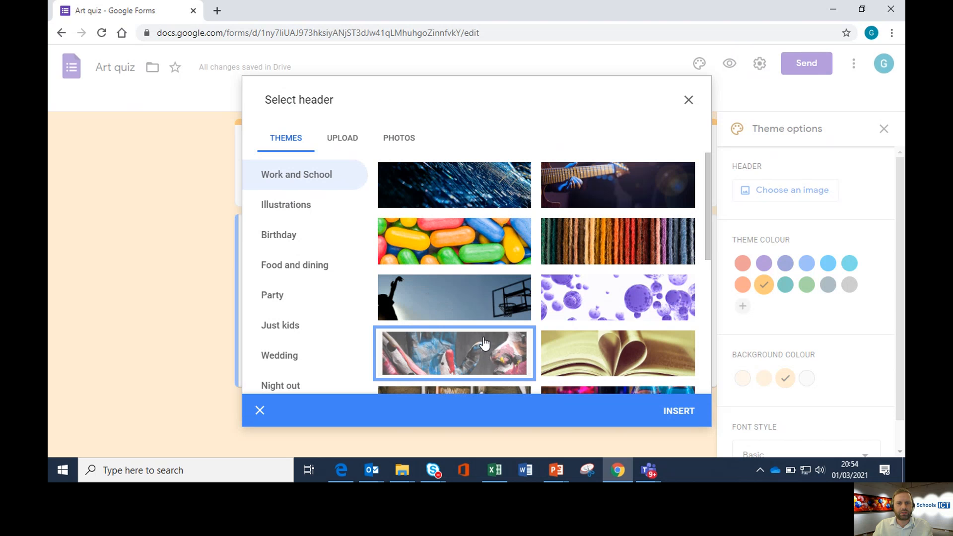
{"action": "left_click", "coordinate": [675, 413]}
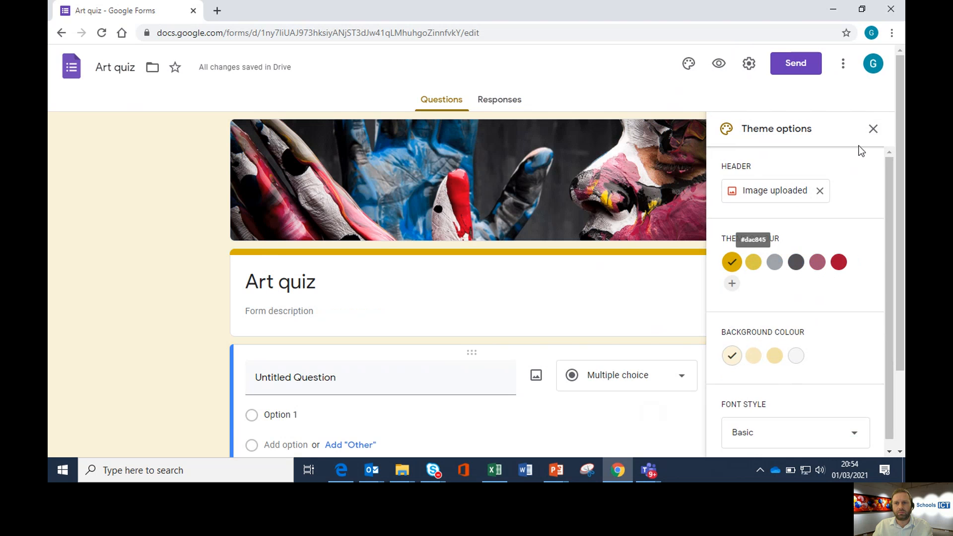
{"action": "left_click", "coordinate": [874, 130]}
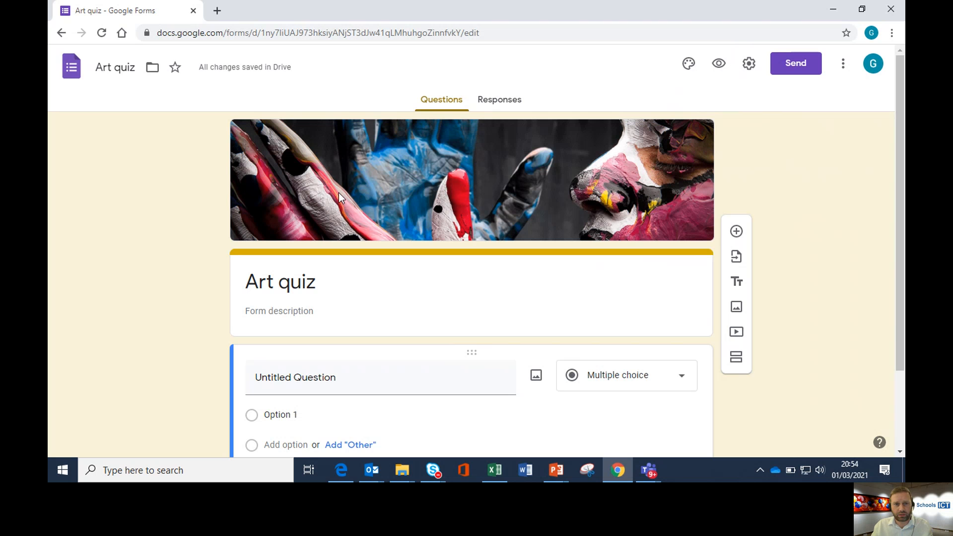
- Preview the Art quiz form as respondents see it and return to the editor
{"action": "left_click", "coordinate": [720, 65]}
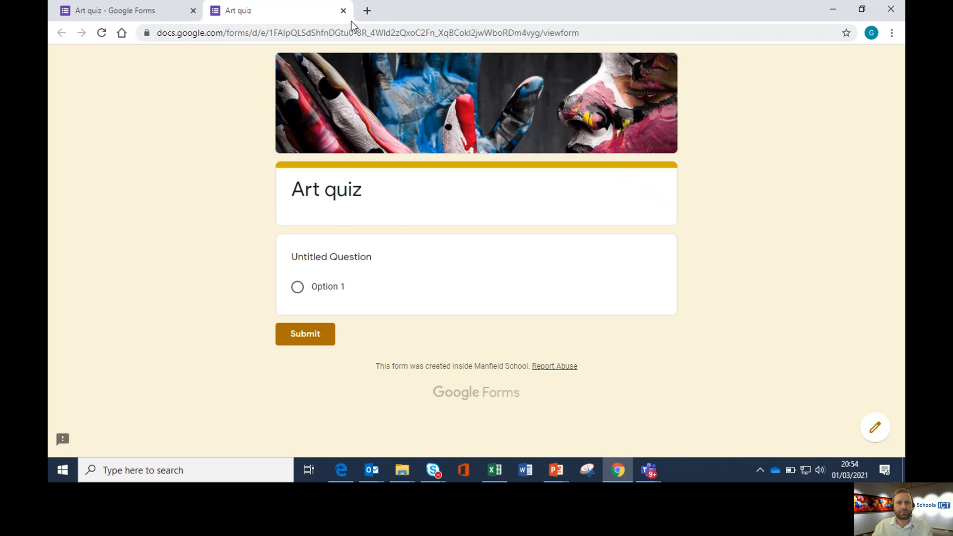
{"action": "left_click", "coordinate": [343, 10]}
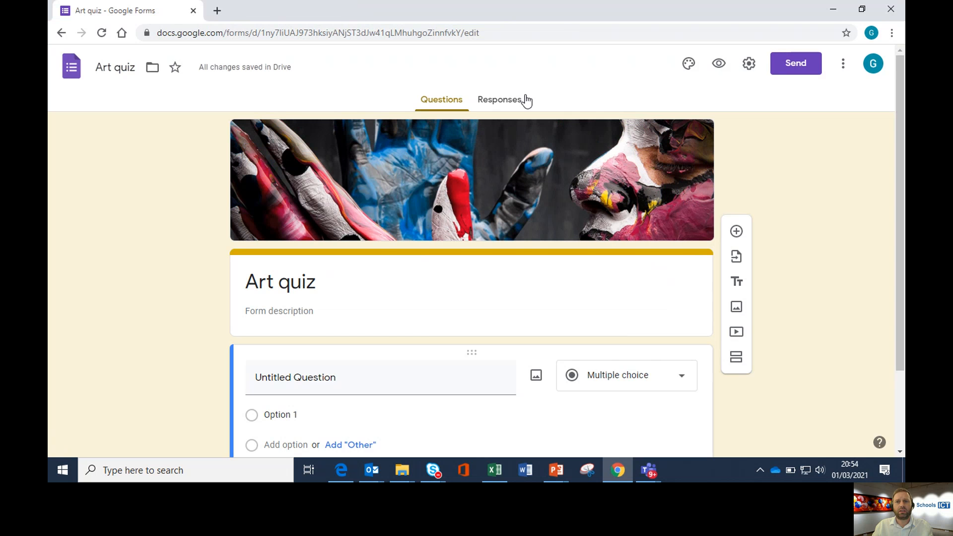
- Open the form settings and test the one-response limit and the Manfield School restriction, leaving only the restriction enabled
{"action": "left_click", "coordinate": [749, 65]}
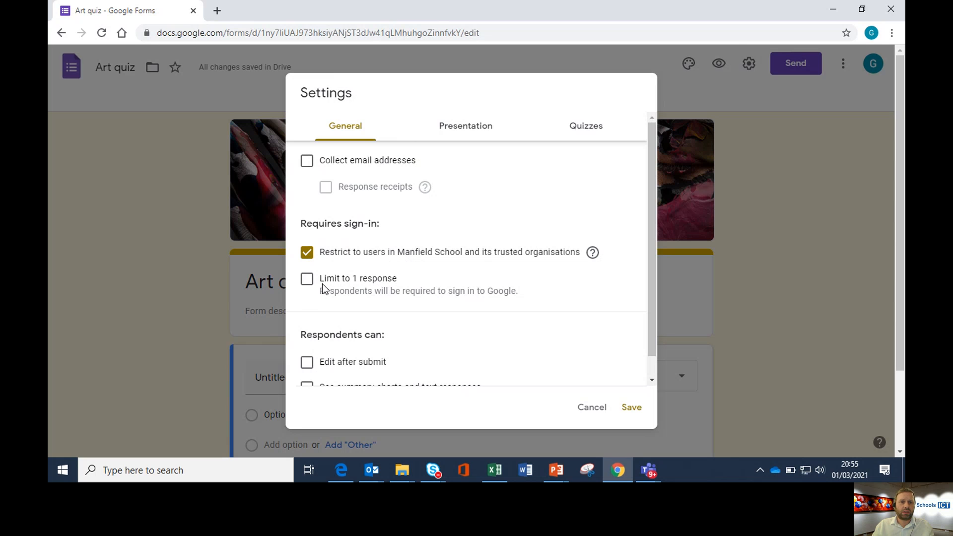
{"action": "left_click", "coordinate": [307, 279]}
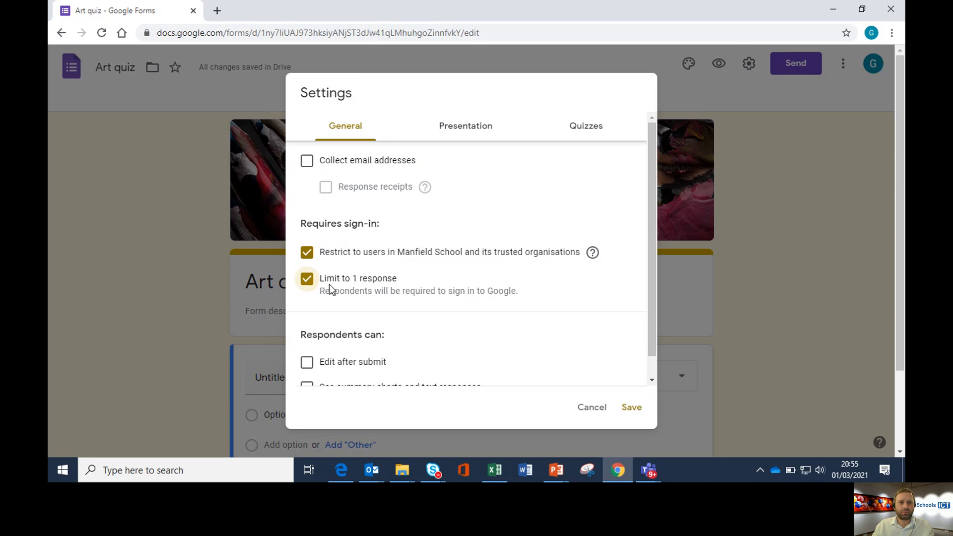
{"action": "left_click", "coordinate": [307, 279]}
{"action": "left_click", "coordinate": [306, 253]}
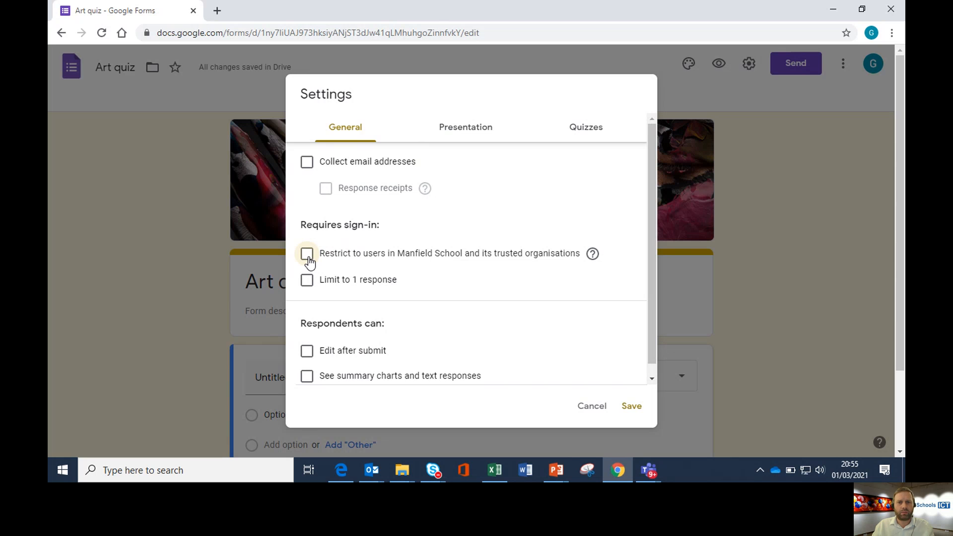
{"action": "scroll", "coordinate": [309, 261], "scroll_direction": "down", "scroll_amount": 1}
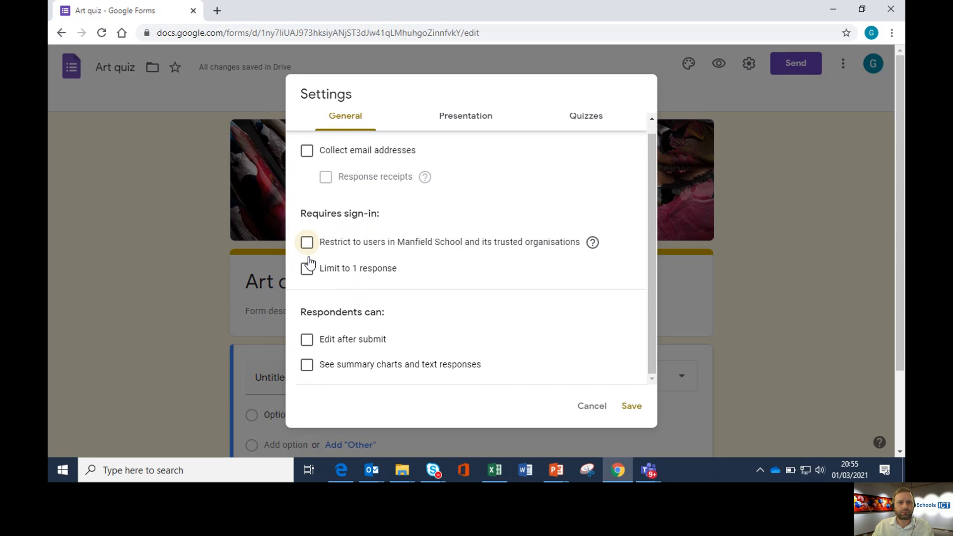
{"action": "left_click", "coordinate": [310, 245]}
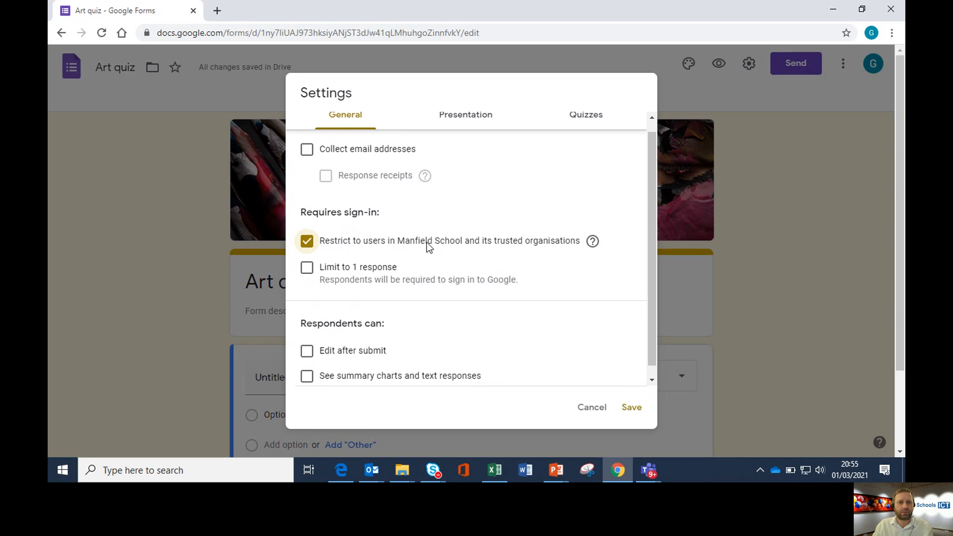
{"action": "left_click", "coordinate": [308, 244]}
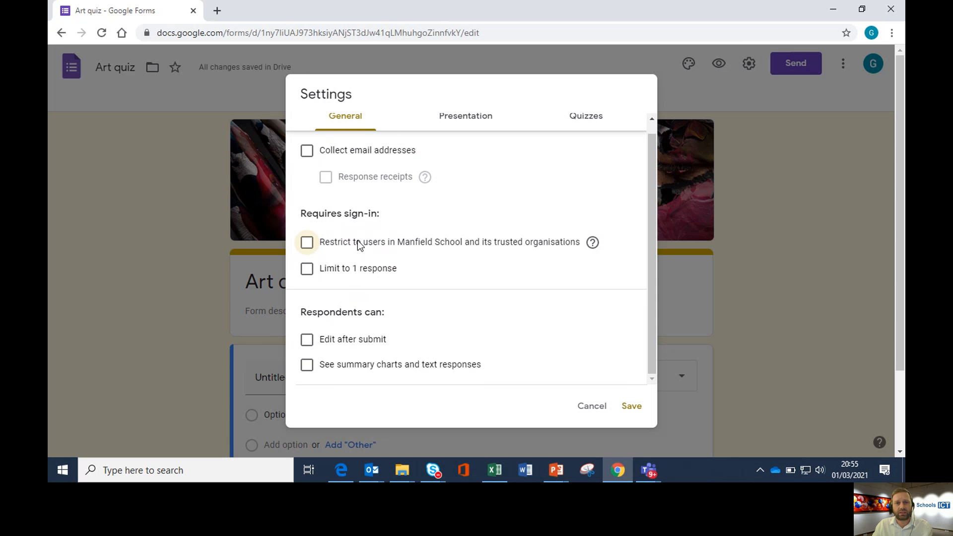
{"action": "left_click", "coordinate": [308, 244]}
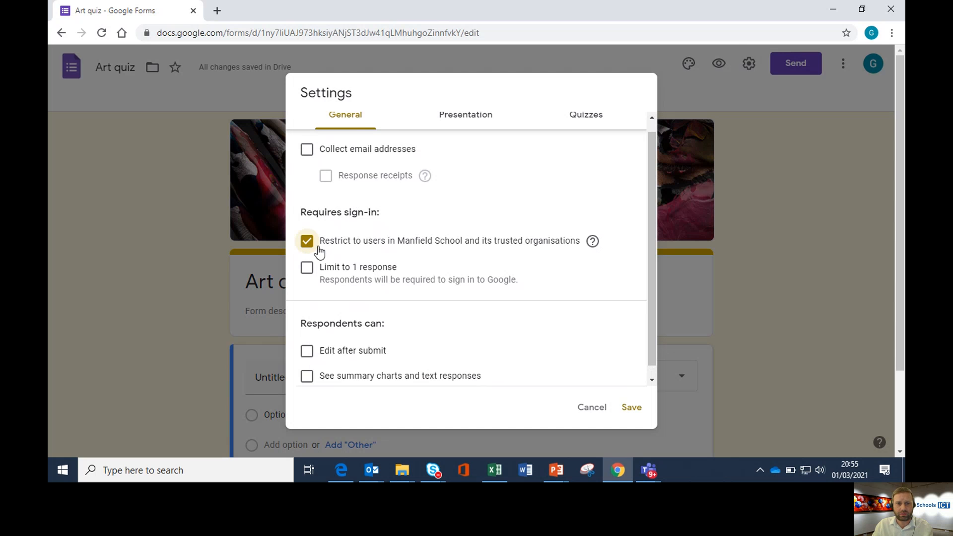
- Try letting respondents see summary charts and text responses, and switch that option off again
{"action": "scroll", "coordinate": [426, 282], "scroll_direction": "down", "scroll_amount": 5}
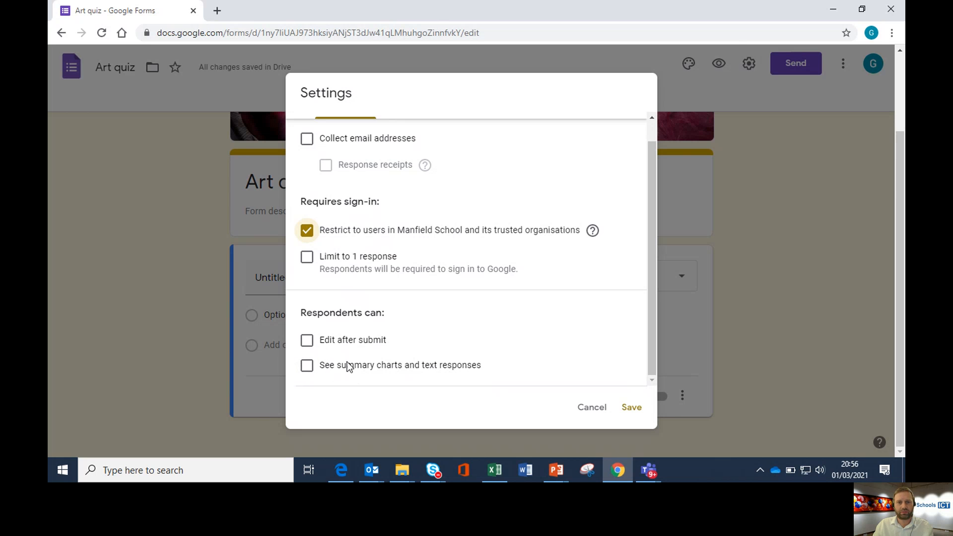
{"action": "left_click", "coordinate": [308, 368]}
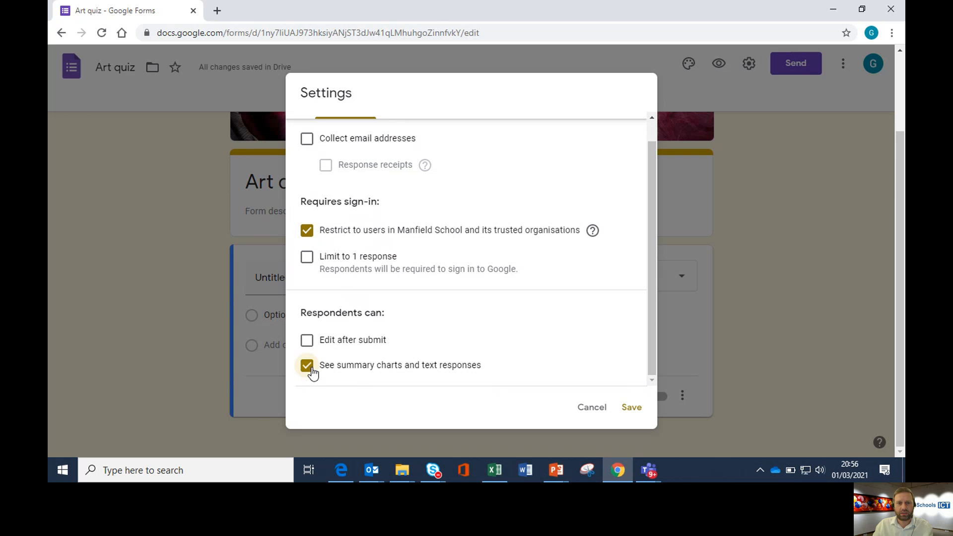
{"action": "left_click", "coordinate": [308, 368]}
{"action": "scroll", "coordinate": [523, 261], "scroll_direction": "up", "scroll_amount": 3}
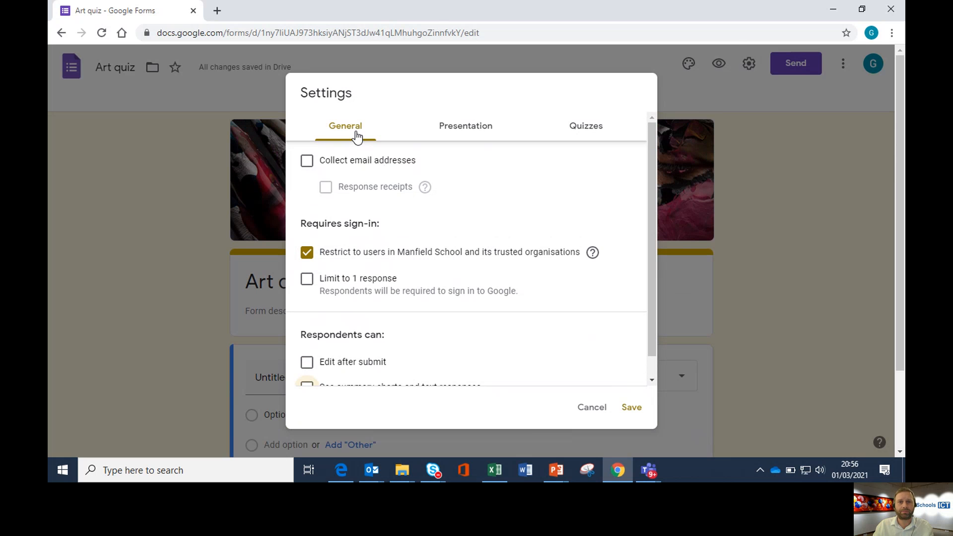
- Enable the progress bar and set the confirmation message to "Thank you for submitting your form."
{"action": "left_click", "coordinate": [467, 130]}
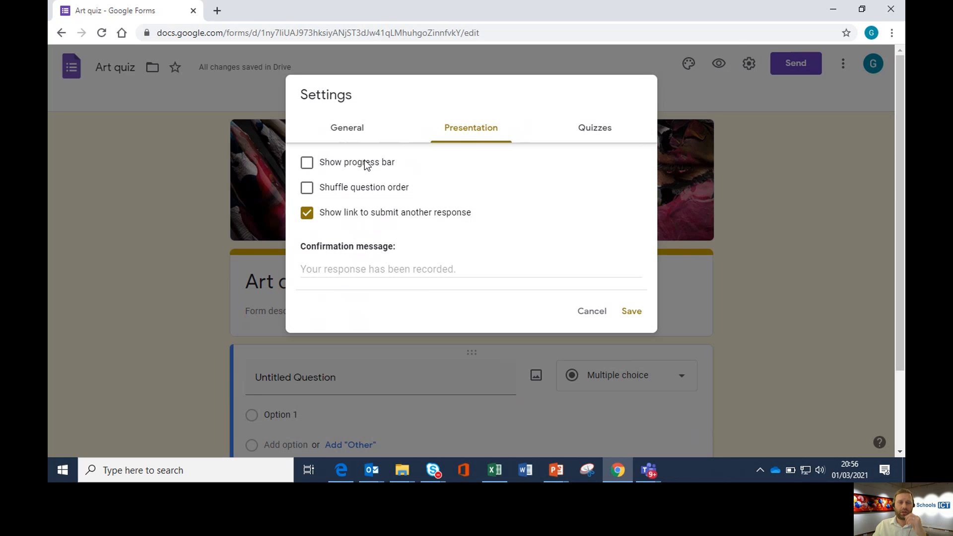
{"action": "left_click", "coordinate": [309, 166]}
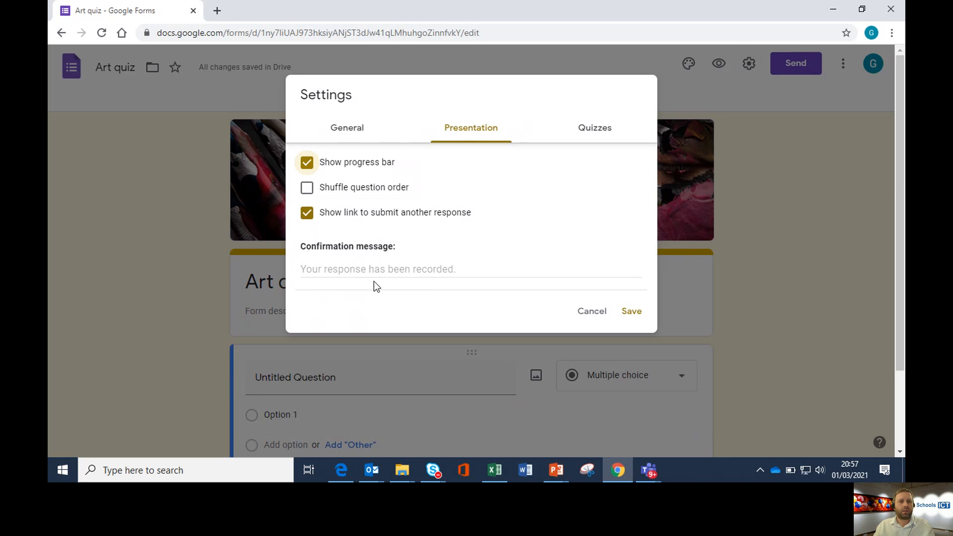
{"action": "left_click", "coordinate": [322, 271]}
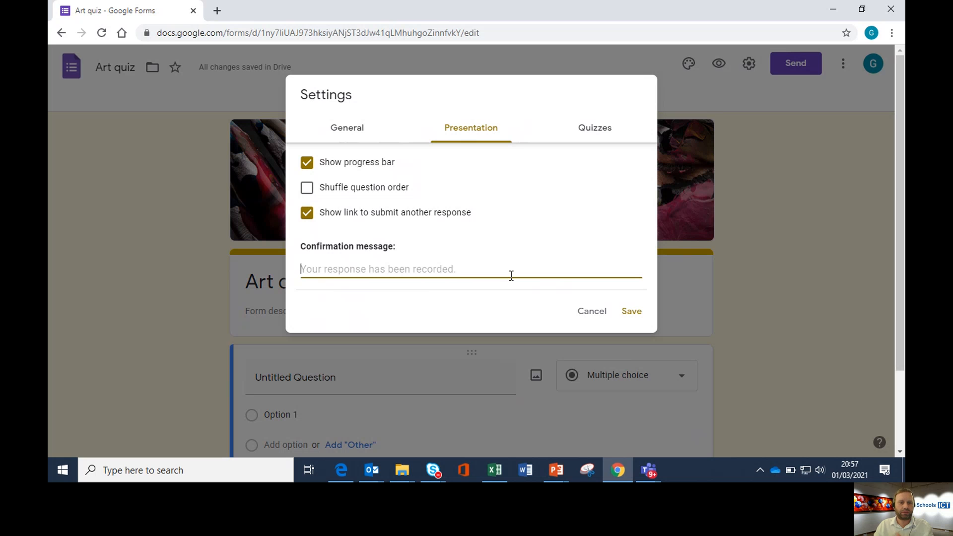
{"action": "type", "text": "Thank you f"}
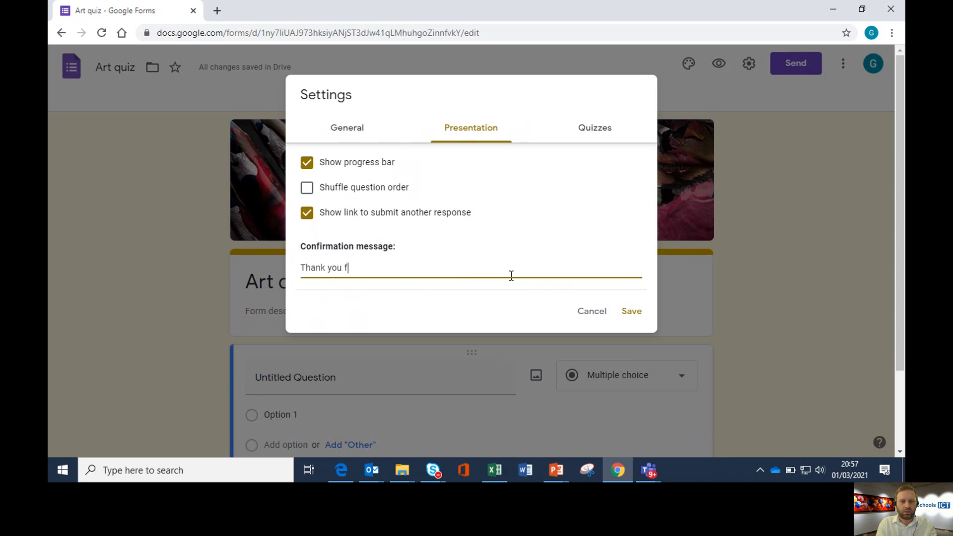
{"action": "type", "text": "or submitt"}
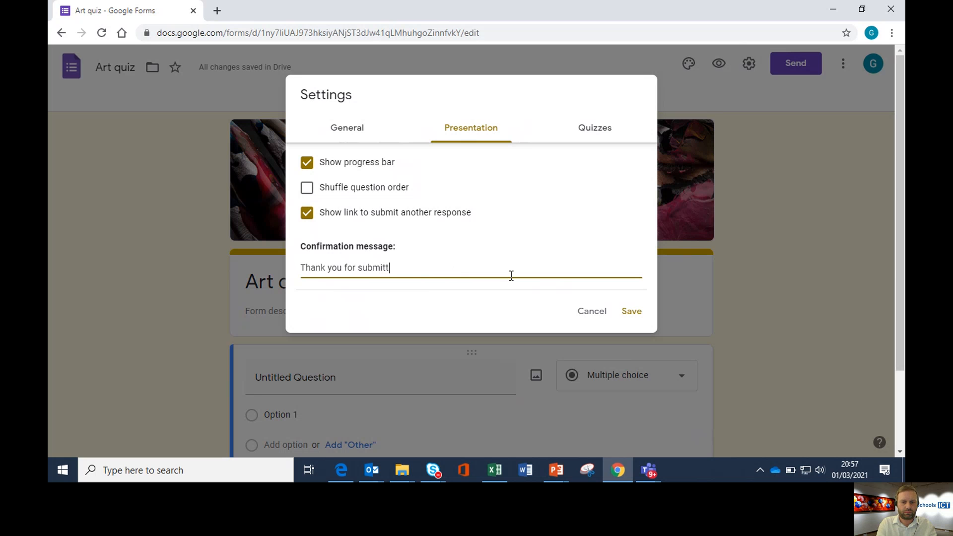
{"action": "type", "text": "ing your form."}
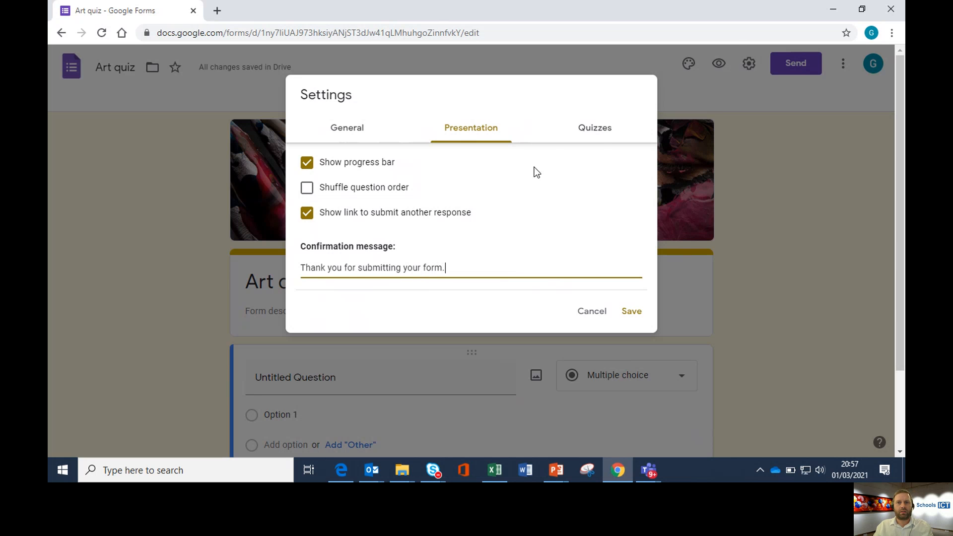
- Make the form a quiz in the quiz settings
{"action": "left_click", "coordinate": [595, 131]}
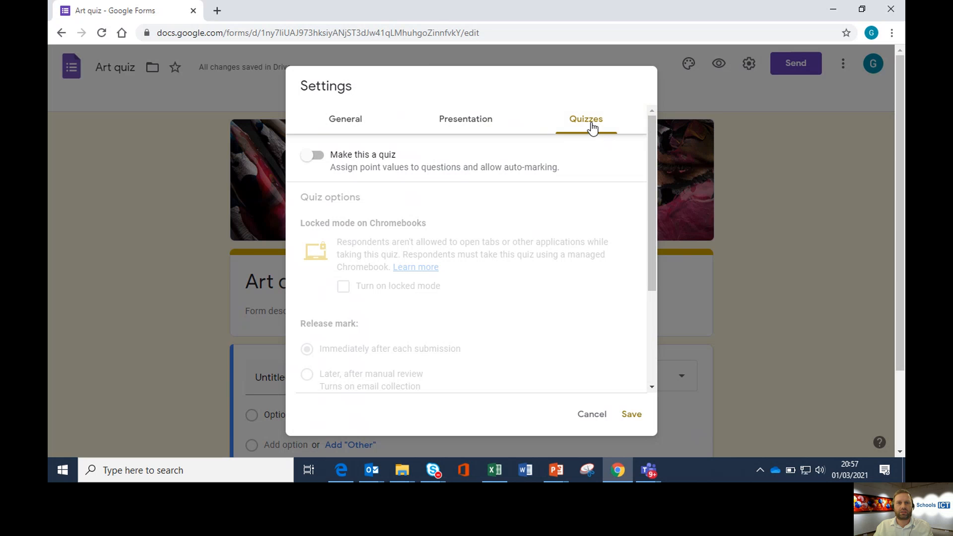
{"action": "left_click", "coordinate": [314, 157]}
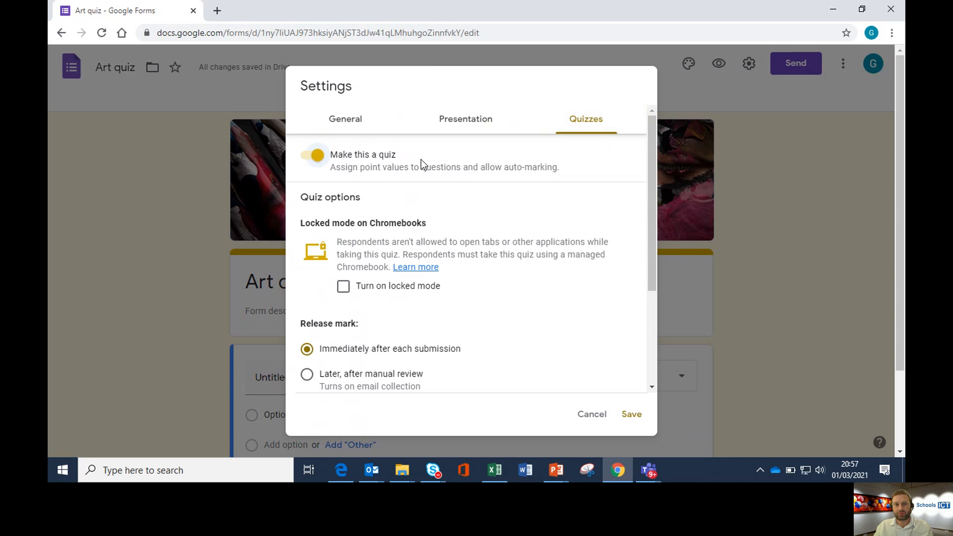
{"action": "left_click", "coordinate": [316, 157]}
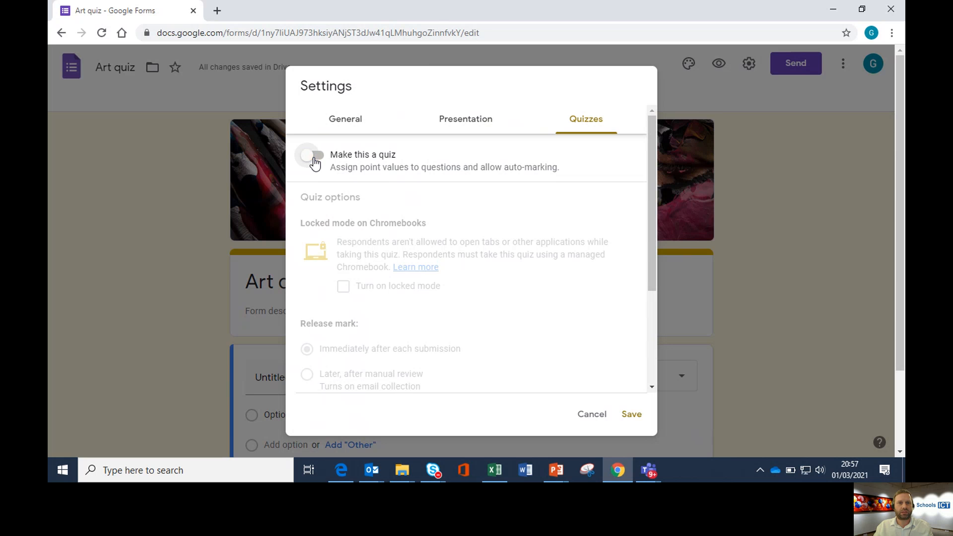
{"action": "left_click", "coordinate": [316, 156]}
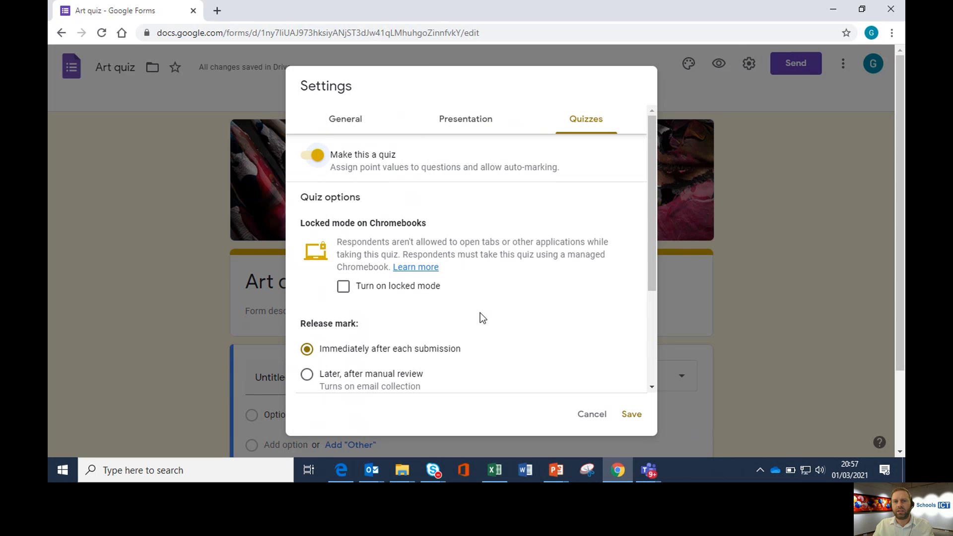
- Try locked mode and mark release after manual review, restoring unlocked mode and release immediately after each submission
{"action": "left_click", "coordinate": [343, 289]}
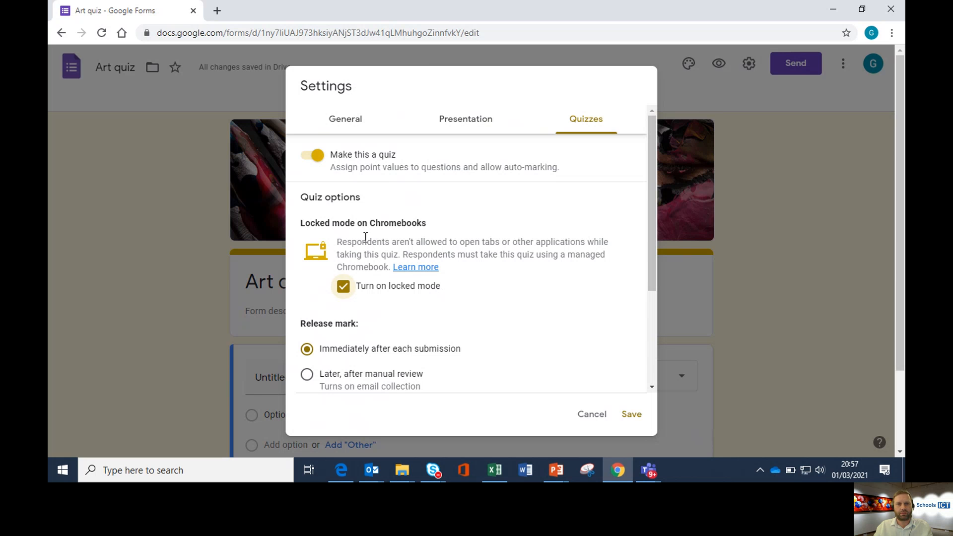
{"action": "scroll", "coordinate": [383, 266], "scroll_direction": "down", "scroll_amount": 3}
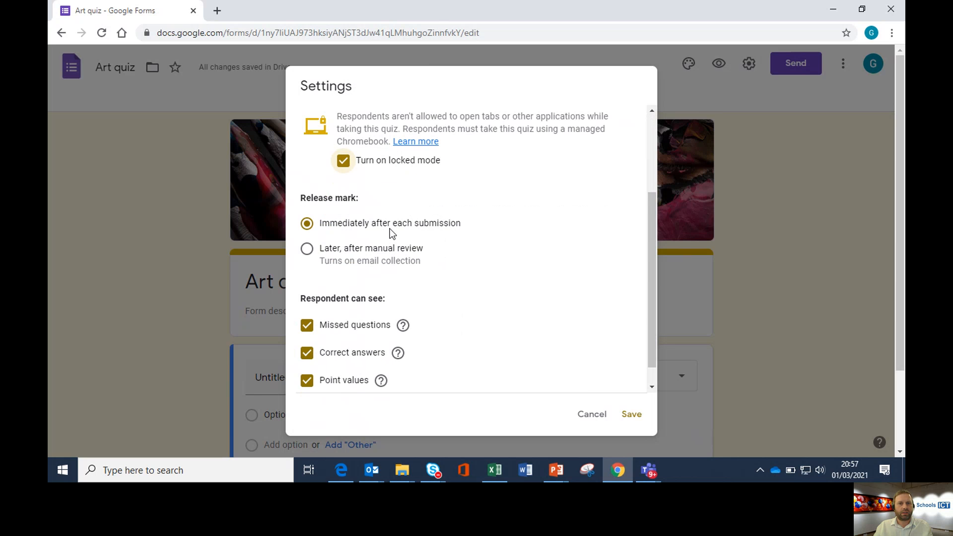
{"action": "left_click", "coordinate": [346, 164]}
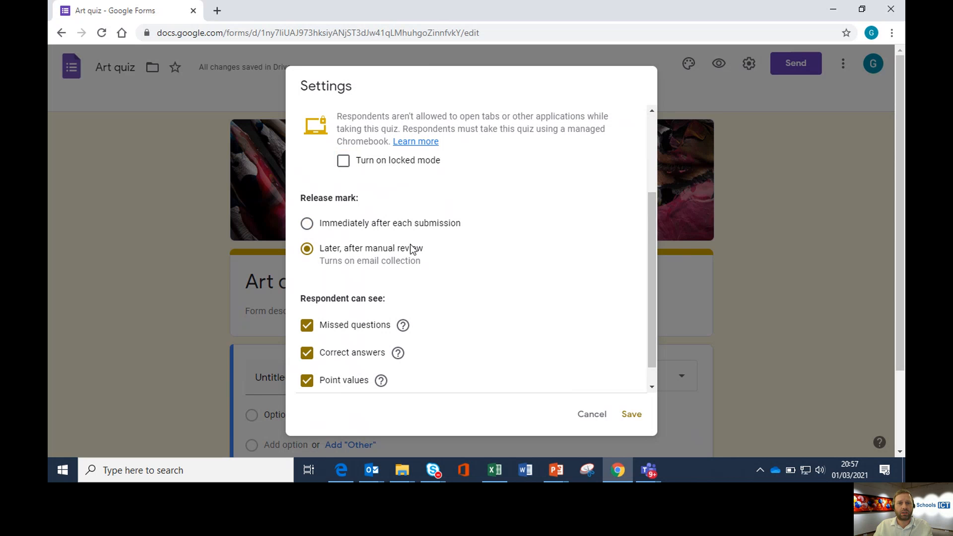
{"action": "left_click", "coordinate": [307, 226]}
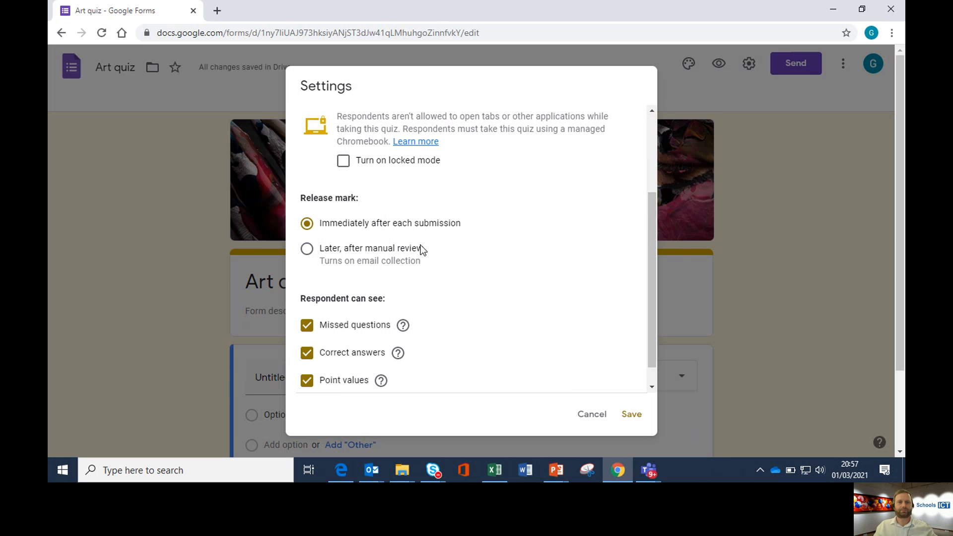
- Test hiding missed questions from respondents, re-enable them, and save the form settings
{"action": "scroll", "coordinate": [491, 269], "scroll_direction": "down", "scroll_amount": 1}
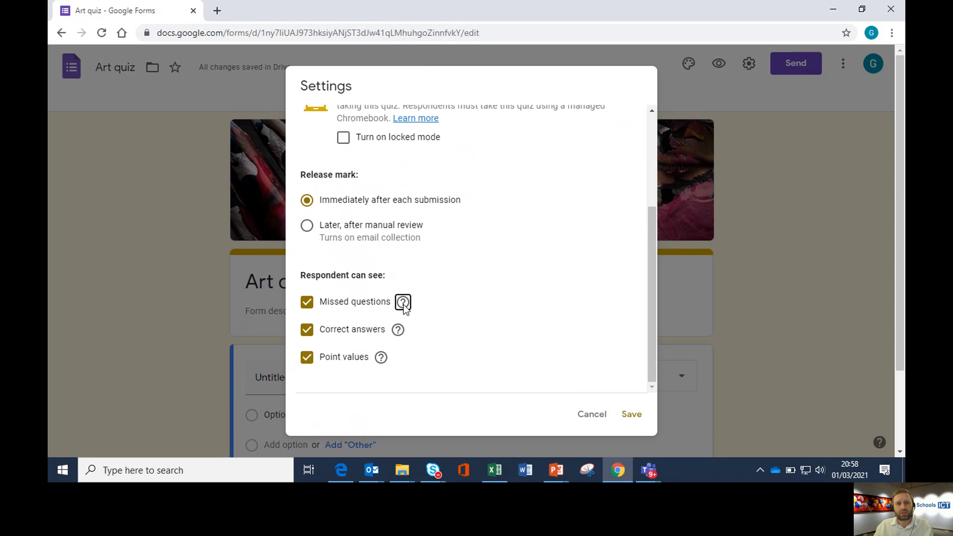
{"action": "mouse_move", "coordinate": [403, 306]}
{"action": "left_click", "coordinate": [307, 303]}
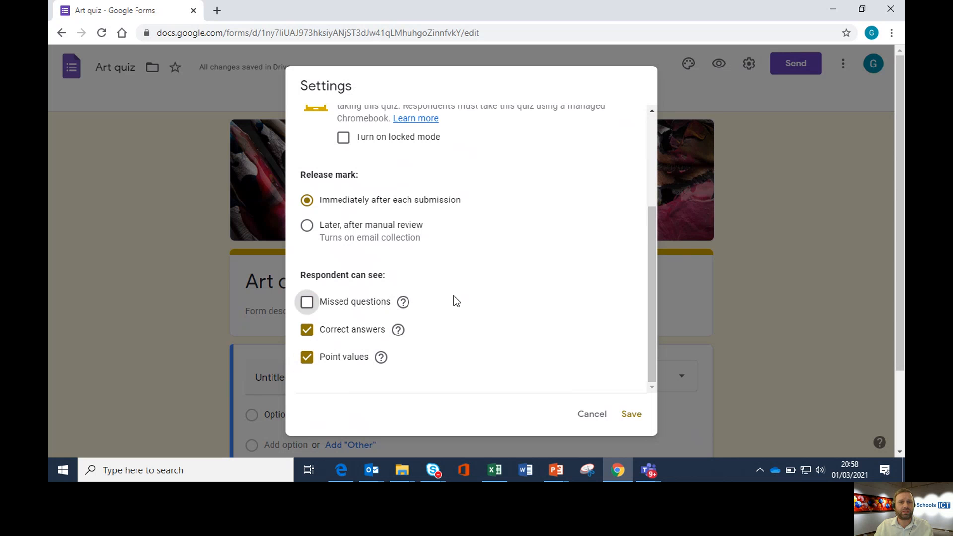
{"action": "left_click", "coordinate": [306, 303]}
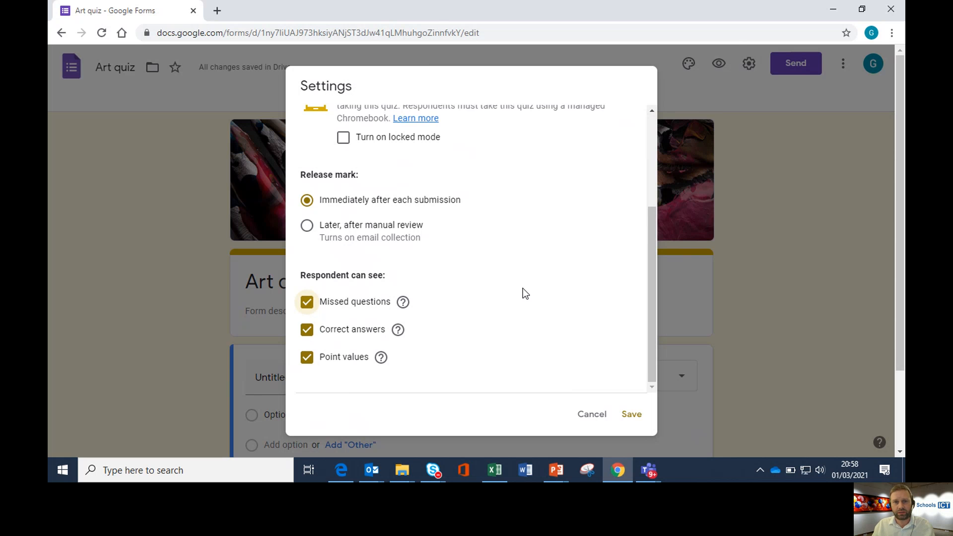
{"action": "scroll", "coordinate": [479, 317], "scroll_direction": "up", "scroll_amount": 3}
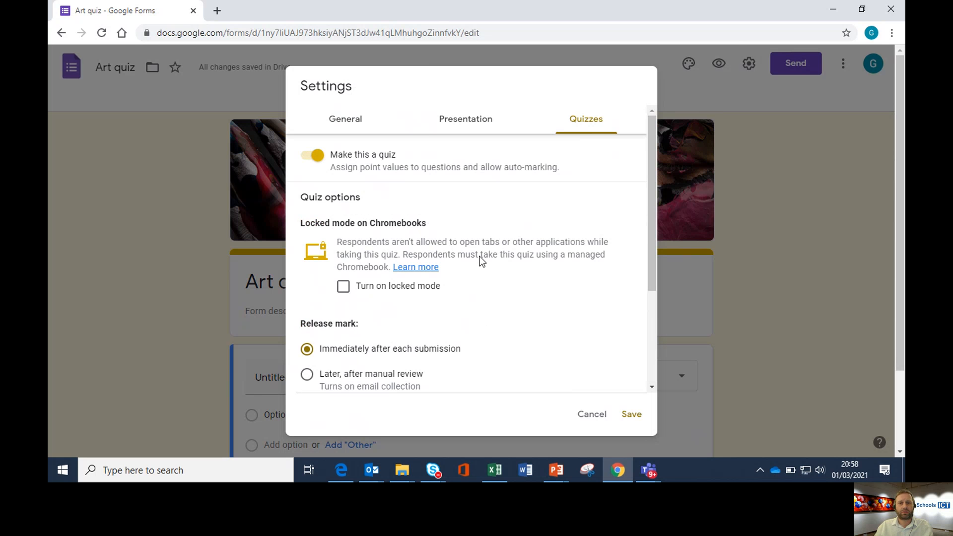
{"action": "left_click", "coordinate": [634, 416]}
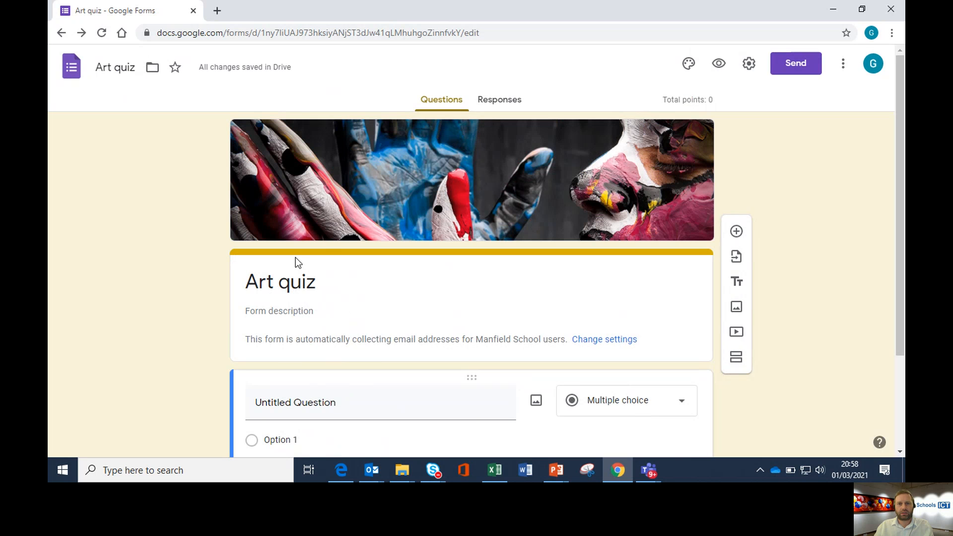
- Add the form description "This is a quiz on four artists" below the Art quiz title
{"action": "left_click", "coordinate": [283, 311]}
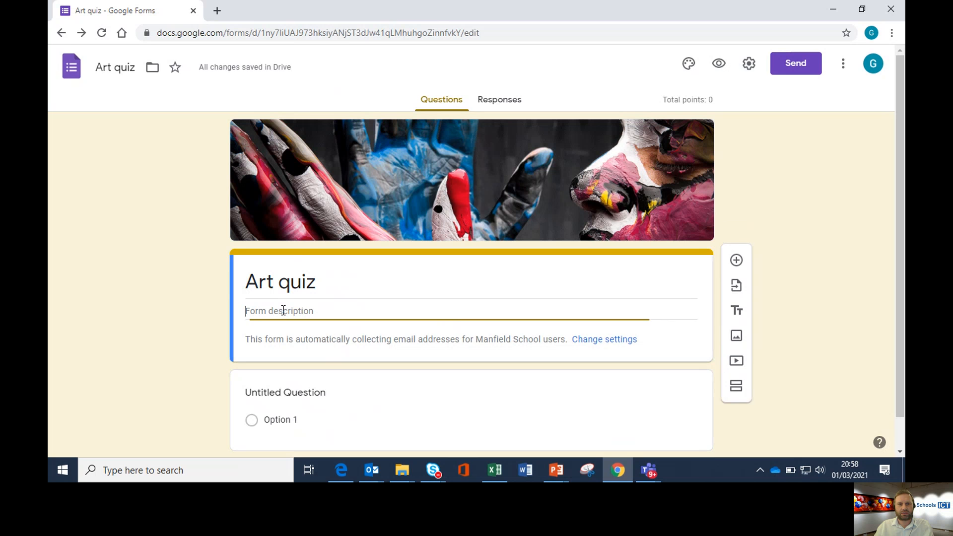
{"action": "type", "text": "This"}
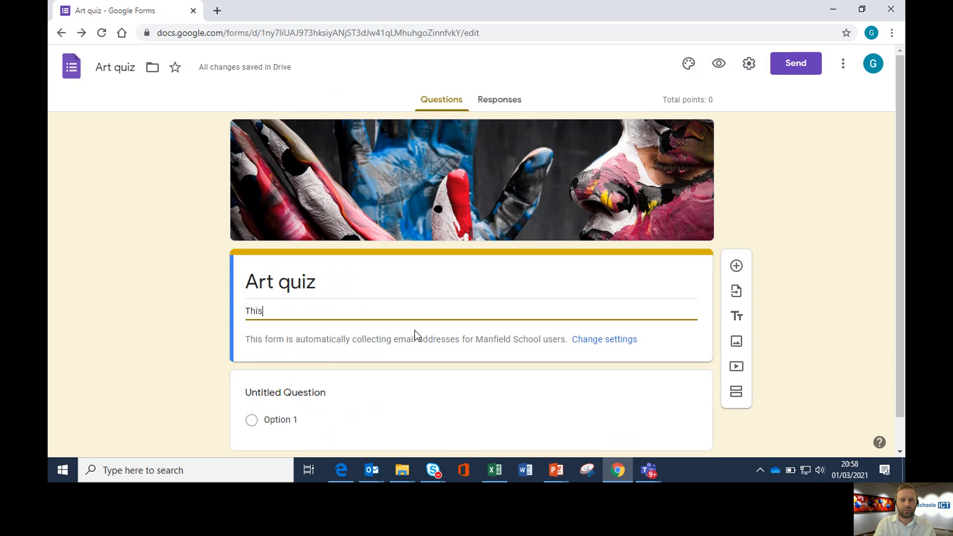
{"action": "type", "text": " is a quiz on four artists"}
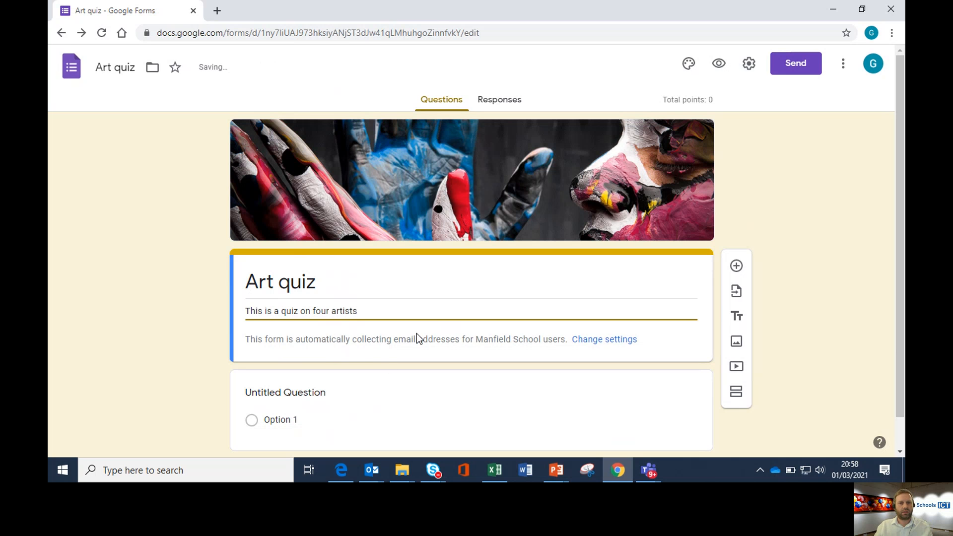
{"action": "left_click", "coordinate": [356, 354]}
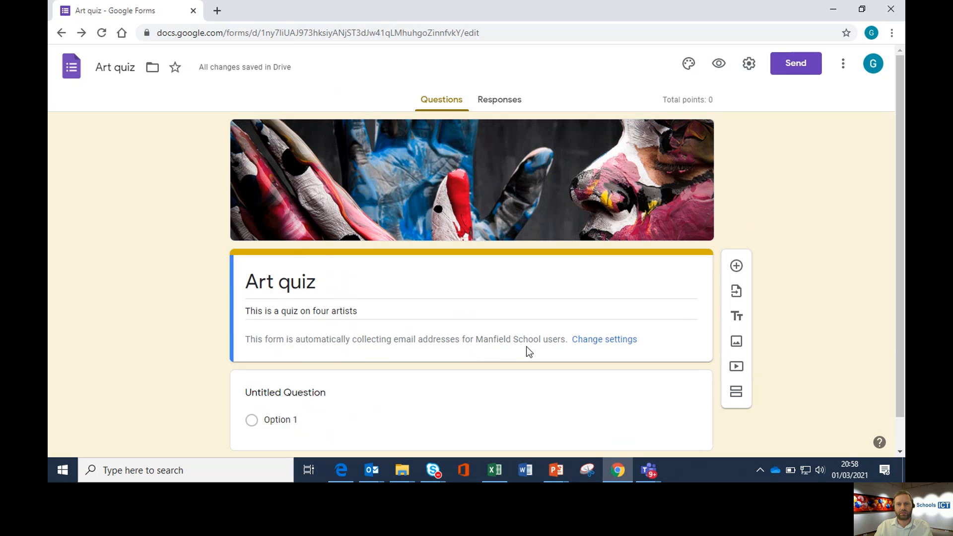
- Remove the restriction to Manfield School users and the one-response limit in the form settings, and save
{"action": "left_click", "coordinate": [595, 342]}
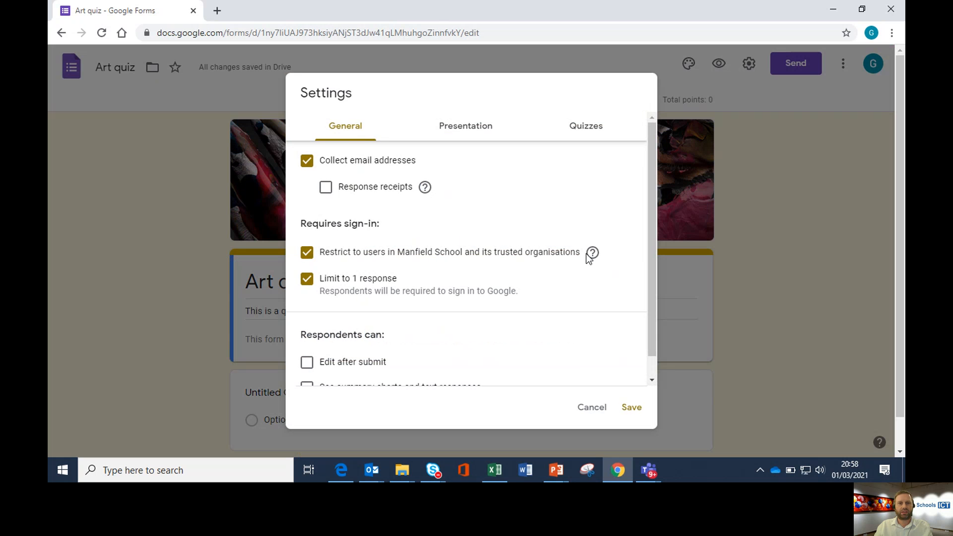
{"action": "left_click", "coordinate": [308, 255]}
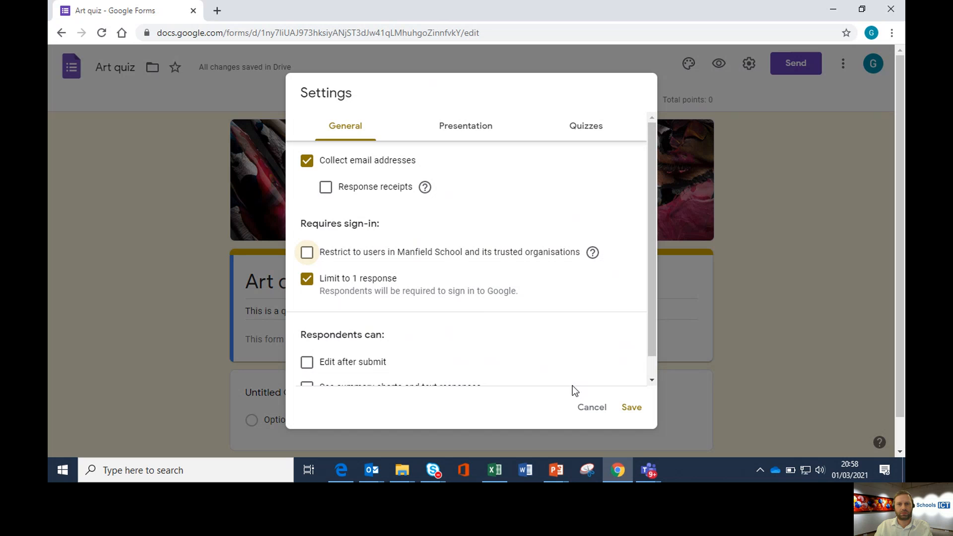
{"action": "left_click", "coordinate": [308, 279]}
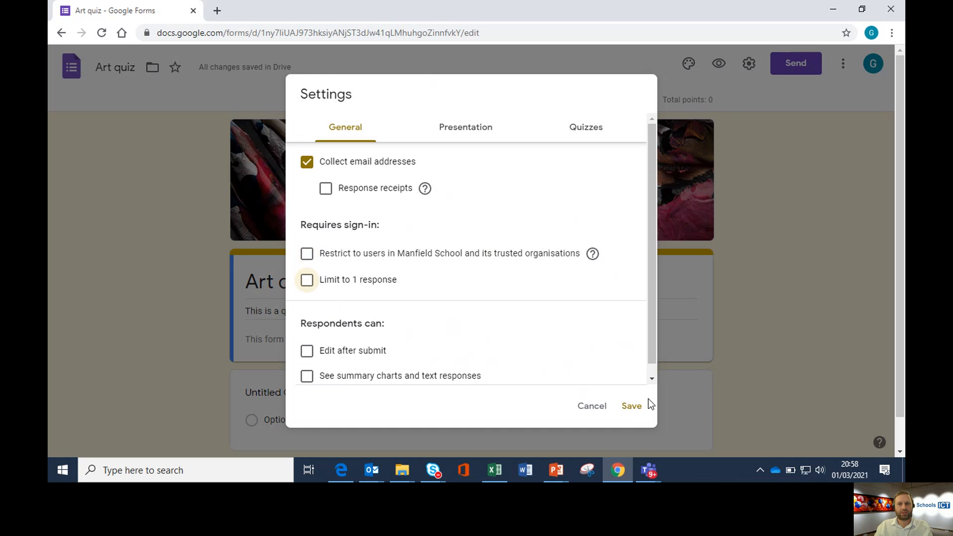
{"action": "left_click", "coordinate": [632, 406]}
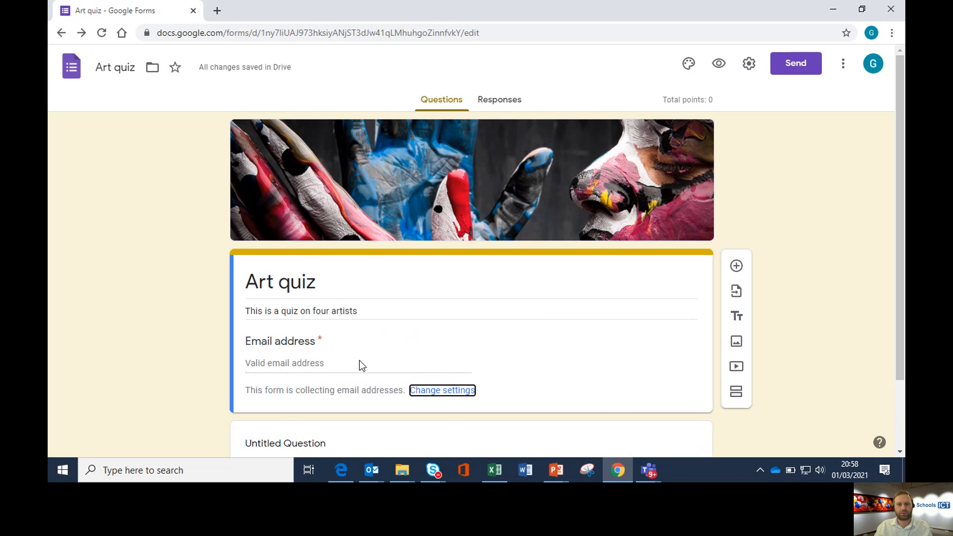
- Turn off collecting email addresses for the form and save the settings
{"action": "left_click", "coordinate": [440, 392]}
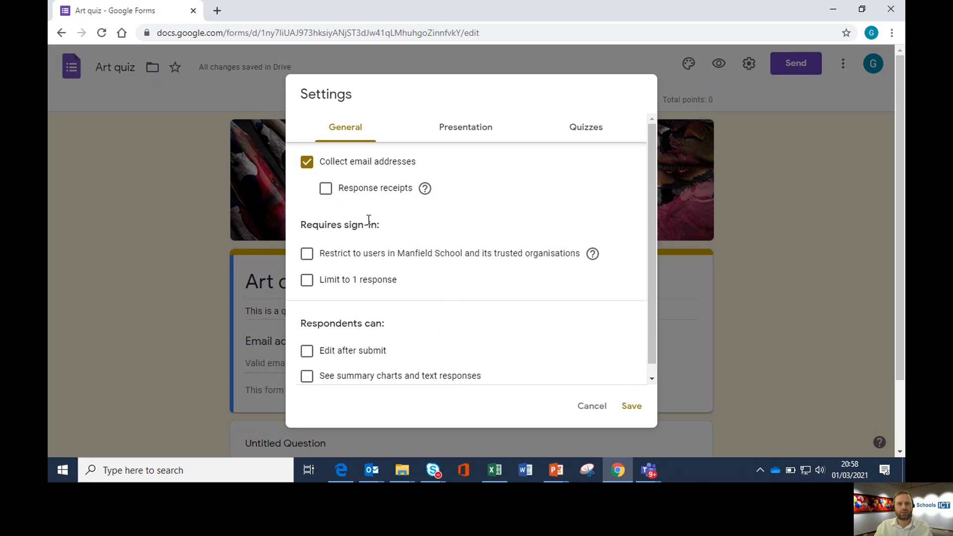
{"action": "left_click", "coordinate": [307, 163]}
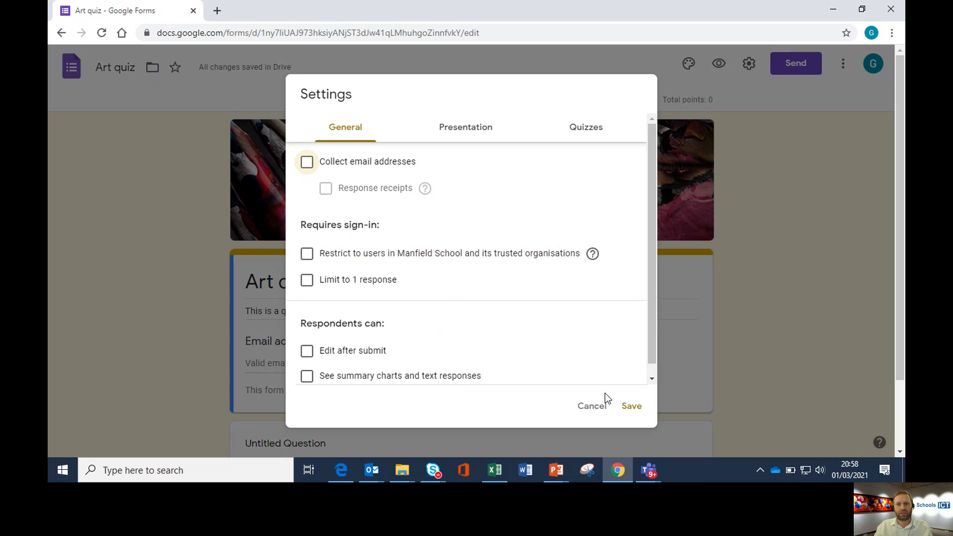
{"action": "left_click", "coordinate": [631, 406]}
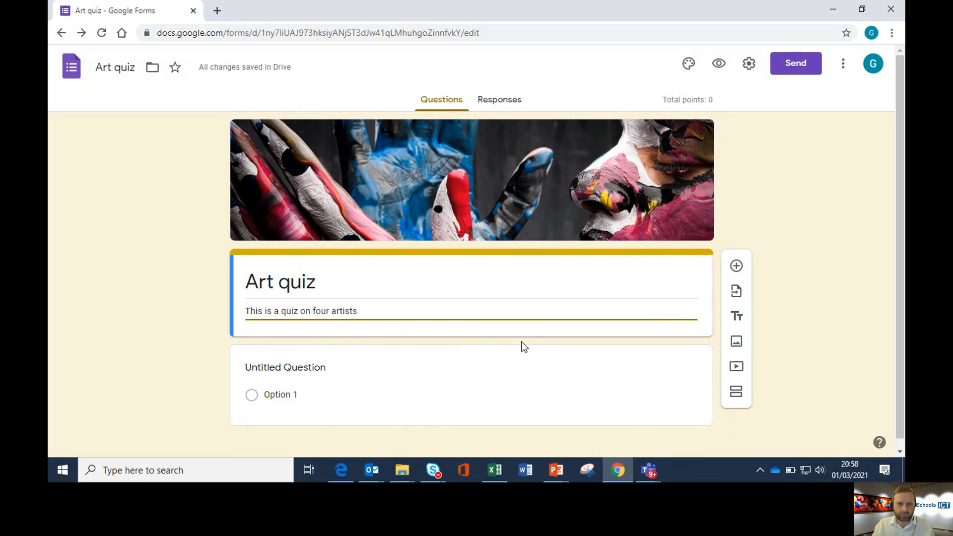
{"action": "left_click", "coordinate": [186, 299]}
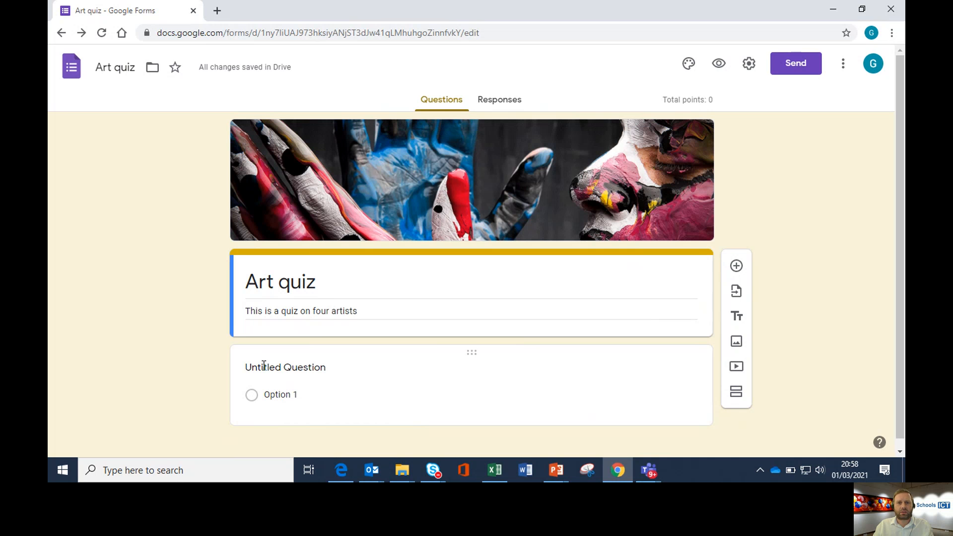
- Title the untitled question "Which artist is still working today" and keep it as Multiple choice
{"action": "scroll", "coordinate": [159, 372], "scroll_direction": "down", "scroll_amount": 1}
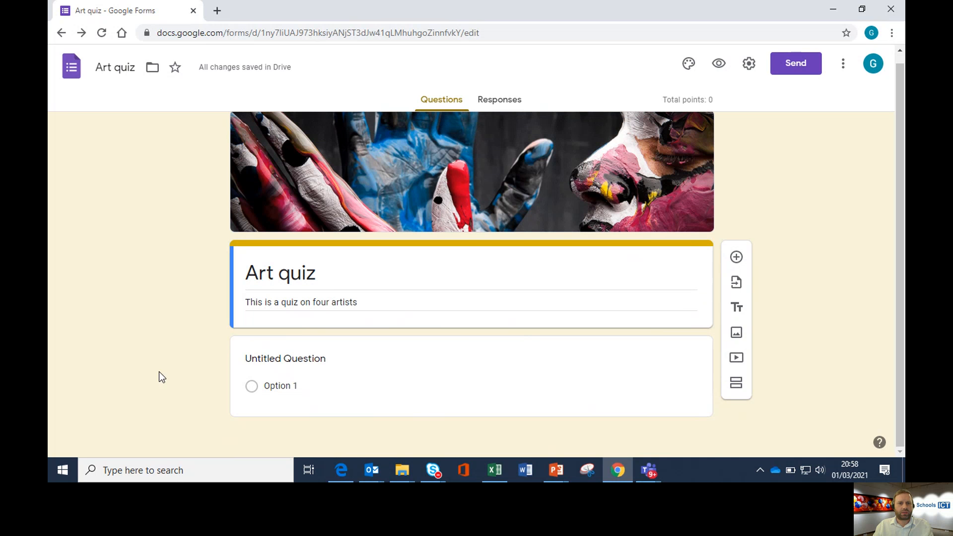
{"action": "left_click", "coordinate": [322, 366]}
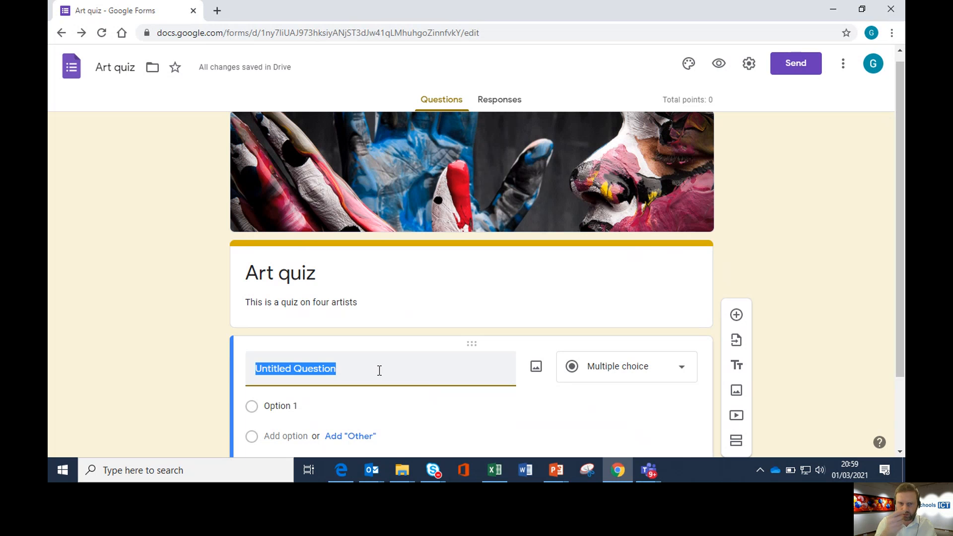
{"action": "type", "text": "Which artist is still"}
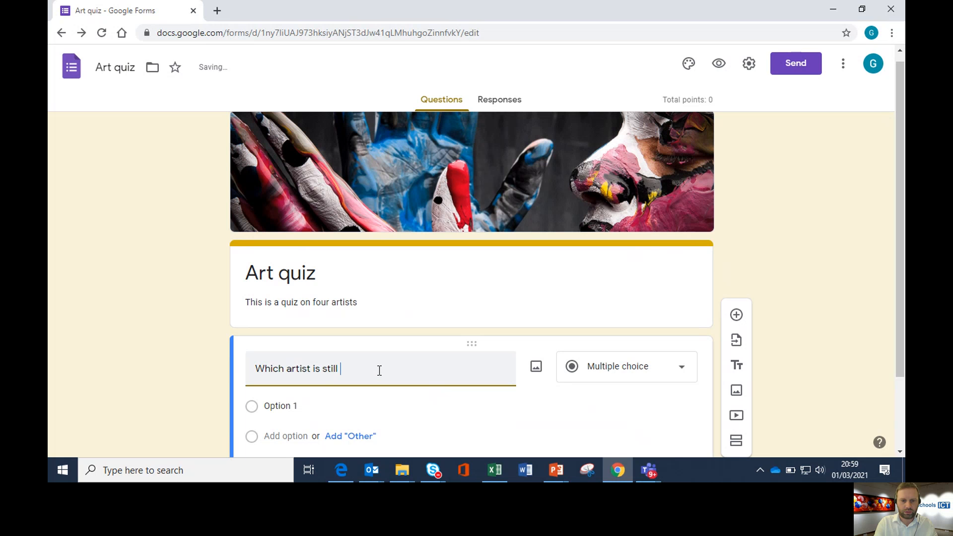
{"action": "type", "text": "king today"}
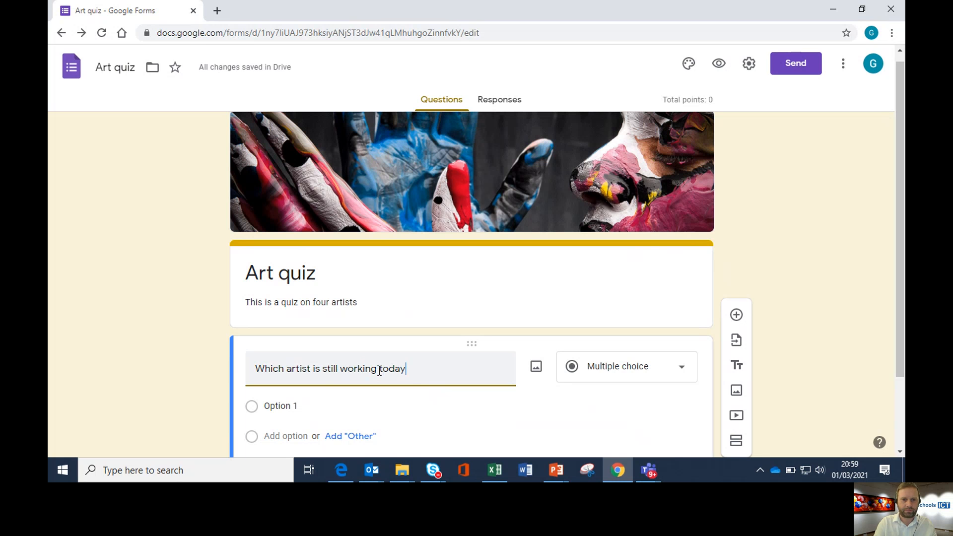
{"action": "scroll", "coordinate": [397, 378], "scroll_direction": "down", "scroll_amount": 2}
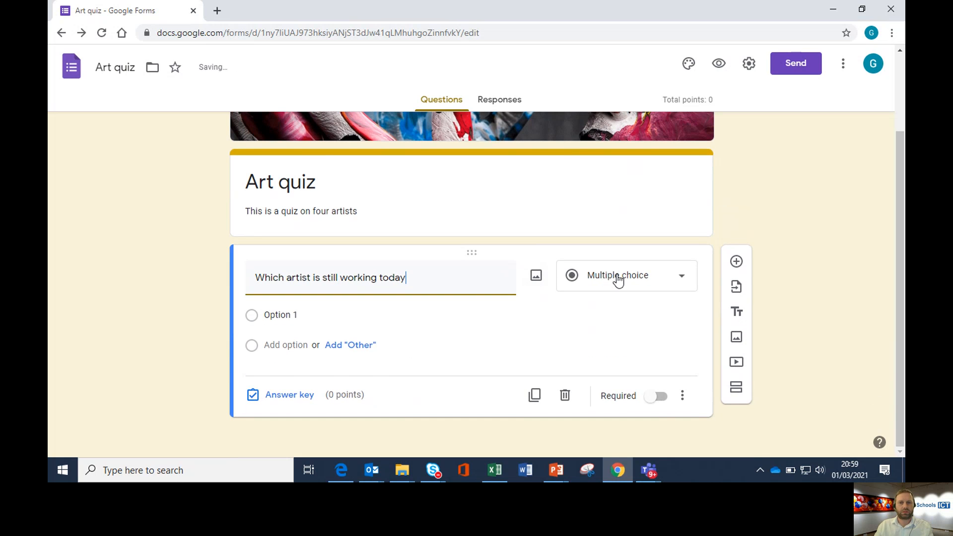
{"action": "left_click", "coordinate": [631, 281]}
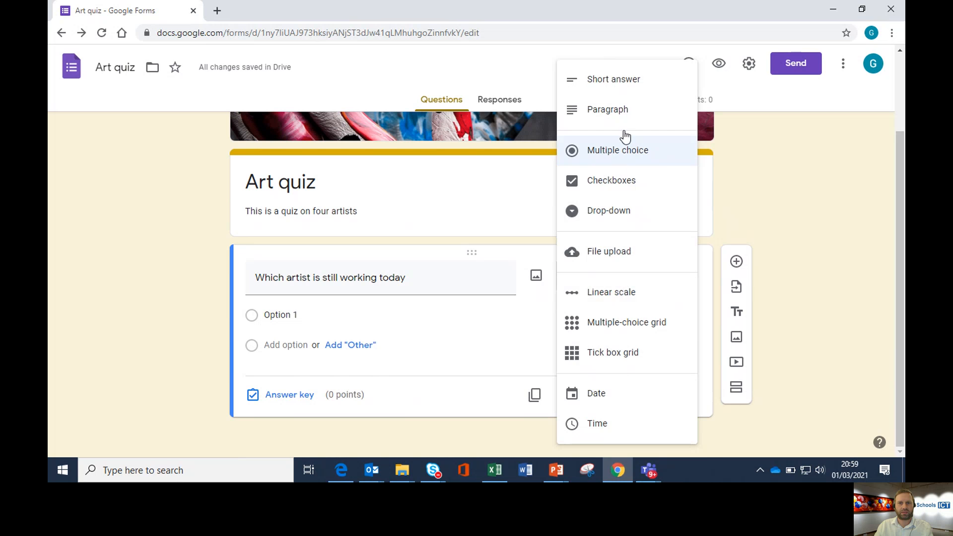
{"action": "left_click", "coordinate": [670, 154]}
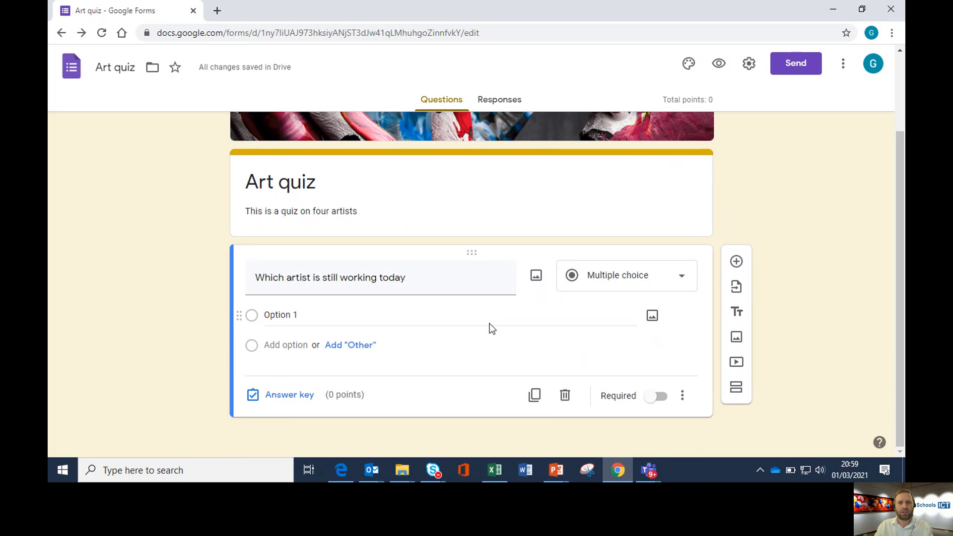
- Enter the four answer options Munch, Van Gogh, Banksy and Da Vinci for the question
{"action": "left_click", "coordinate": [307, 315]}
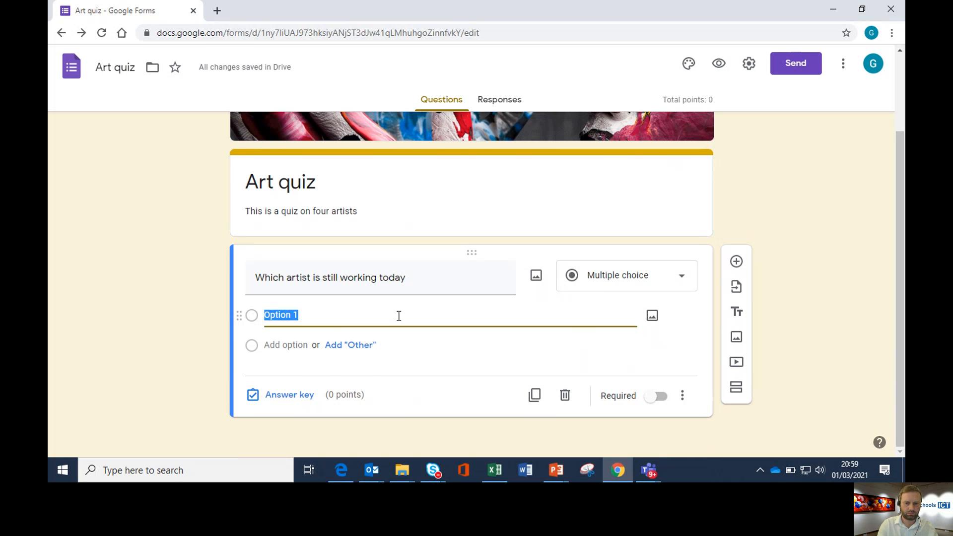
{"action": "type", "text": "Munch"}
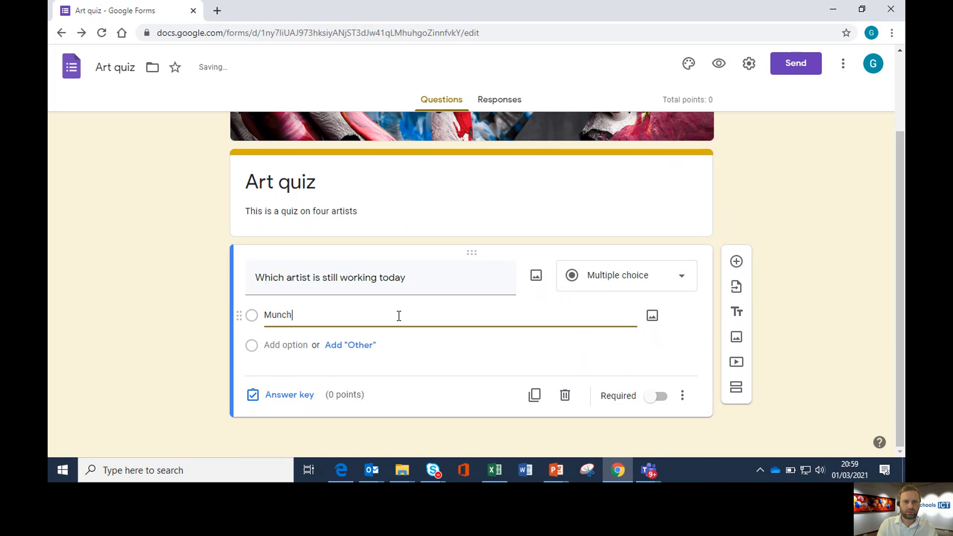
{"action": "left_click", "coordinate": [280, 346]}
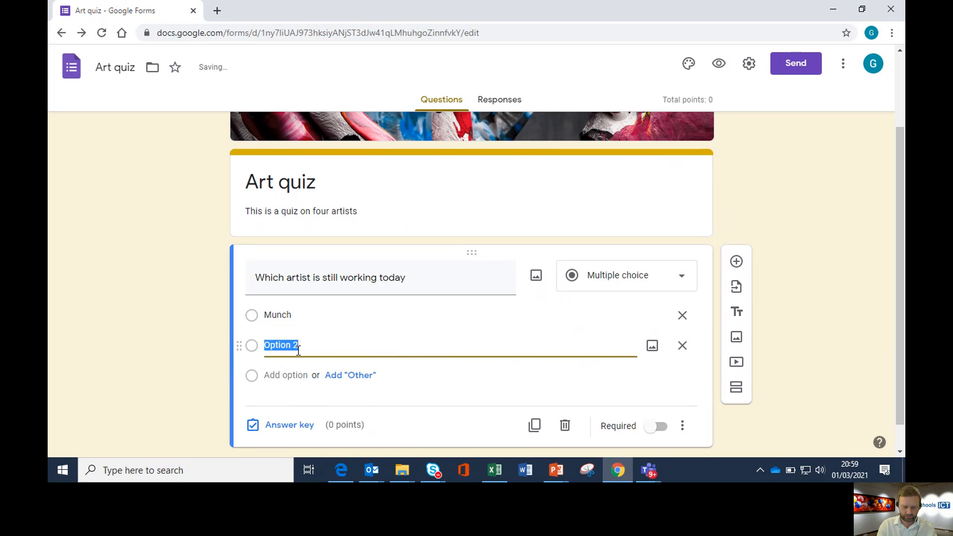
{"action": "type", "text": "Van G"}
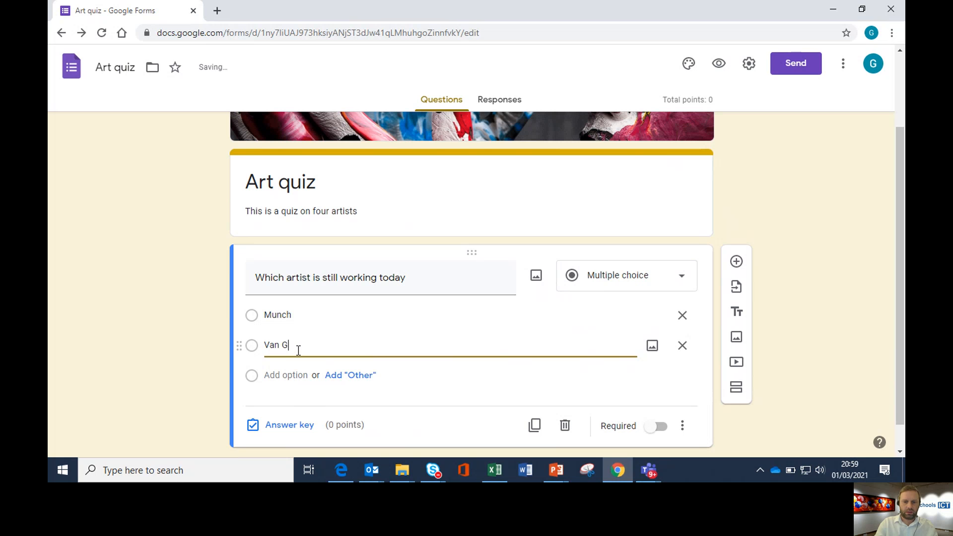
{"action": "type", "text": "ogh"}
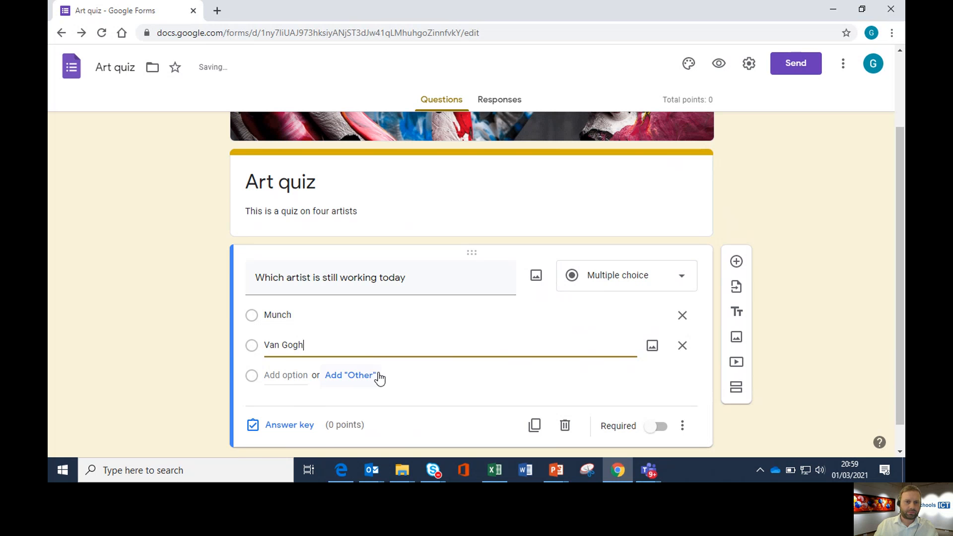
{"action": "left_click", "coordinate": [283, 376]}
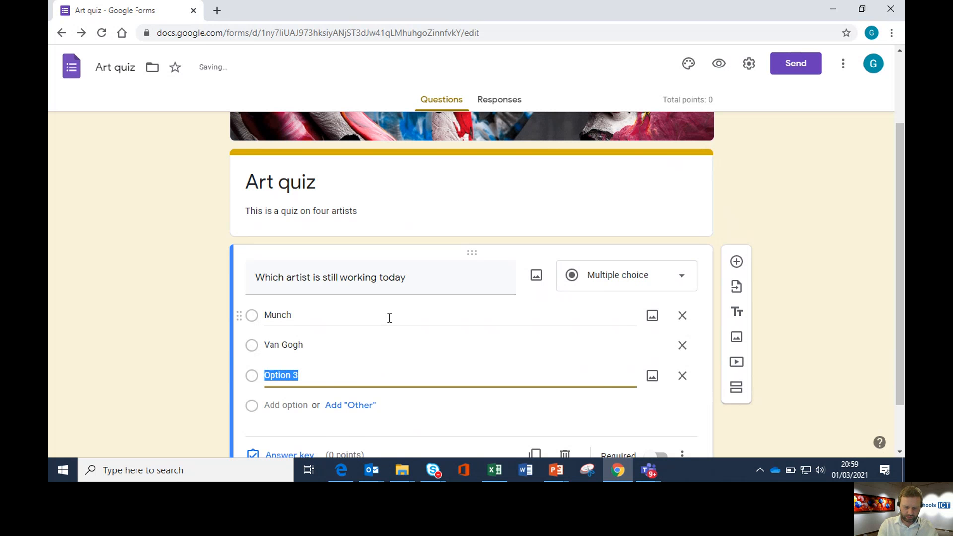
{"action": "type", "text": "Ba"}
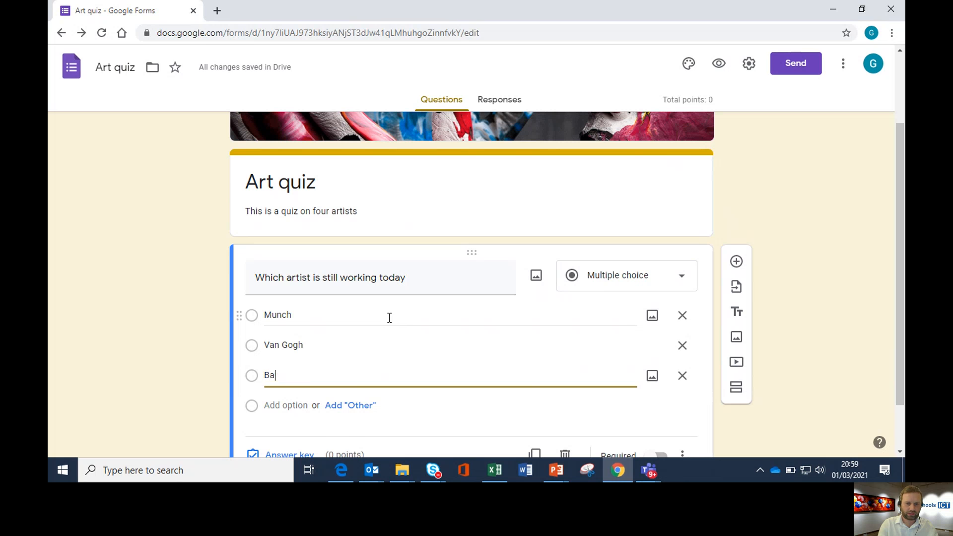
{"action": "type", "text": "nksy"}
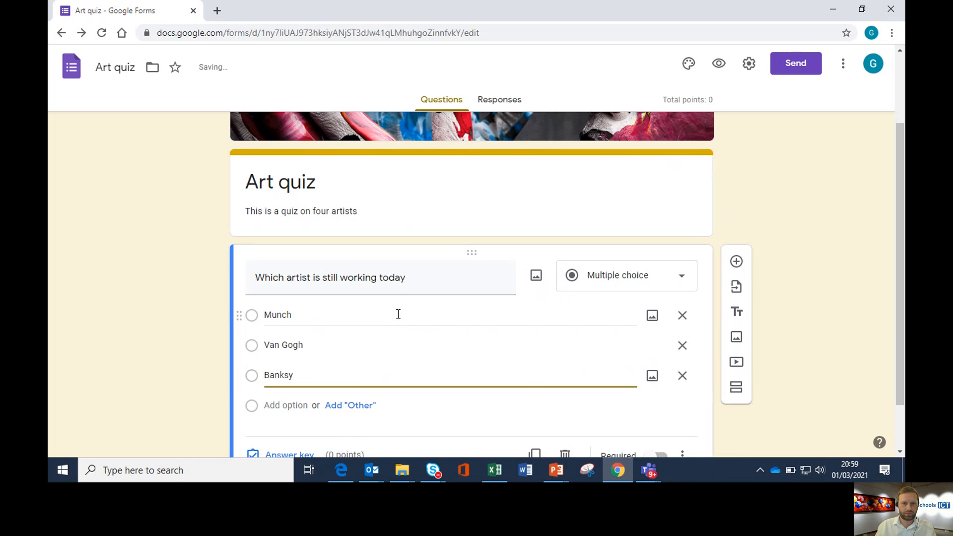
{"action": "left_click", "coordinate": [296, 408]}
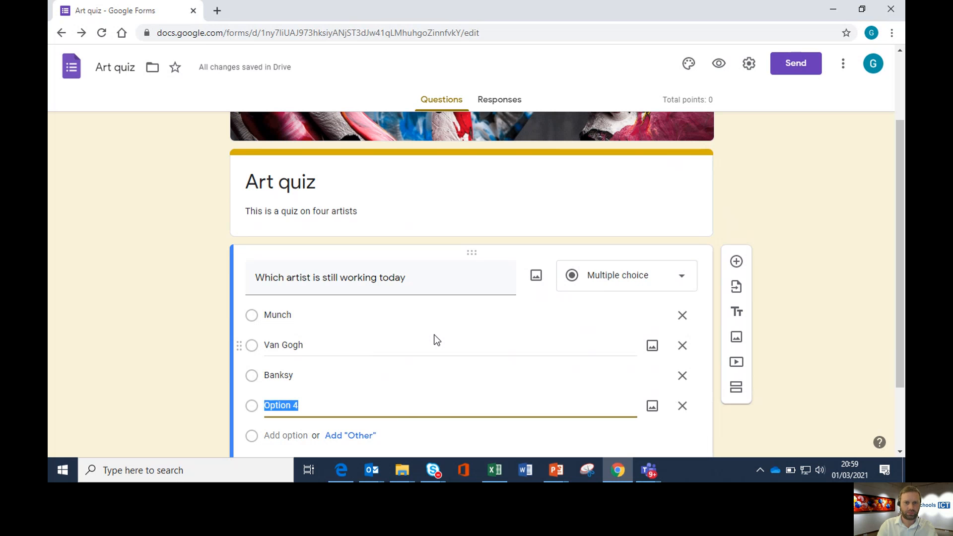
{"action": "type", "text": "Da Vin"}
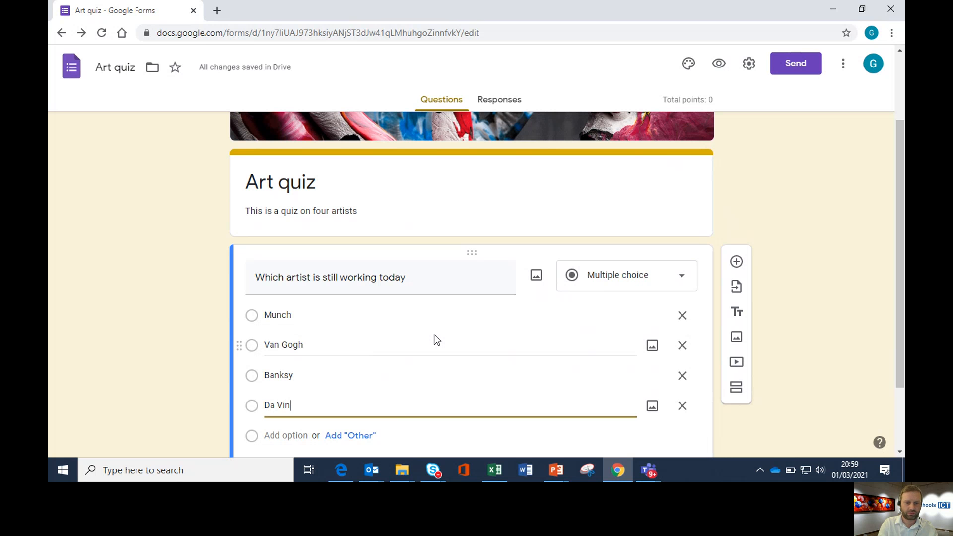
{"action": "type", "text": "ci"}
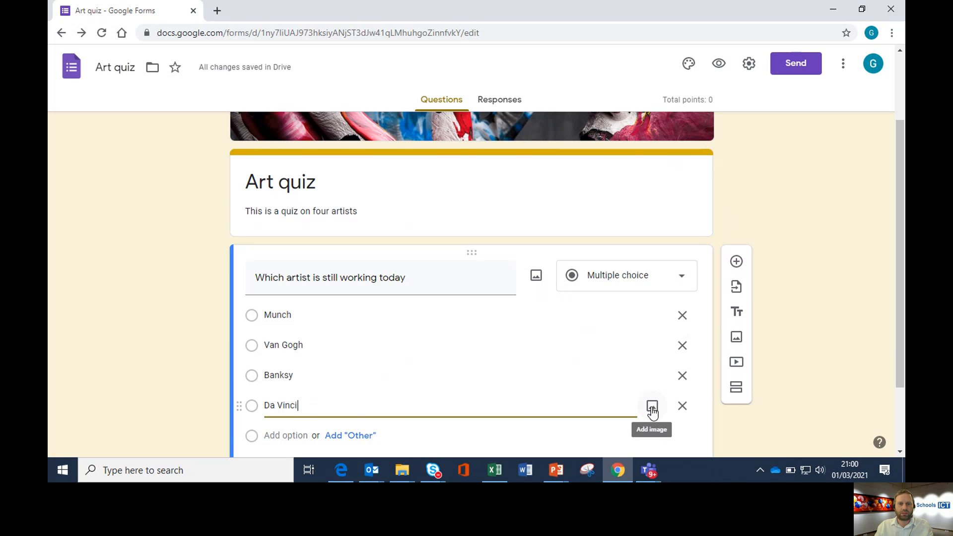
- Add a fifth answer option and insert the image HPcar.jpg from Google Drive into it
{"action": "left_click", "coordinate": [288, 435]}
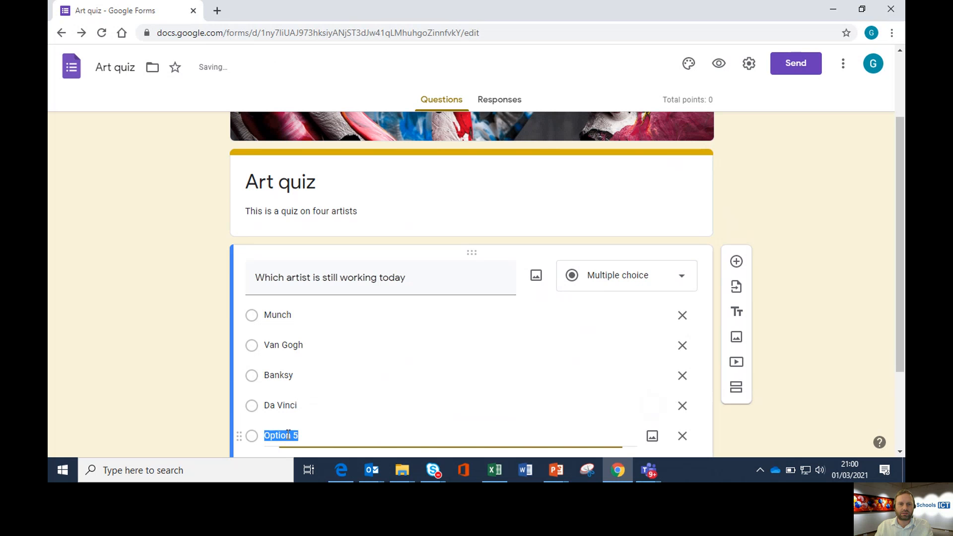
{"action": "left_click", "coordinate": [651, 438]}
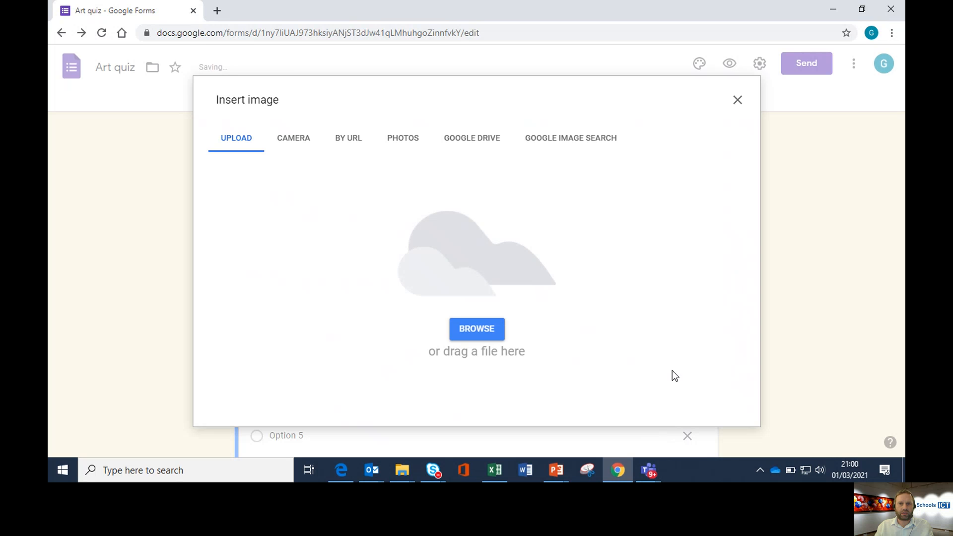
{"action": "left_click", "coordinate": [455, 148]}
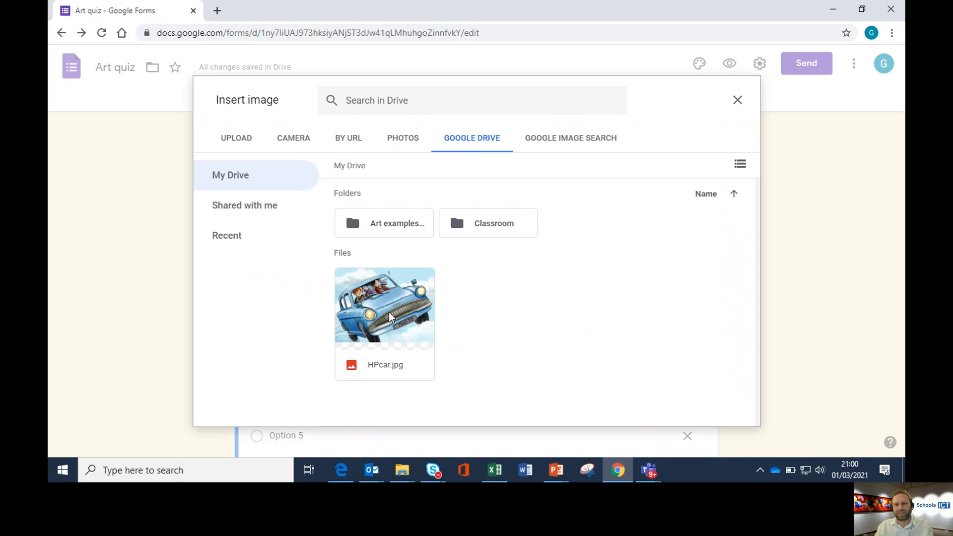
{"action": "left_click", "coordinate": [390, 326]}
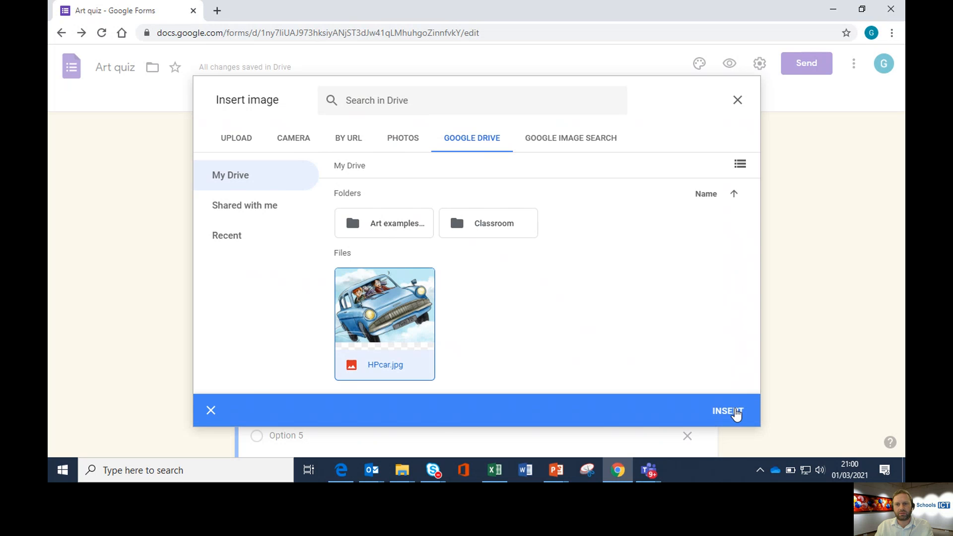
{"action": "left_click", "coordinate": [729, 412]}
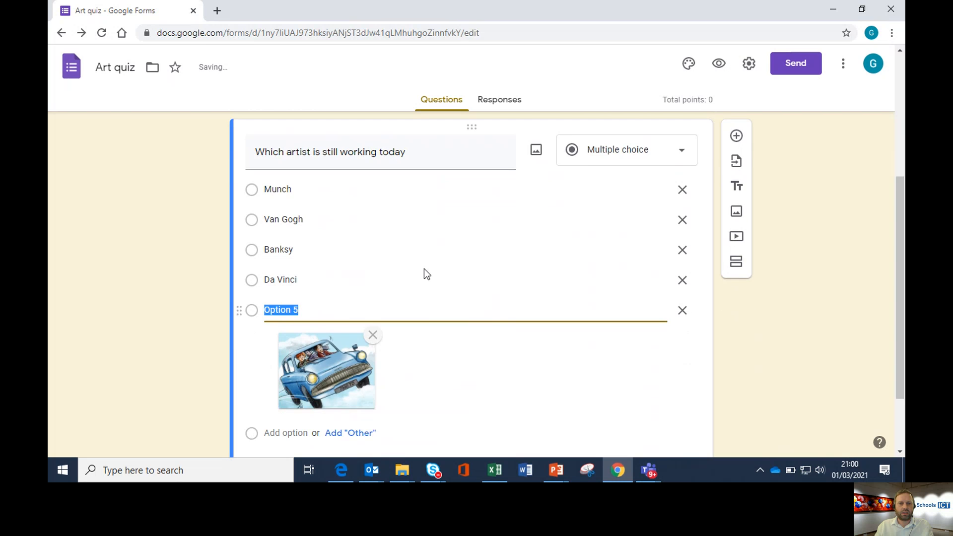
- Add an "Other" answer option to the question, and select the Art quiz title block
{"action": "scroll", "coordinate": [428, 308], "scroll_direction": "down", "scroll_amount": 3}
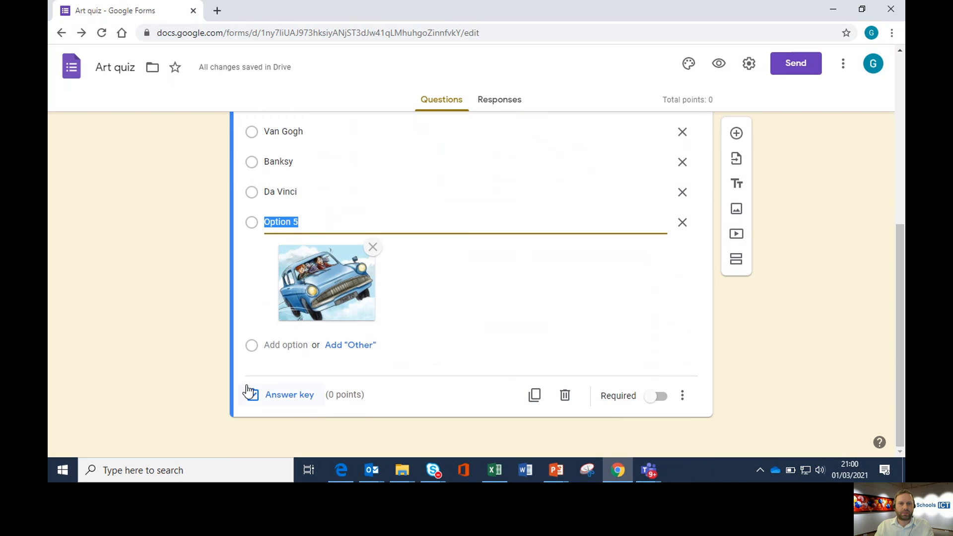
{"action": "left_click", "coordinate": [348, 346]}
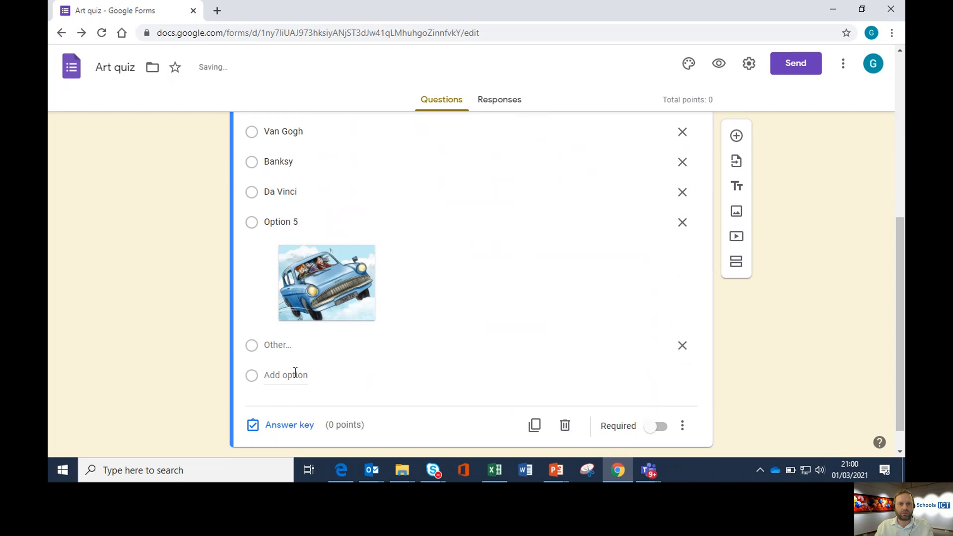
{"action": "left_click", "coordinate": [426, 327]}
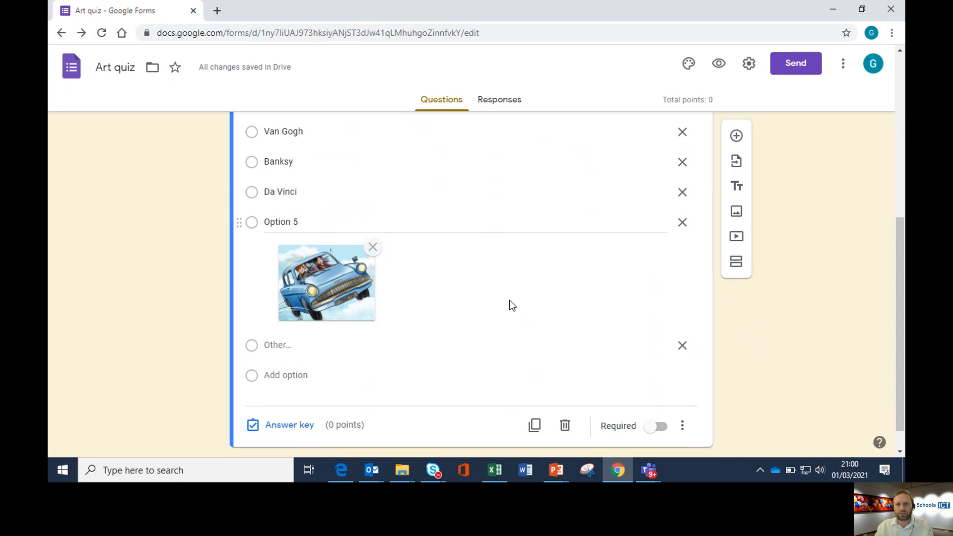
{"action": "scroll", "coordinate": [509, 300], "scroll_direction": "up", "scroll_amount": 5}
{"action": "left_click", "coordinate": [572, 232]}
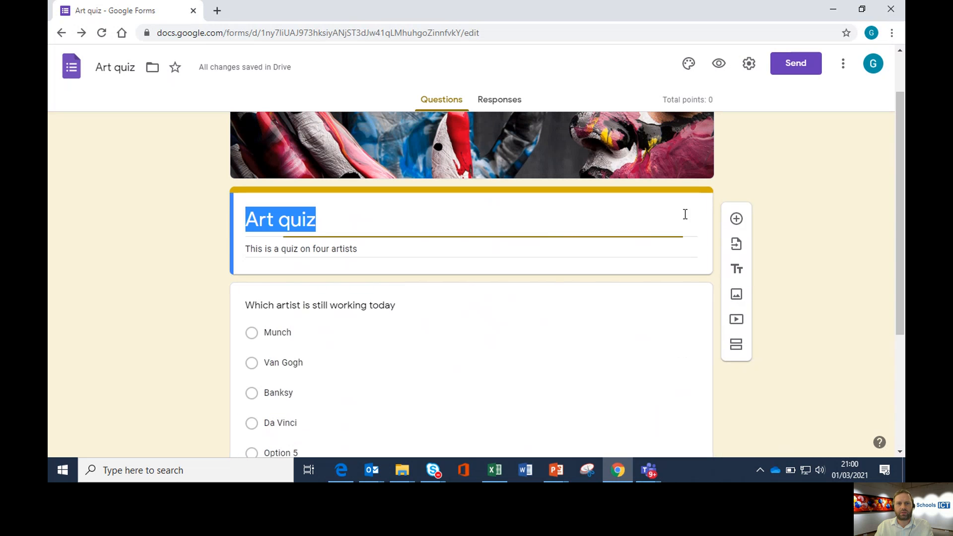
- Preview the quiz to examine how the question's answer options and the inserted image are laid out, and close the preview
{"action": "left_click", "coordinate": [719, 64]}
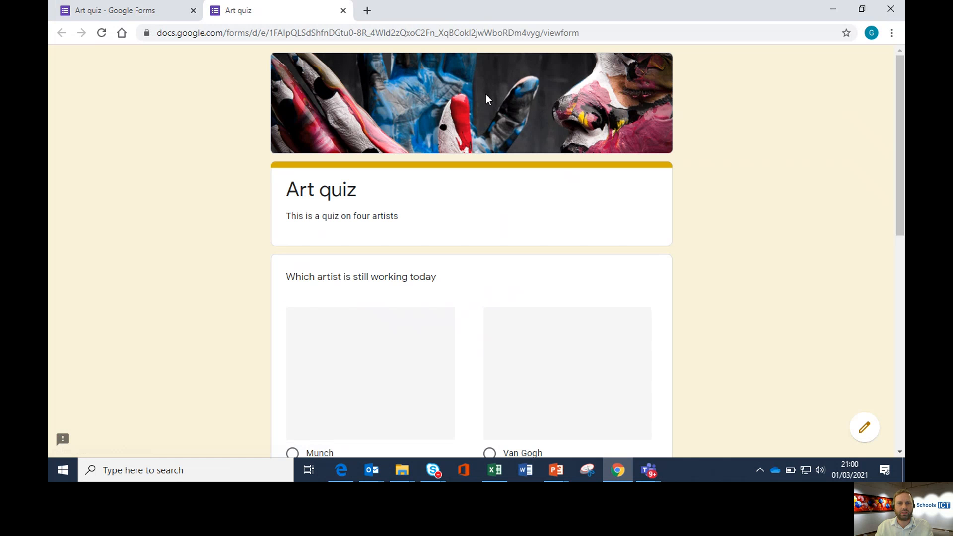
{"action": "scroll", "coordinate": [542, 256], "scroll_direction": "down", "scroll_amount": 3}
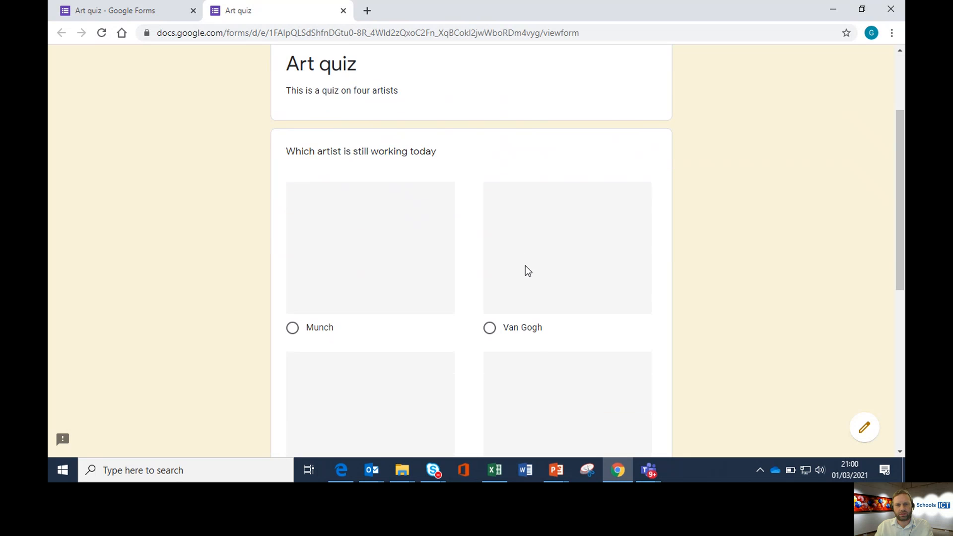
{"action": "scroll", "coordinate": [333, 313], "scroll_direction": "down", "scroll_amount": 3}
{"action": "scroll", "coordinate": [514, 312], "scroll_direction": "down", "scroll_amount": 3}
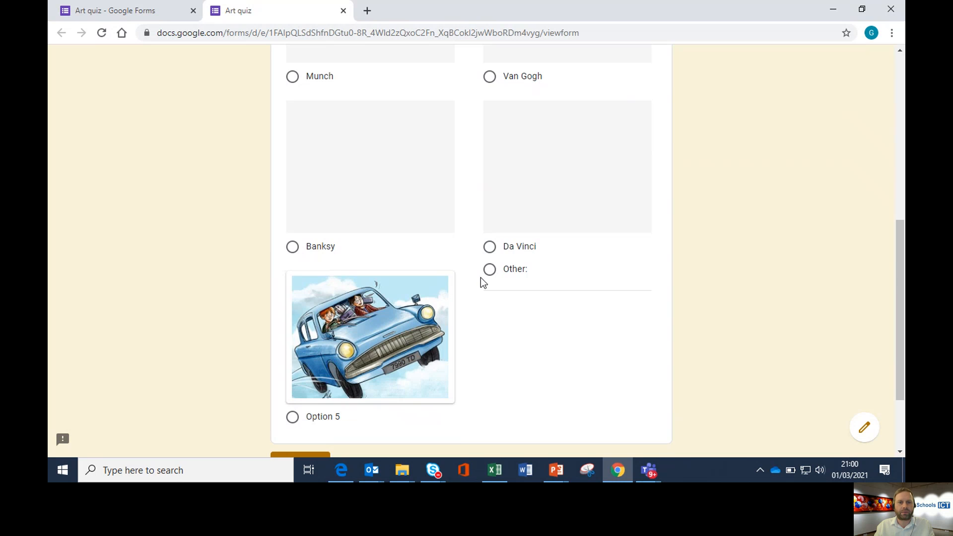
{"action": "scroll", "coordinate": [481, 281], "scroll_direction": "up", "scroll_amount": 10}
{"action": "left_click", "coordinate": [344, 10]}
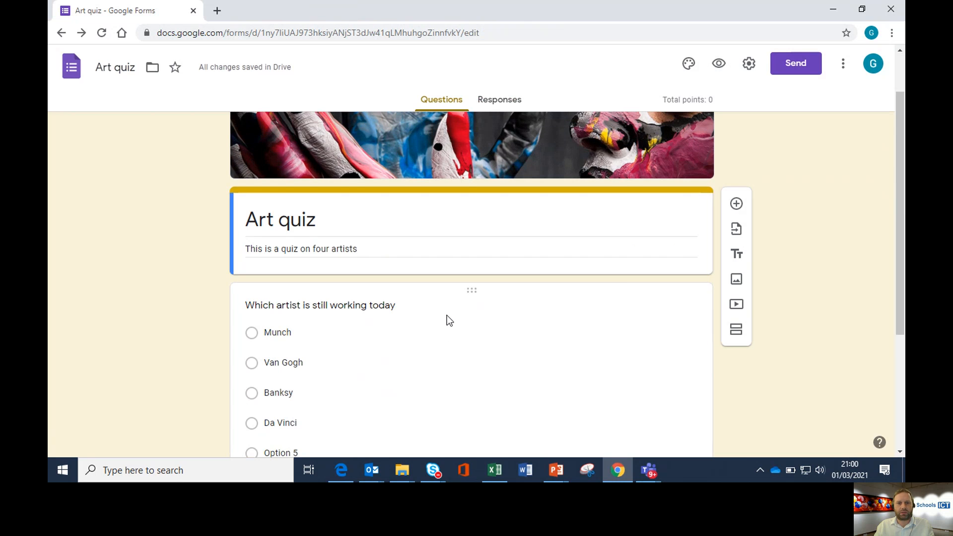
- Delete Option 5 with its car image from the "Which artist is still working today" question
{"action": "scroll", "coordinate": [447, 315], "scroll_direction": "down", "scroll_amount": 2}
{"action": "left_click", "coordinate": [450, 284]}
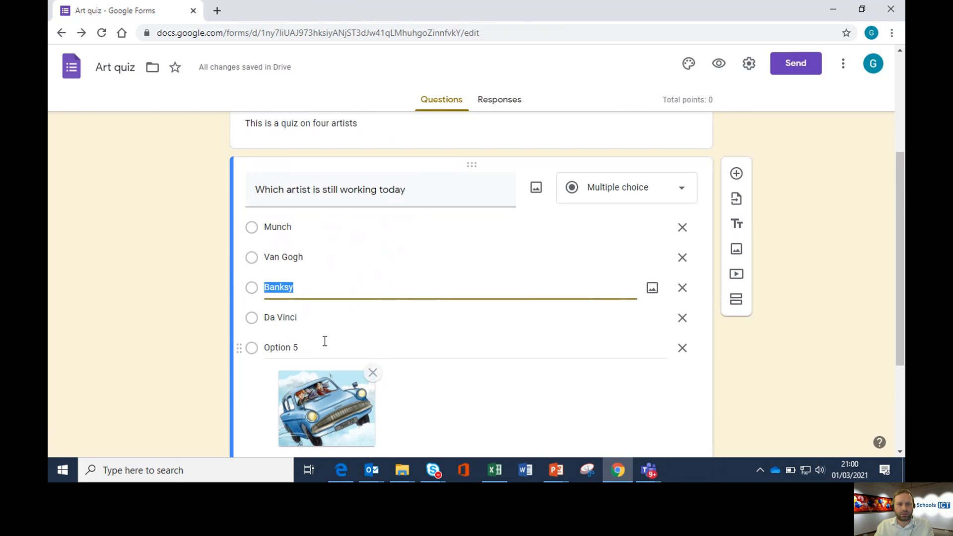
{"action": "left_click", "coordinate": [681, 349]}
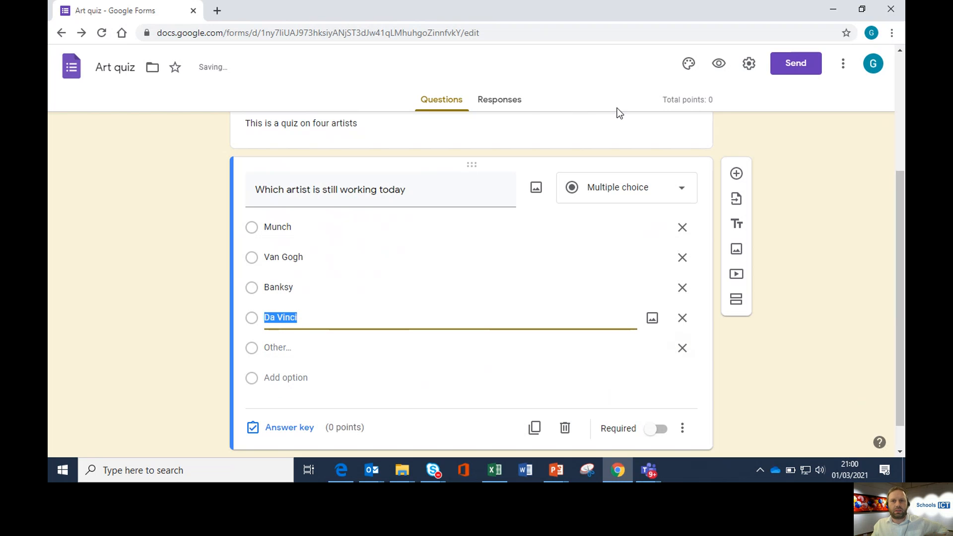
- Preview the quiz again and try selecting Munch, Van Gogh and Banksy as answers
{"action": "left_click", "coordinate": [718, 68]}
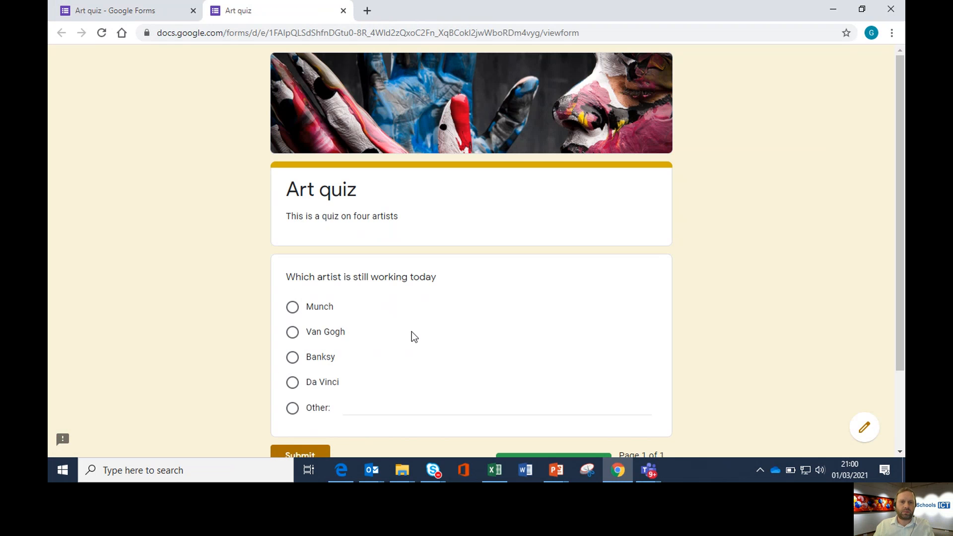
{"action": "left_click", "coordinate": [292, 307]}
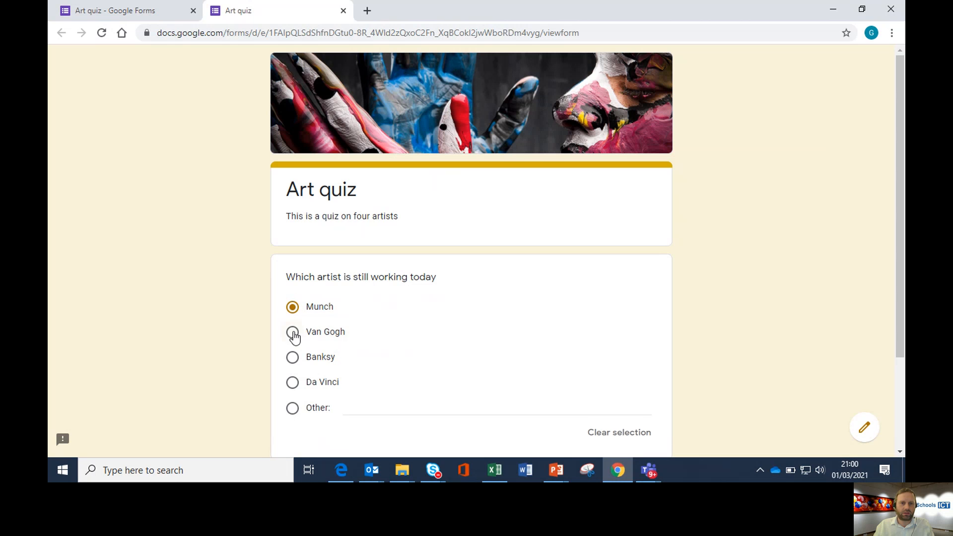
{"action": "left_click", "coordinate": [292, 332]}
{"action": "left_click", "coordinate": [293, 359]}
{"action": "left_click", "coordinate": [293, 332]}
{"action": "left_click", "coordinate": [293, 307]}
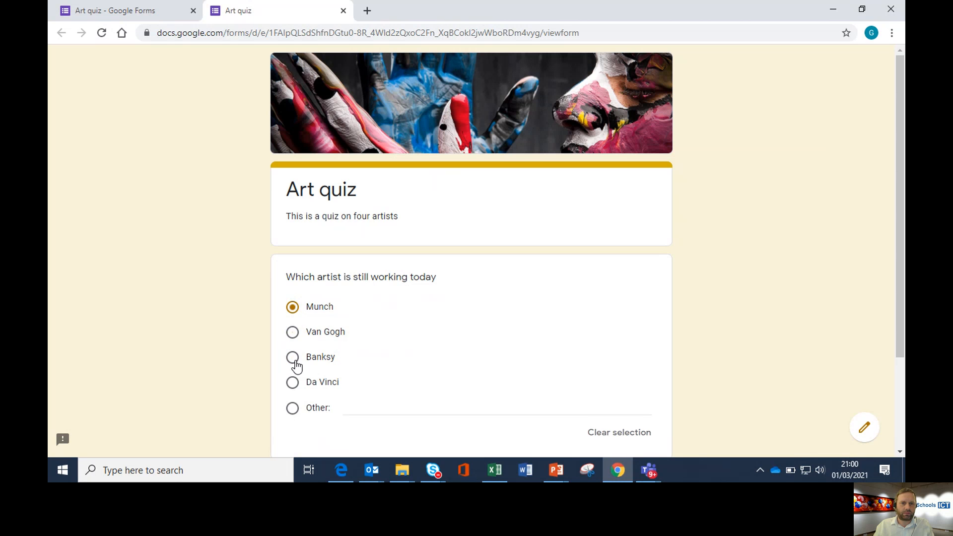
- Test the "Other" answer with the text "dfgyhjk", erase the text, and leave the preview without submitting
{"action": "left_click", "coordinate": [293, 408]}
{"action": "scroll", "coordinate": [454, 337], "scroll_direction": "down", "scroll_amount": 1}
{"action": "type", "text": "dfgyhjk"}
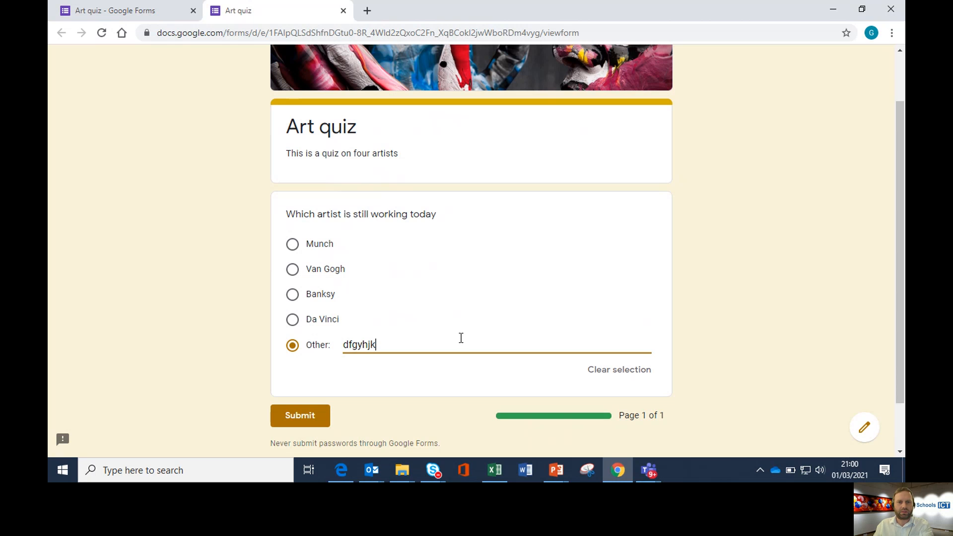
{"action": "key", "text": "BackSpace"}
{"action": "key", "text": "BackSpace"}
{"action": "key", "text": "BackSpace"}
{"action": "key", "text": "BackSpace"}
{"action": "key", "text": "BackSpace"}
{"action": "key", "text": "BackSpace"}
{"action": "key", "text": "BackSpace"}
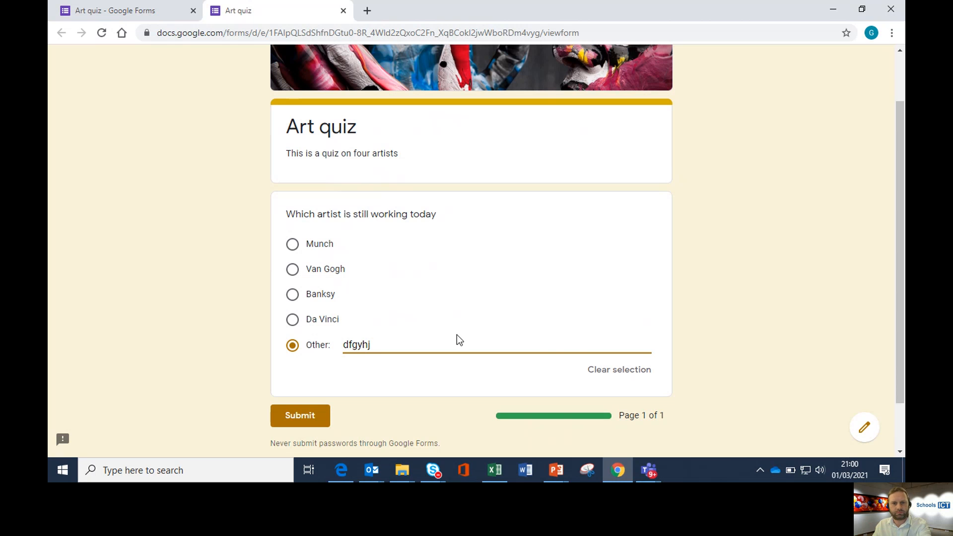
{"action": "scroll", "coordinate": [555, 329], "scroll_direction": "down", "scroll_amount": 1}
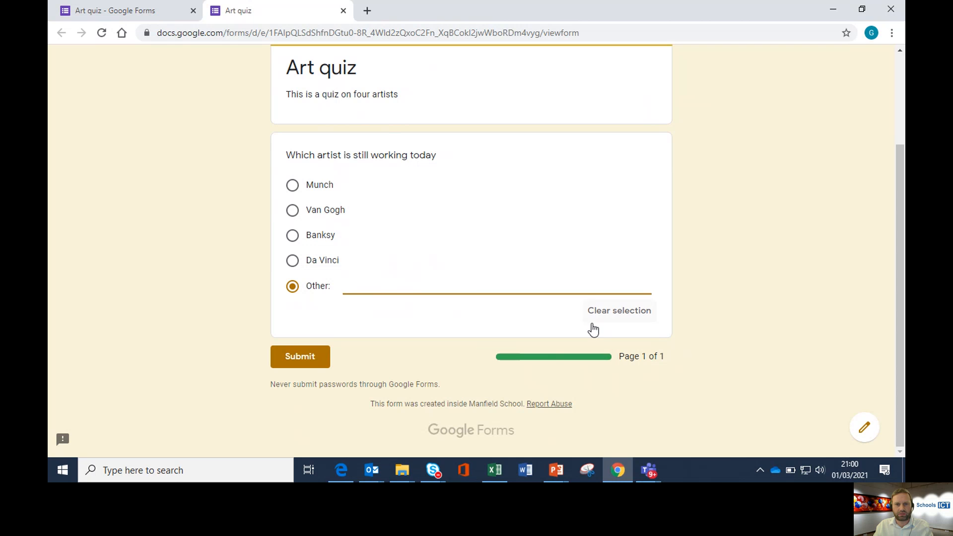
{"action": "scroll", "coordinate": [476, 292], "scroll_direction": "up", "scroll_amount": 2}
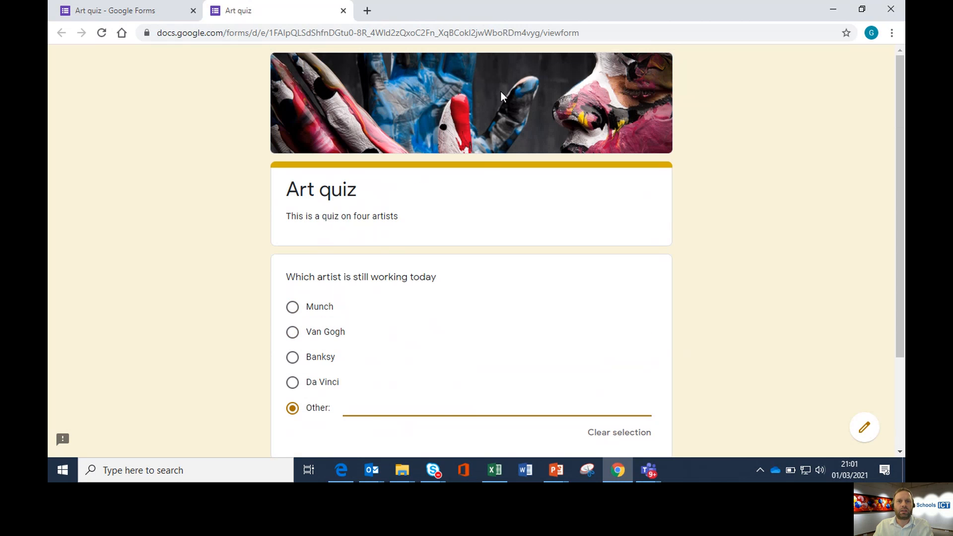
{"action": "left_click", "coordinate": [343, 11]}
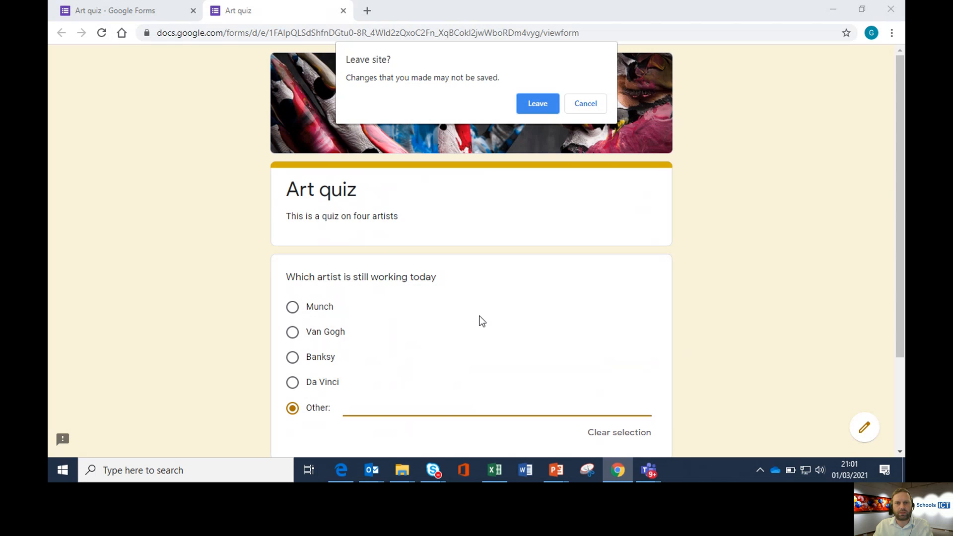
{"action": "left_click", "coordinate": [537, 102]}
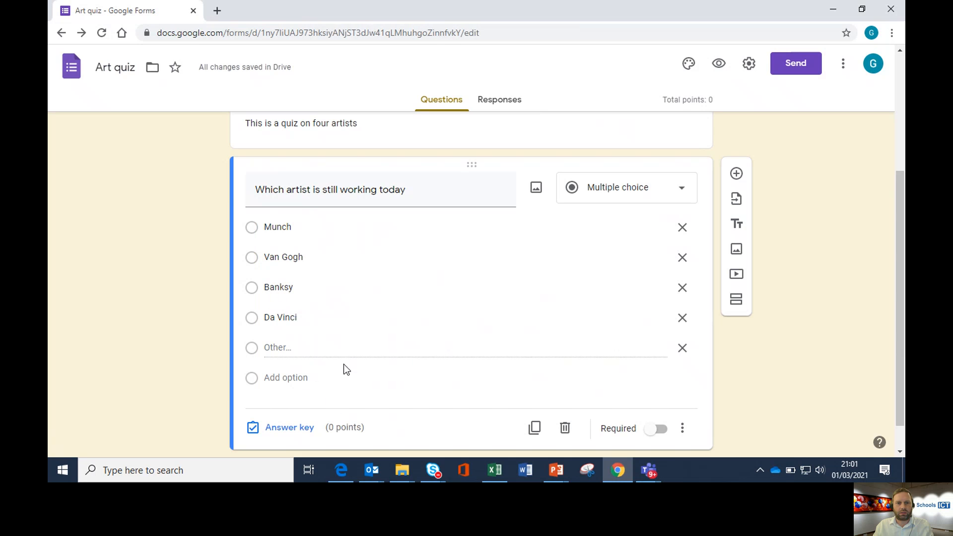
- Remove the "Other" option and set the question's answer key to Banksy, worth 1 point
{"action": "left_click", "coordinate": [682, 348]}
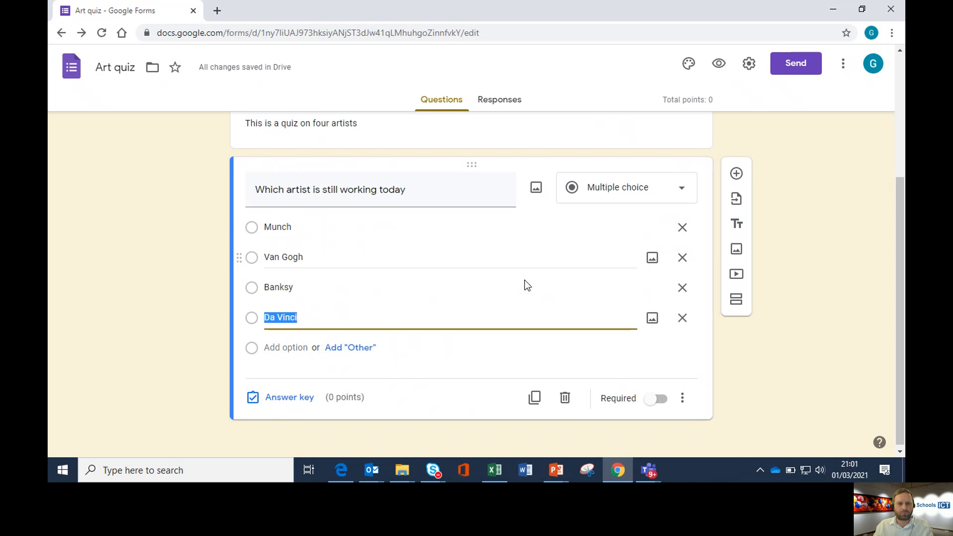
{"action": "left_click", "coordinate": [281, 400]}
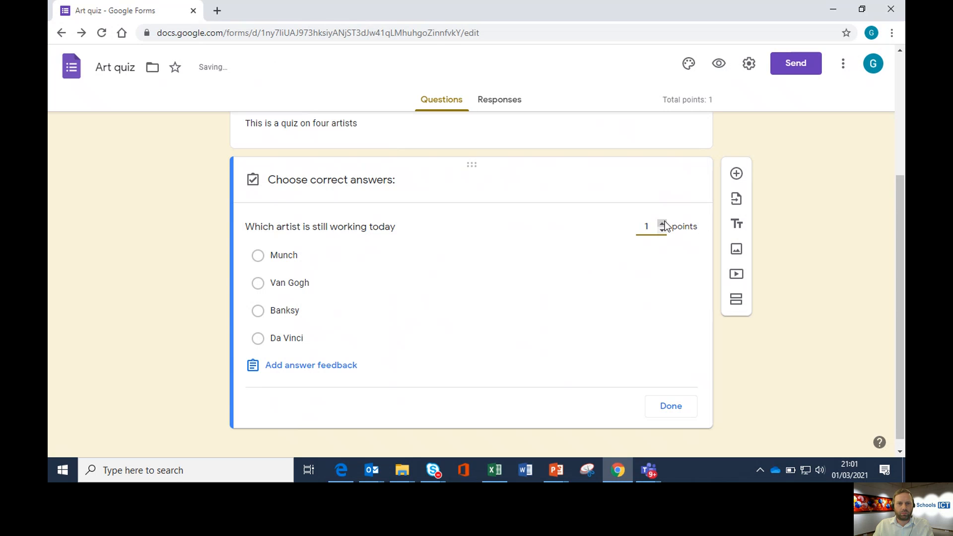
{"action": "left_click", "coordinate": [292, 317]}
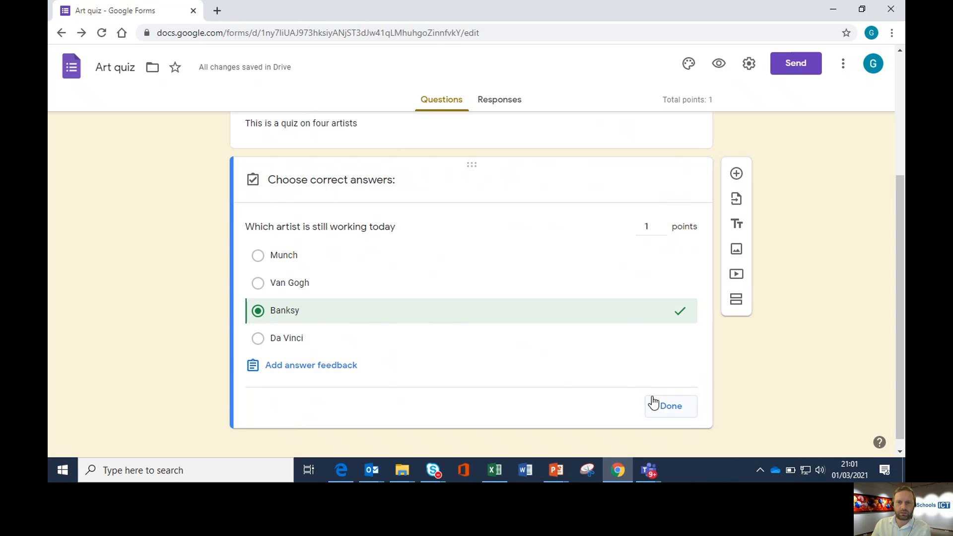
- Add the incorrect-answer feedback "Banksy is the only artist from this selection who is still alive." and finish the answer key
{"action": "left_click", "coordinate": [310, 365]}
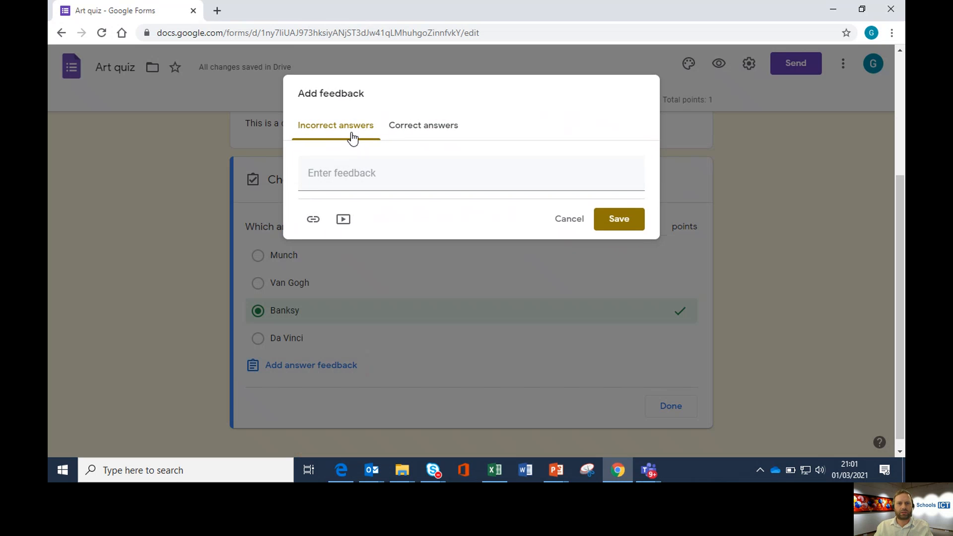
{"action": "left_click", "coordinate": [422, 133]}
{"action": "left_click", "coordinate": [338, 138]}
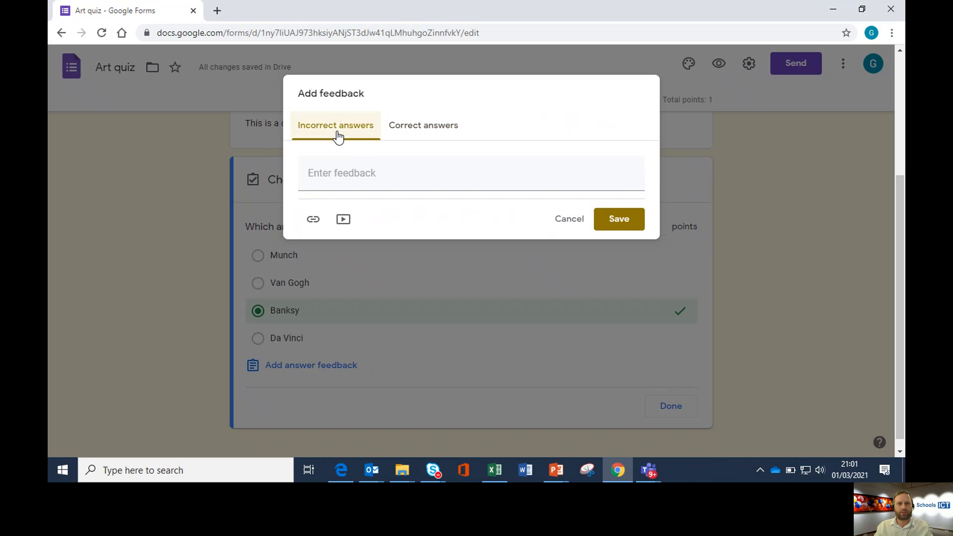
{"action": "left_click", "coordinate": [330, 181]}
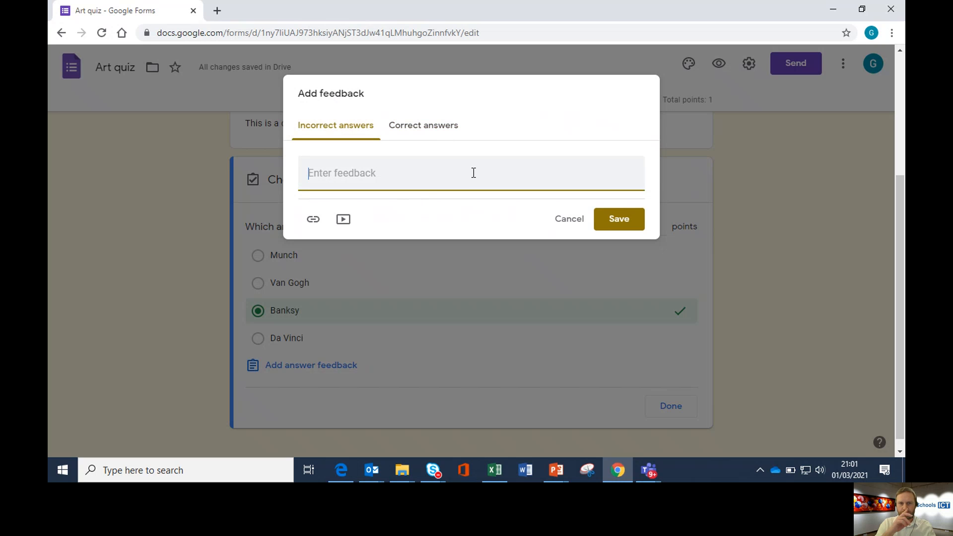
{"action": "type", "text": "Ban"}
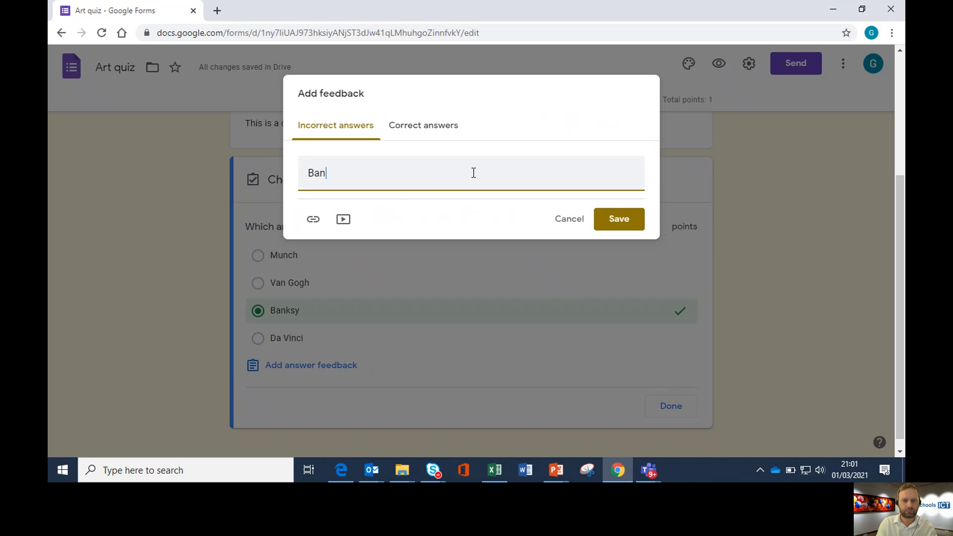
{"action": "type", "text": "ksy is the only artist"}
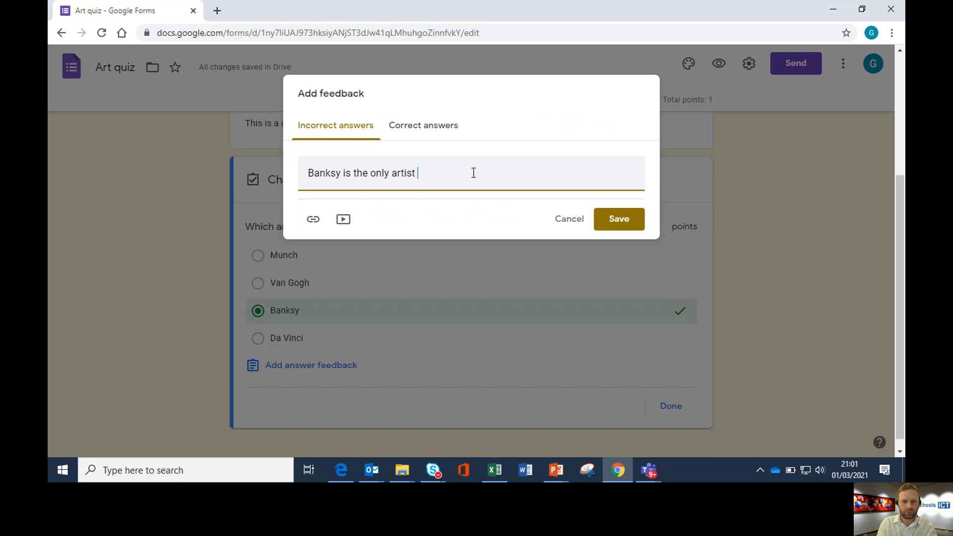
{"action": "type", "text": " from this selection who is still a"}
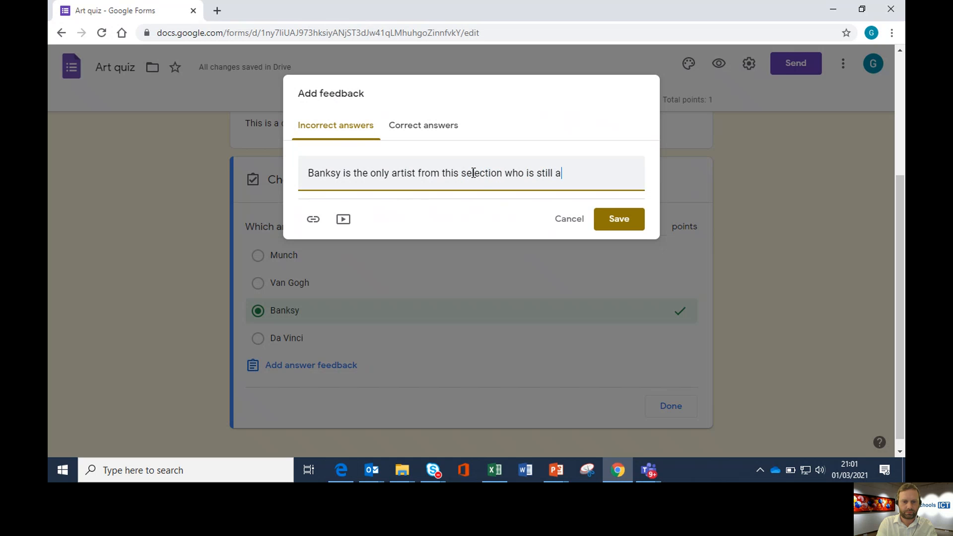
{"action": "type", "text": "live."}
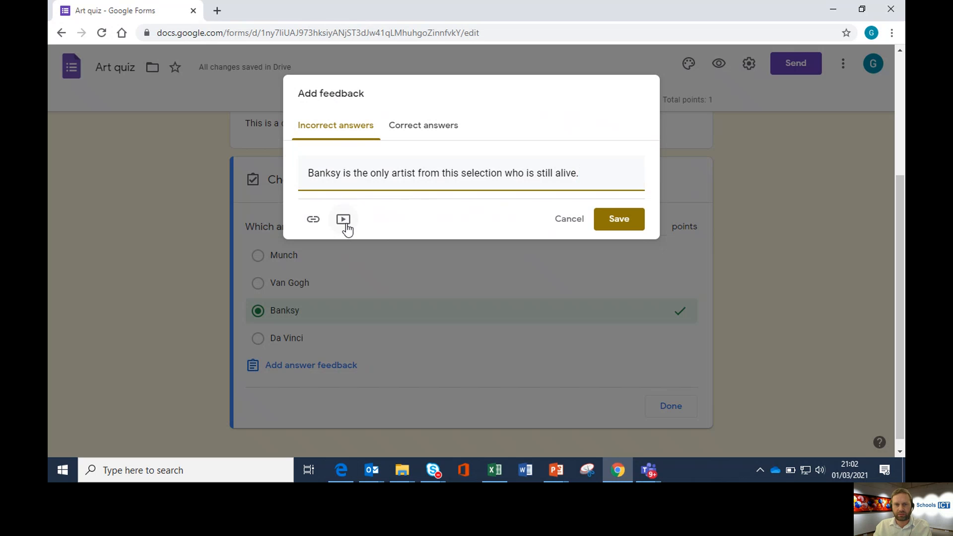
{"action": "left_click", "coordinate": [614, 225]}
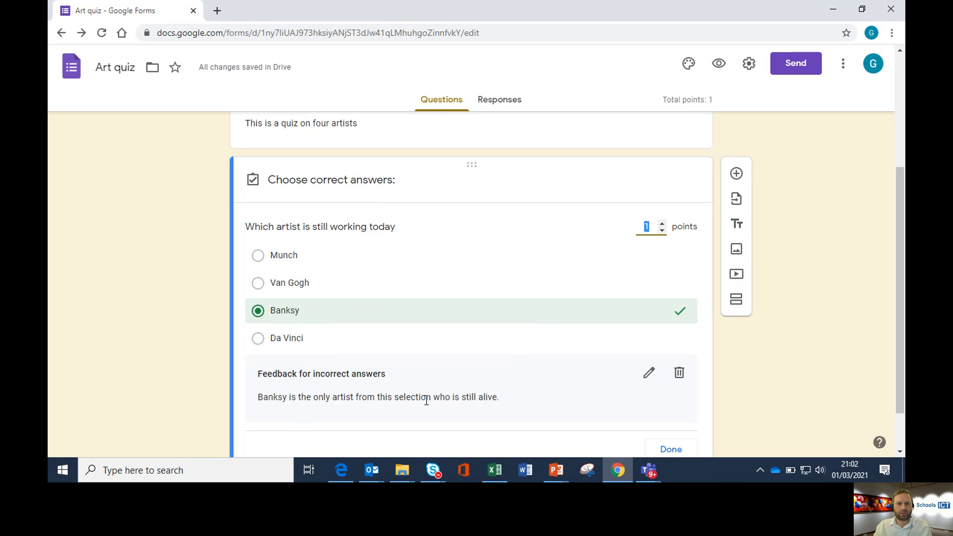
{"action": "scroll", "coordinate": [569, 392], "scroll_direction": "down", "scroll_amount": 2}
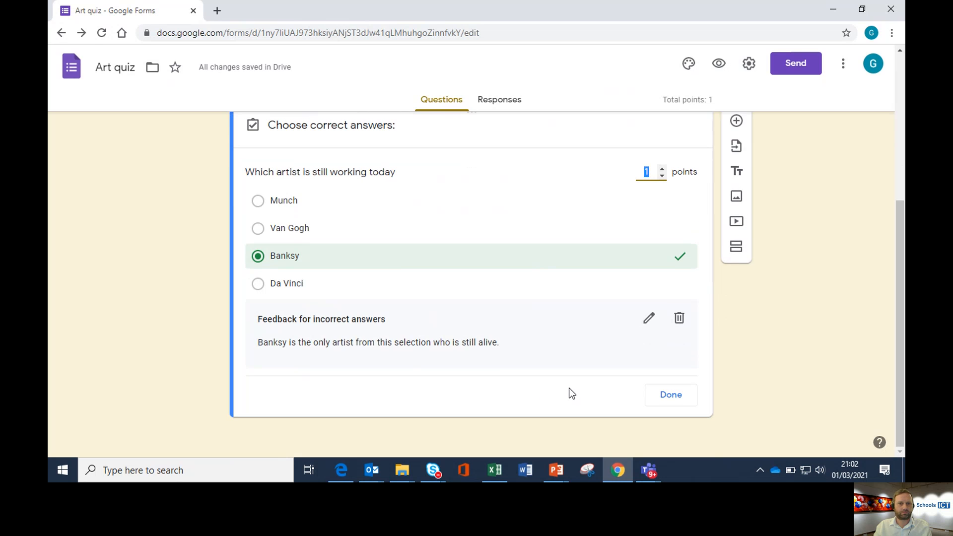
{"action": "left_click", "coordinate": [671, 395]}
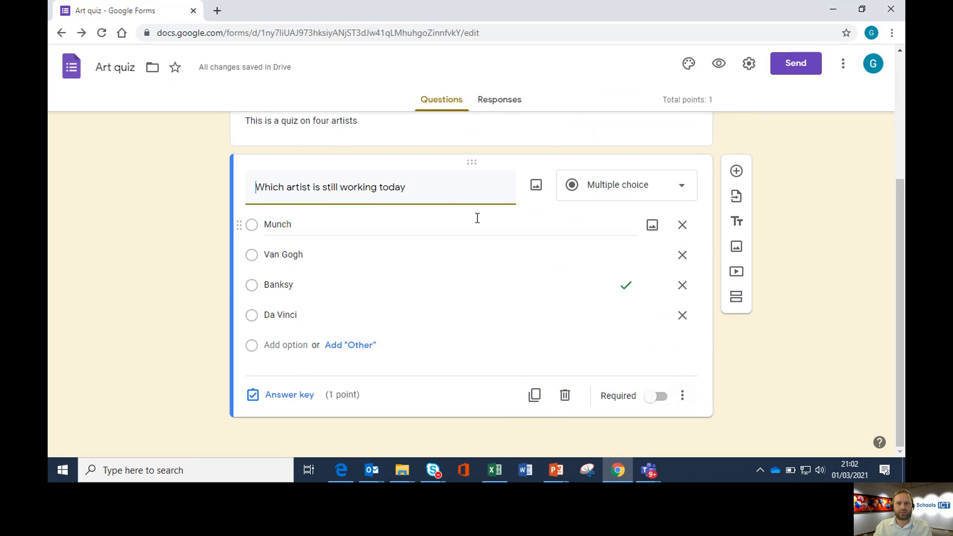
- Check the quiz's responses and return to the questions
{"action": "left_click", "coordinate": [494, 102]}
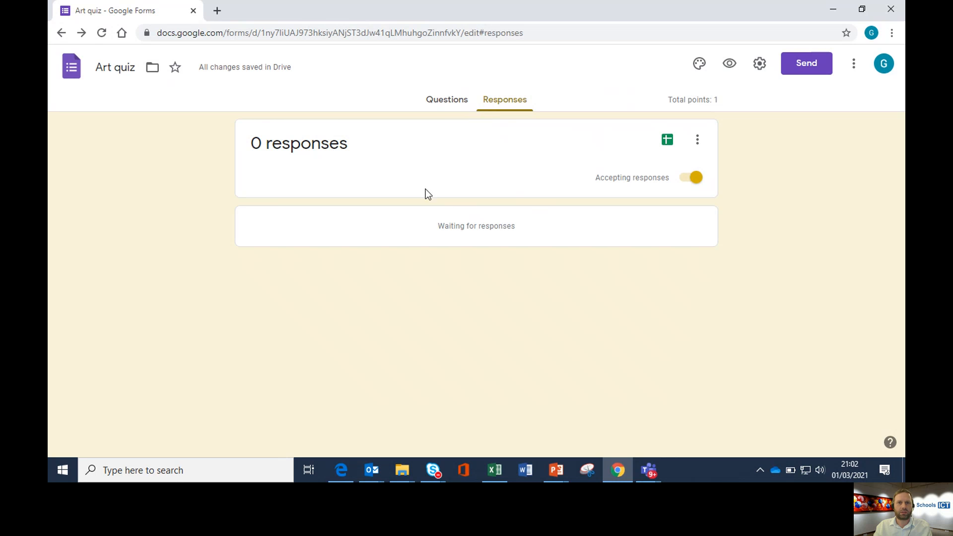
{"action": "left_click", "coordinate": [437, 102]}
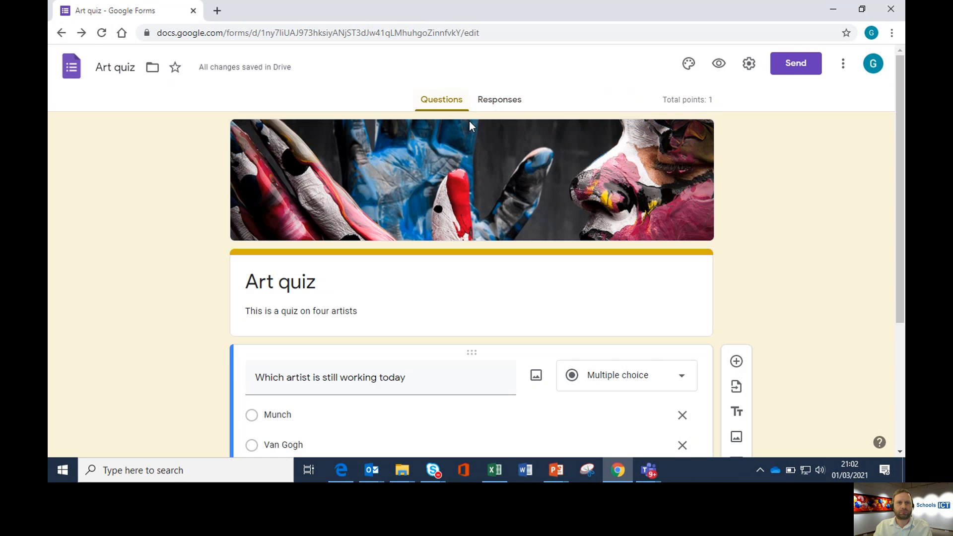
- Add a new section after the artist question and title it "Section 2, the art"
{"action": "scroll", "coordinate": [481, 270], "scroll_direction": "down", "scroll_amount": 4}
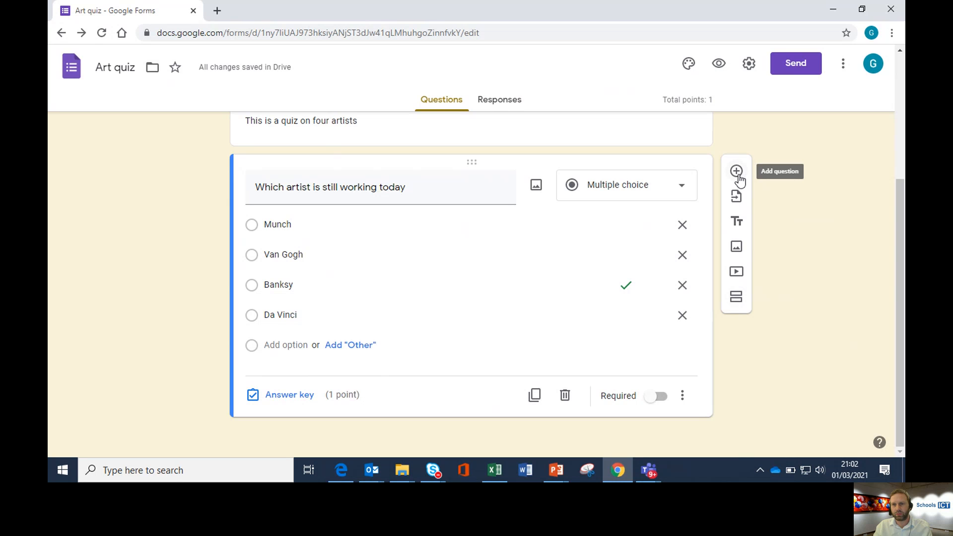
{"action": "left_click", "coordinate": [737, 298]}
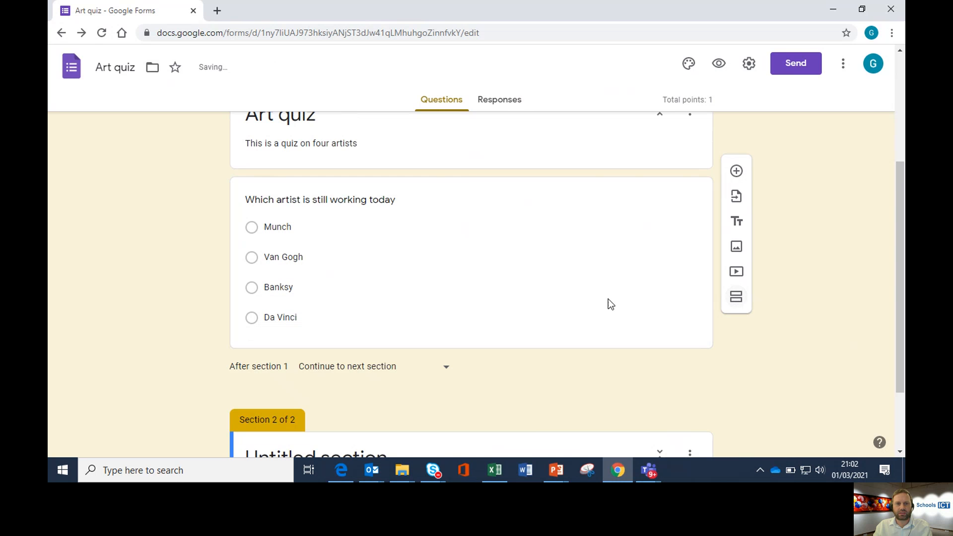
{"action": "left_click", "coordinate": [384, 362]}
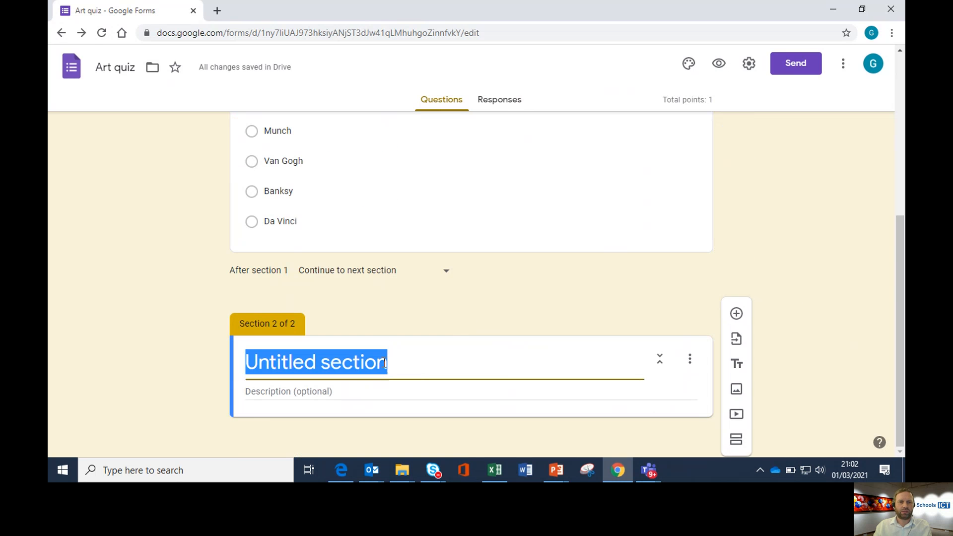
{"action": "type", "text": "Section "}
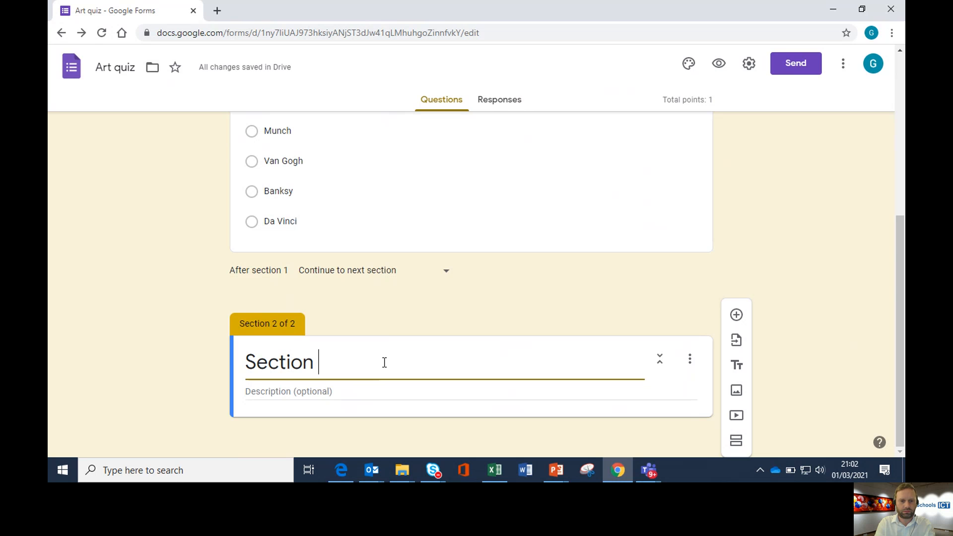
{"action": "type", "text": "2, the art"}
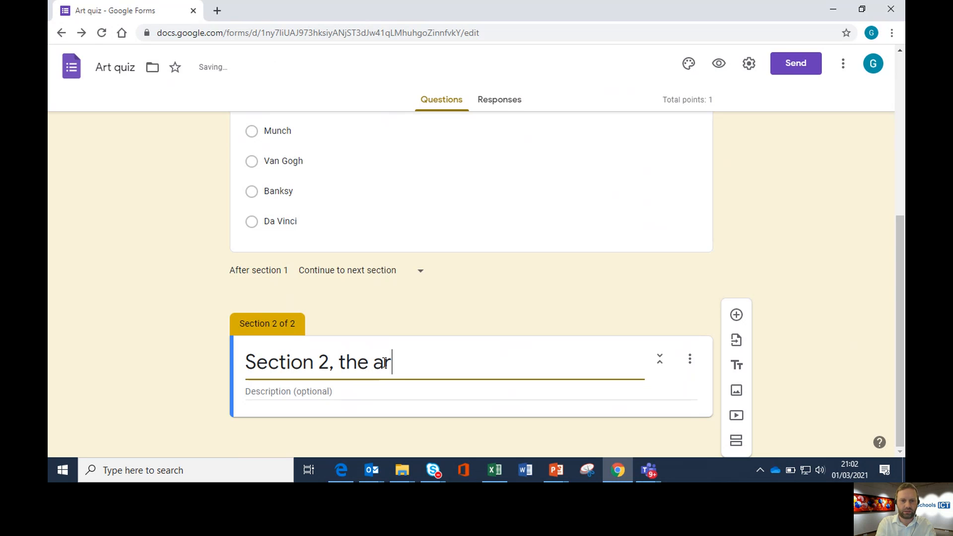
- Give the second section the description "Use the picture to answer the questions"
{"action": "left_click", "coordinate": [316, 391]}
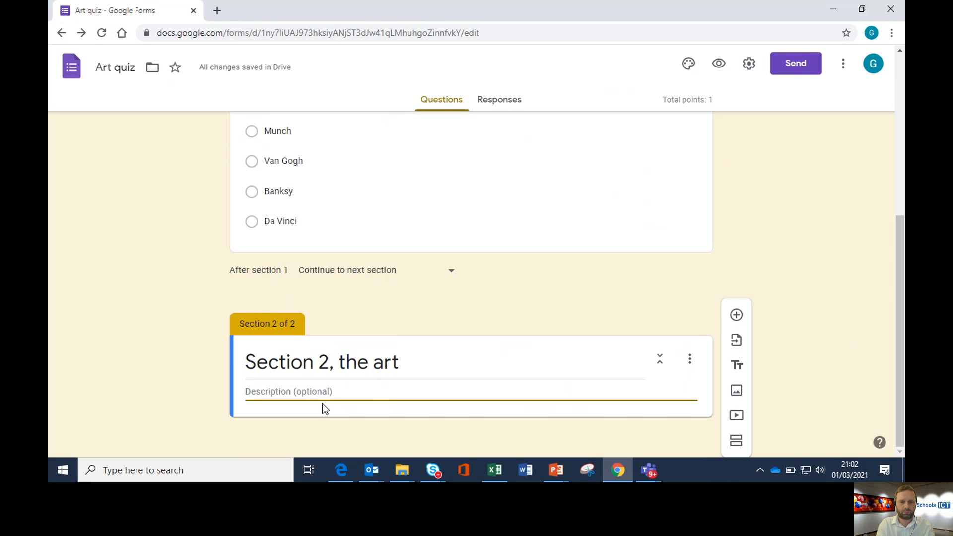
{"action": "type", "text": "Use the picture to an"}
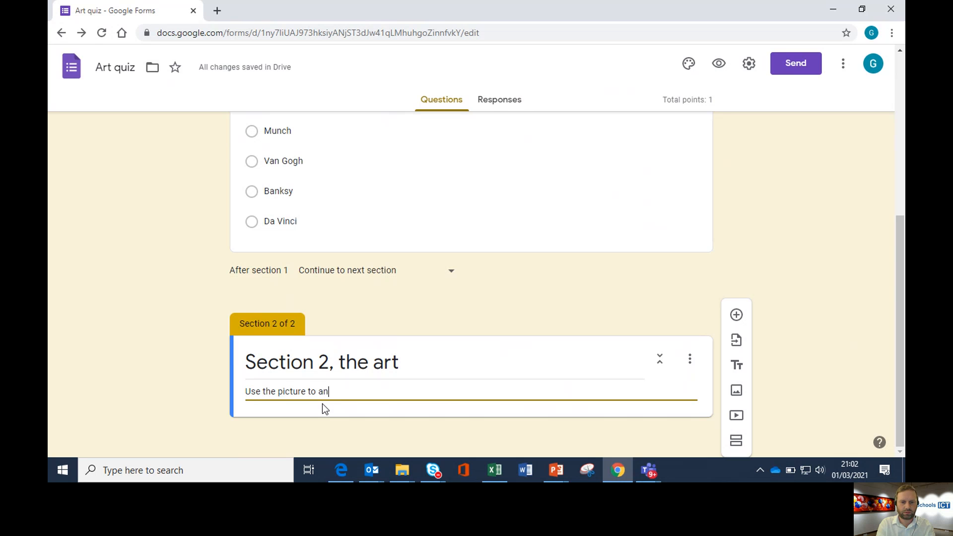
{"action": "type", "text": "swer the questions"}
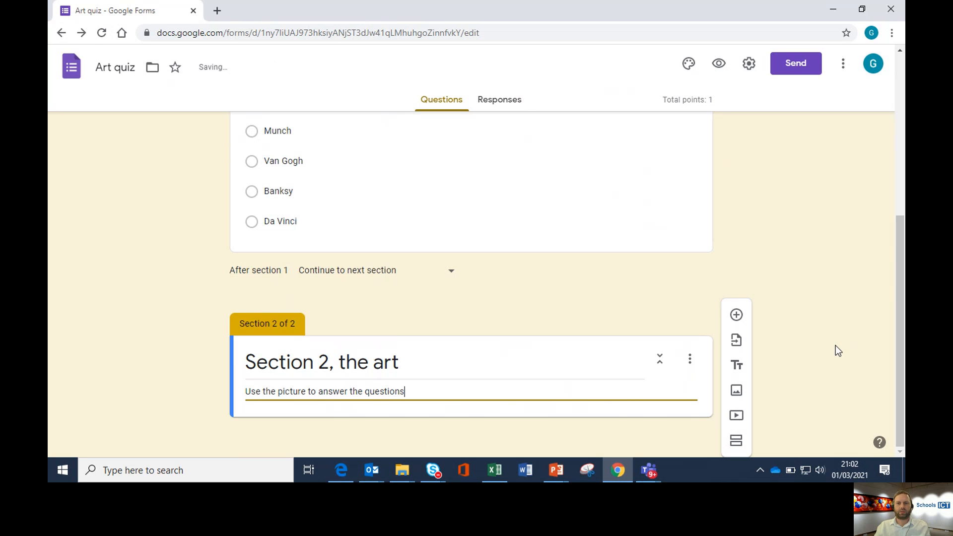
{"action": "left_click", "coordinate": [702, 384]}
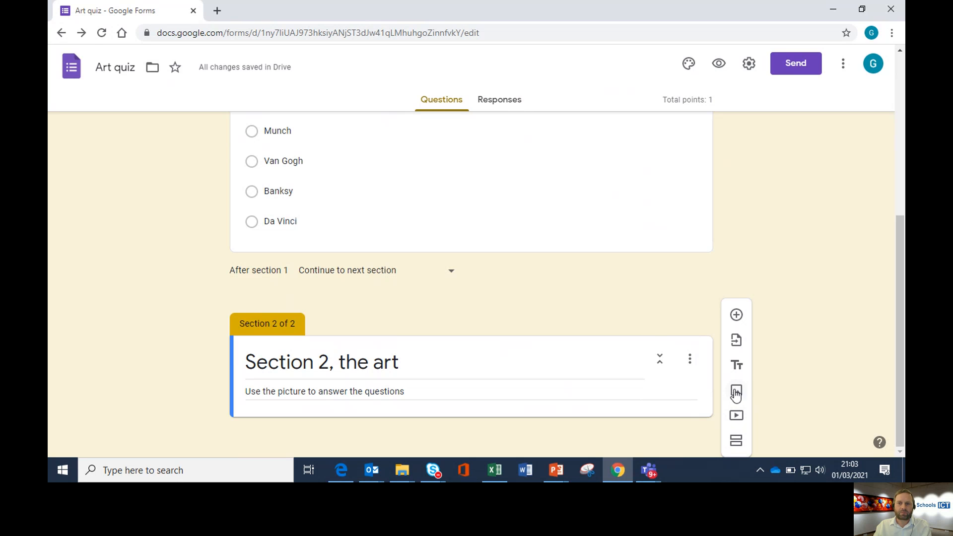
- Add a Checkboxes question to section 2 reading "Which two artists lived at roughly the same time?"
{"action": "left_click", "coordinate": [737, 317]}
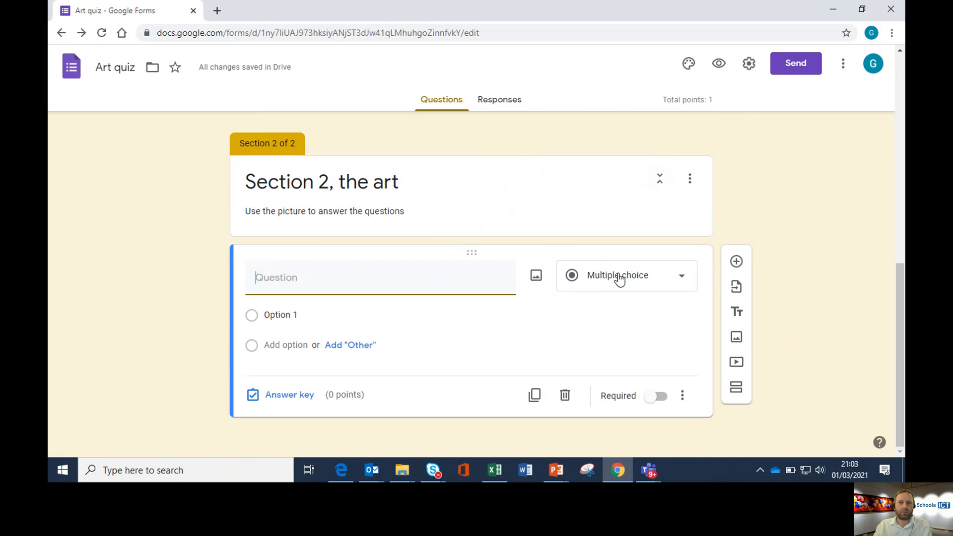
{"action": "left_click", "coordinate": [619, 278]}
{"action": "left_click", "coordinate": [616, 180]}
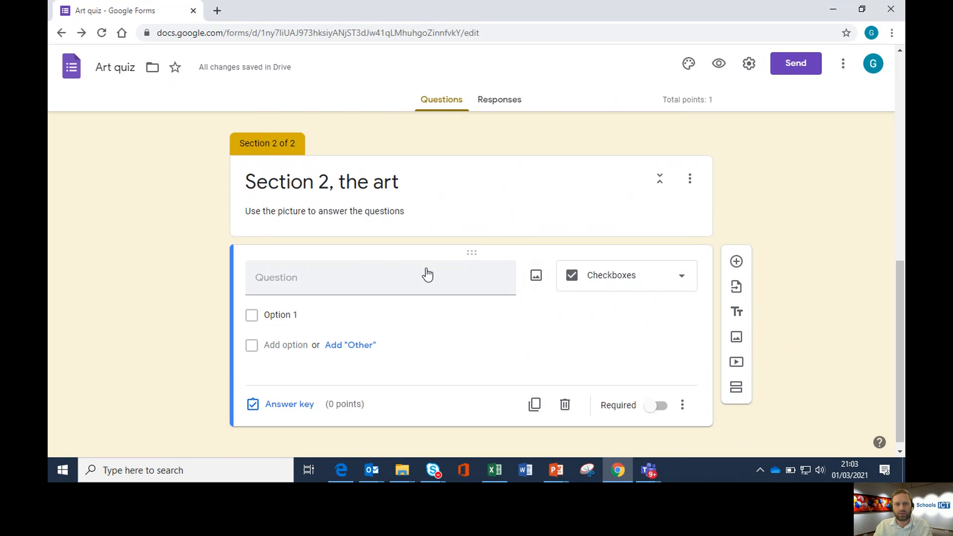
{"action": "left_click", "coordinate": [329, 285]}
{"action": "type", "text": "Which two artists lived"}
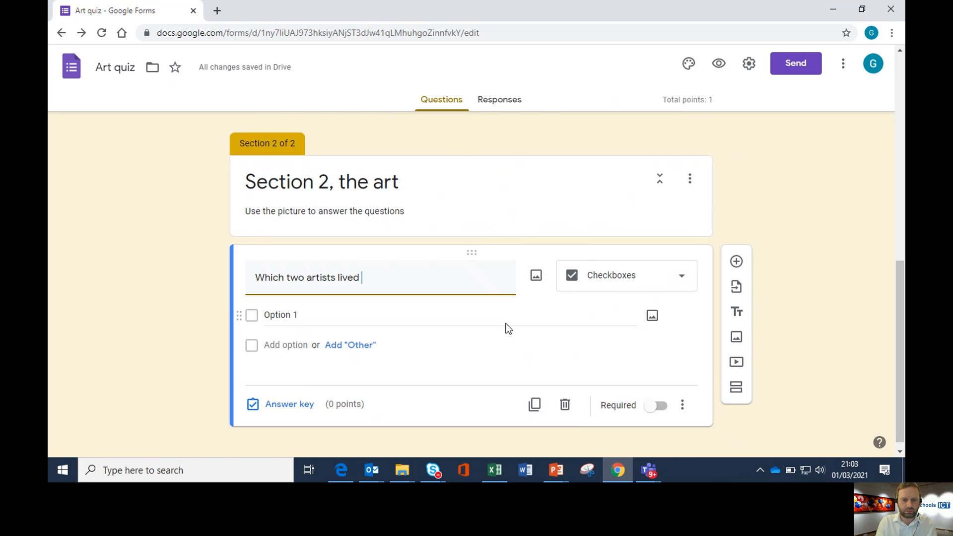
{"action": "type", "text": " at roughly the same time?"}
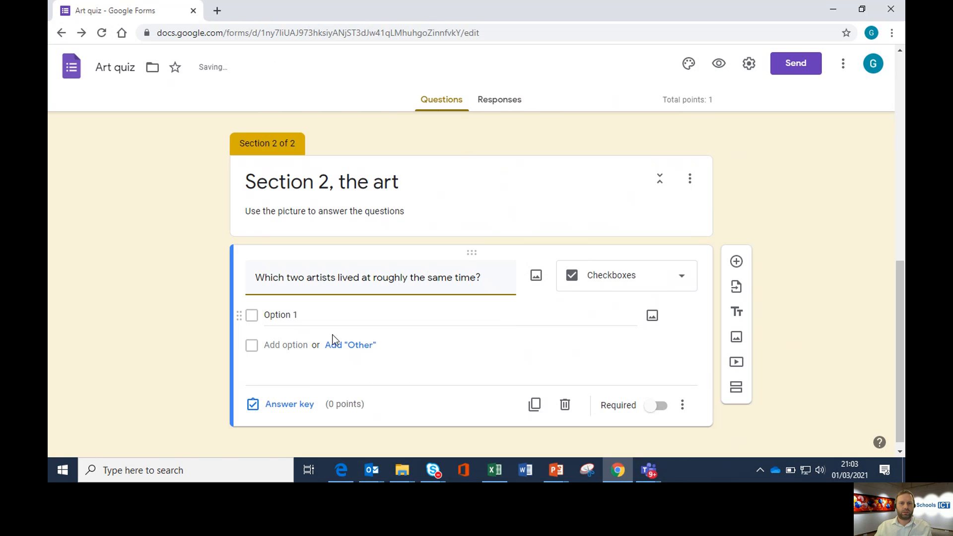
- Fill in the checkbox question's four answer options: Munch, Van Gogh, Banksy and Da Vinci
{"action": "left_click", "coordinate": [319, 314]}
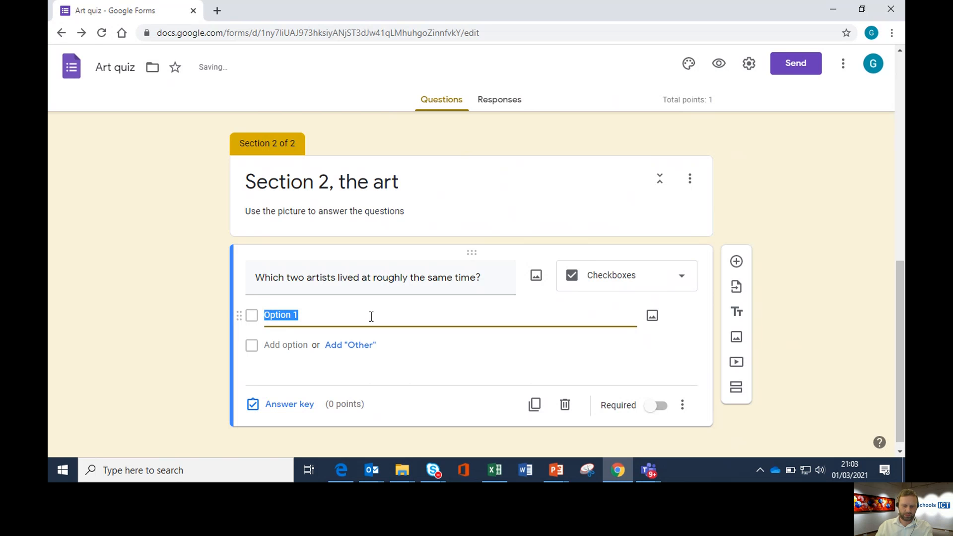
{"action": "type", "text": "Mun"}
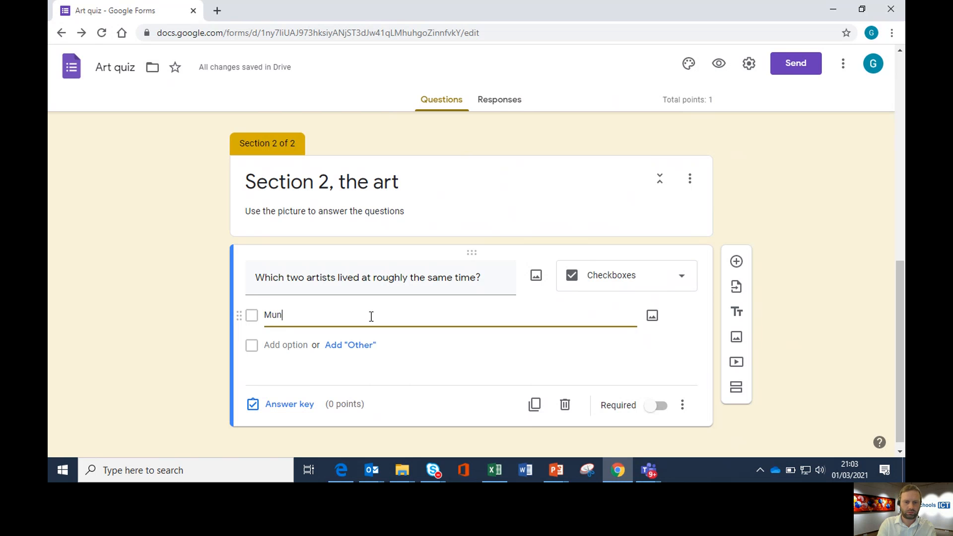
{"action": "type", "text": "ch"}
{"action": "key", "text": "Return"}
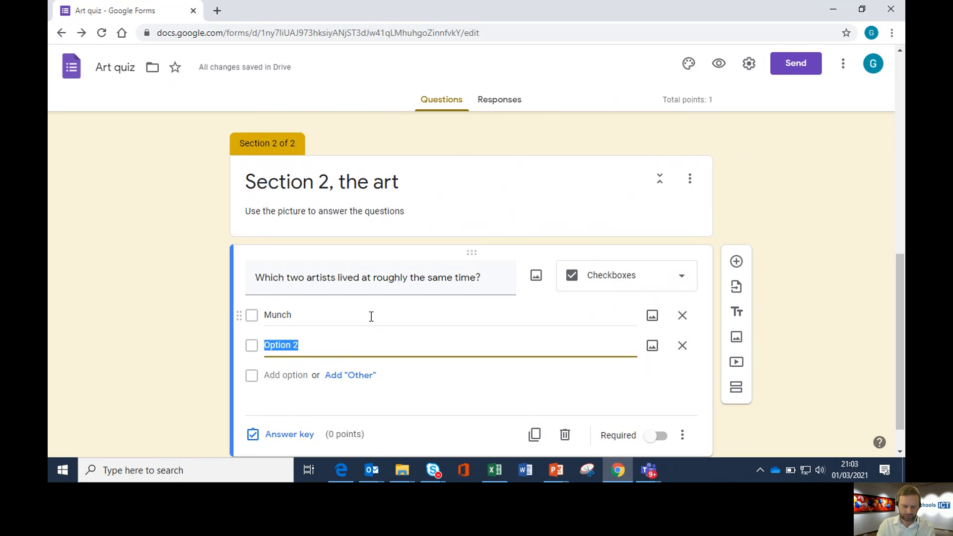
{"action": "type", "text": "Van"}
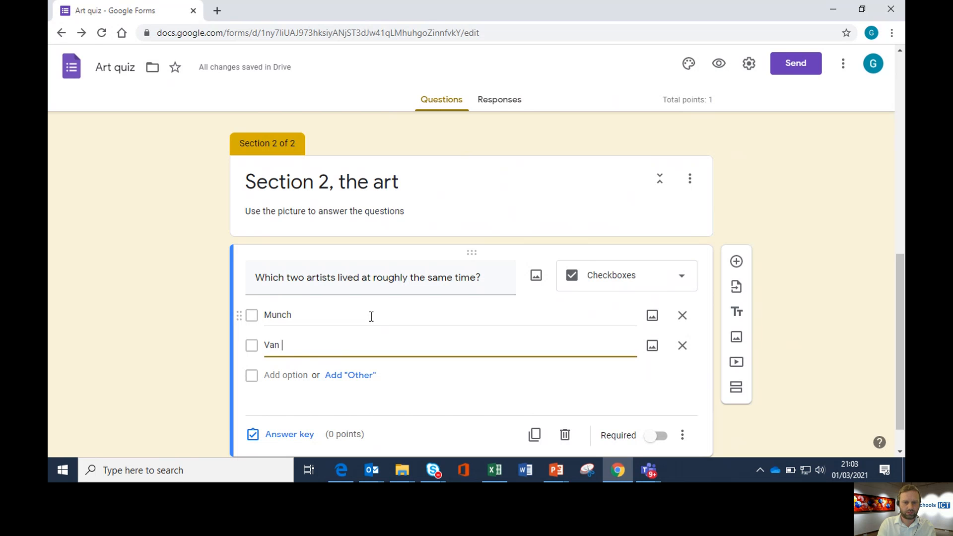
{"action": "type", "text": " Gogh"}
{"action": "key", "text": "Return"}
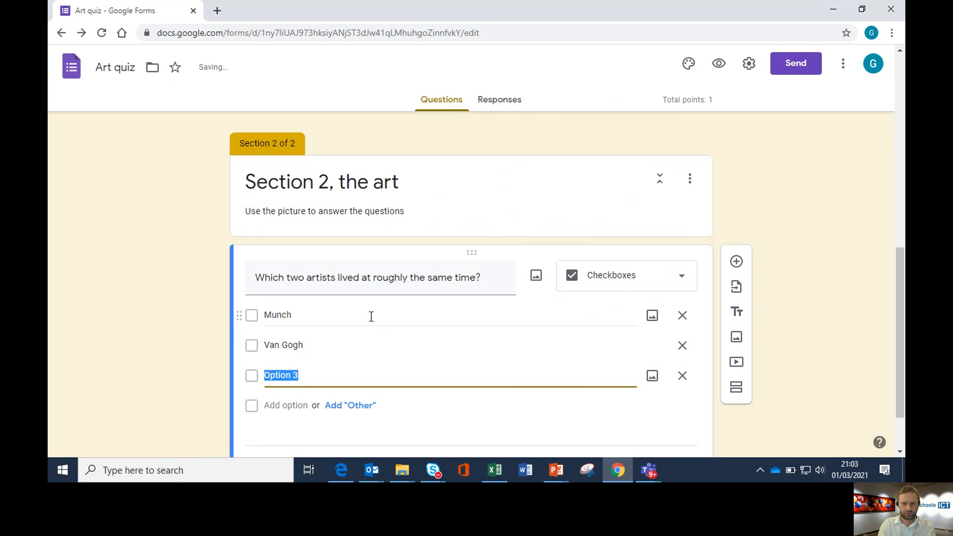
{"action": "type", "text": "Ba"}
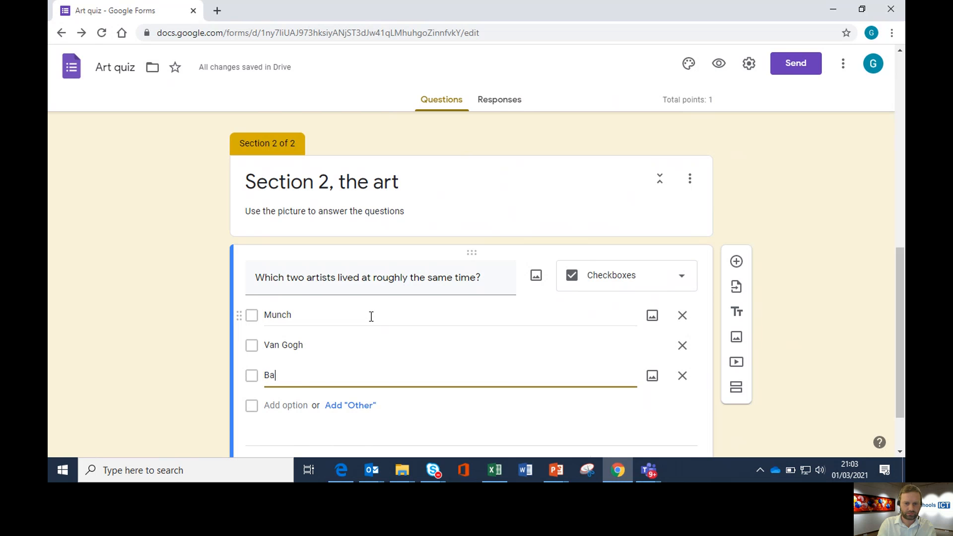
{"action": "type", "text": "nksy"}
{"action": "key", "text": "Return"}
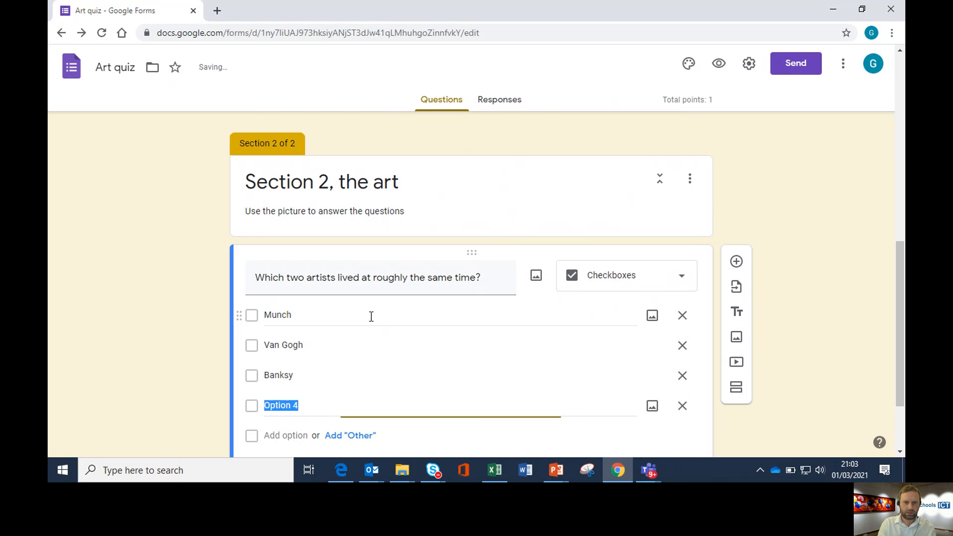
{"action": "type", "text": "Da Vinci"}
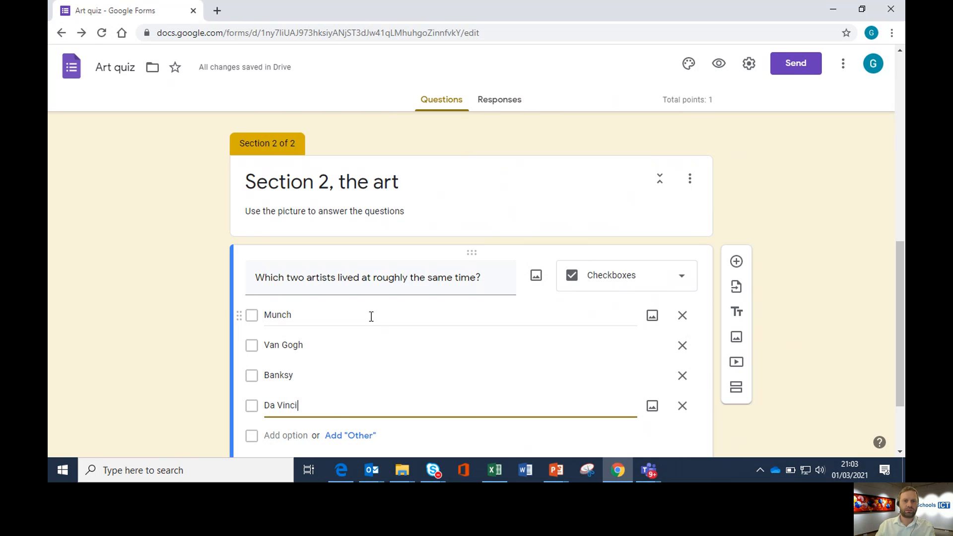
- Set the checkbox question's answer key to Munch and Van Gogh, worth 2 points
{"action": "scroll", "coordinate": [397, 355], "scroll_direction": "down", "scroll_amount": 1}
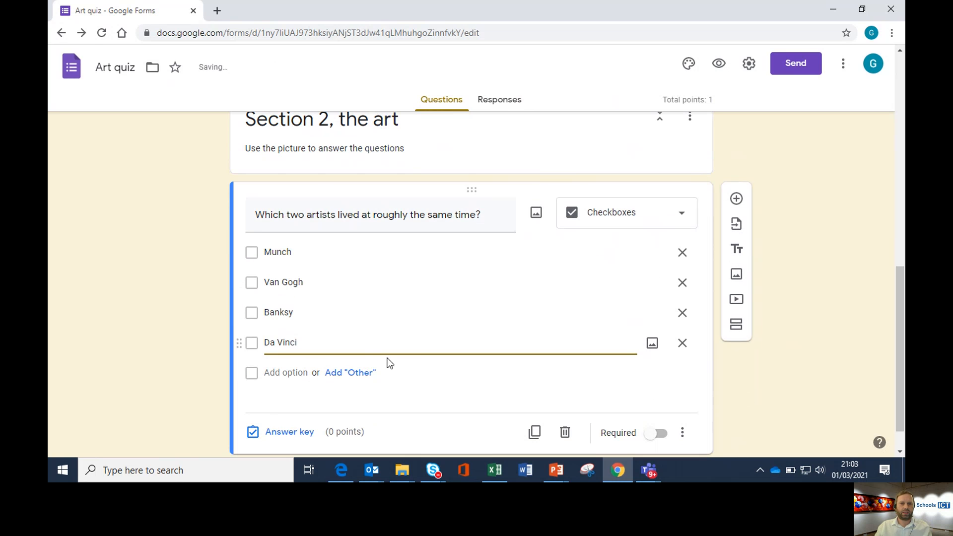
{"action": "left_click", "coordinate": [290, 432]}
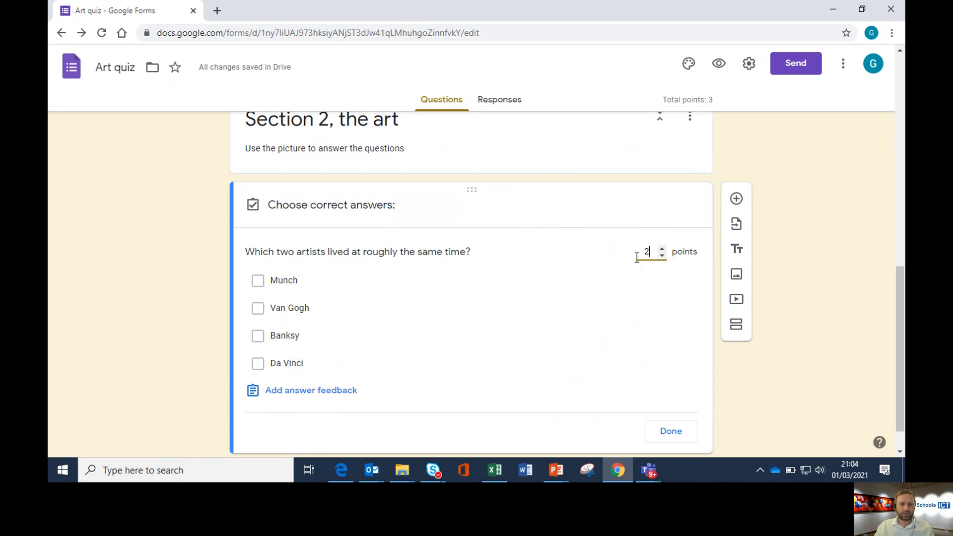
{"action": "left_click", "coordinate": [258, 281]}
{"action": "left_click", "coordinate": [258, 308]}
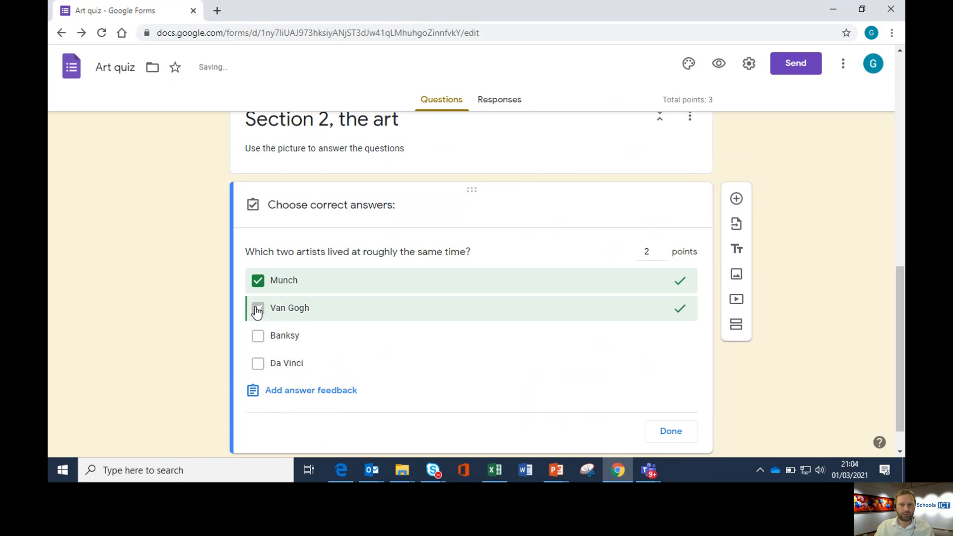
- Add the incorrect-answer feedback "Feedback here" to the checkbox question and finish its answer key
{"action": "scroll", "coordinate": [453, 336], "scroll_direction": "down", "scroll_amount": 2}
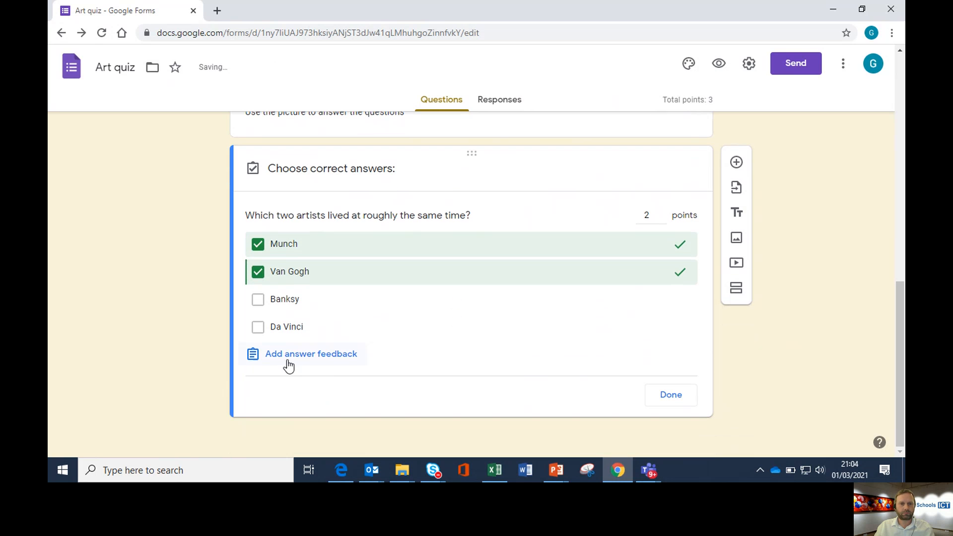
{"action": "left_click", "coordinate": [297, 356]}
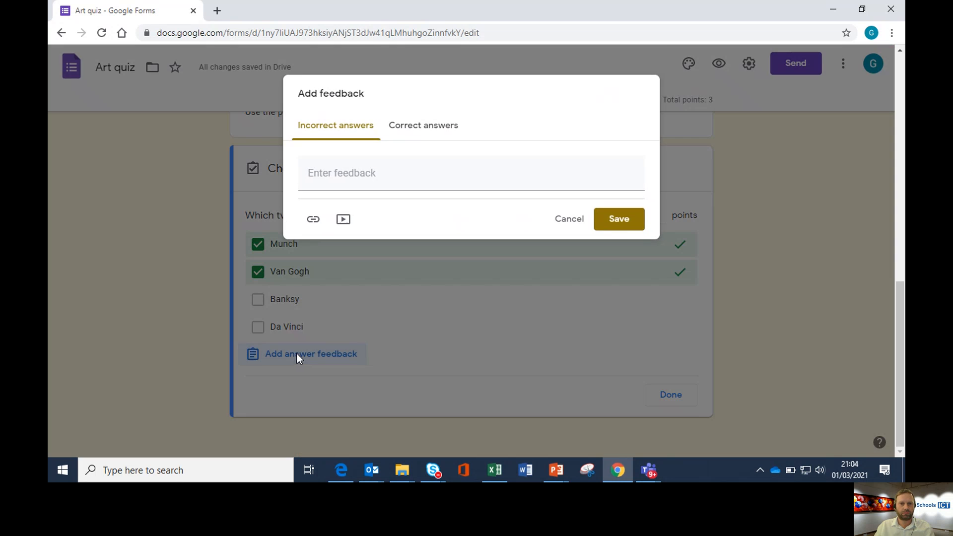
{"action": "left_click", "coordinate": [382, 174]}
{"action": "type", "text": "Feedba"}
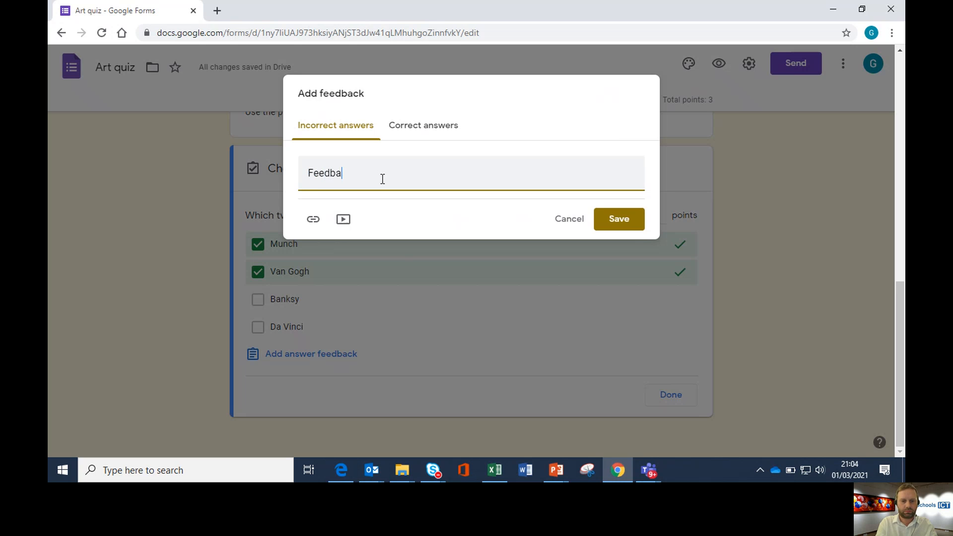
{"action": "type", "text": "ck here"}
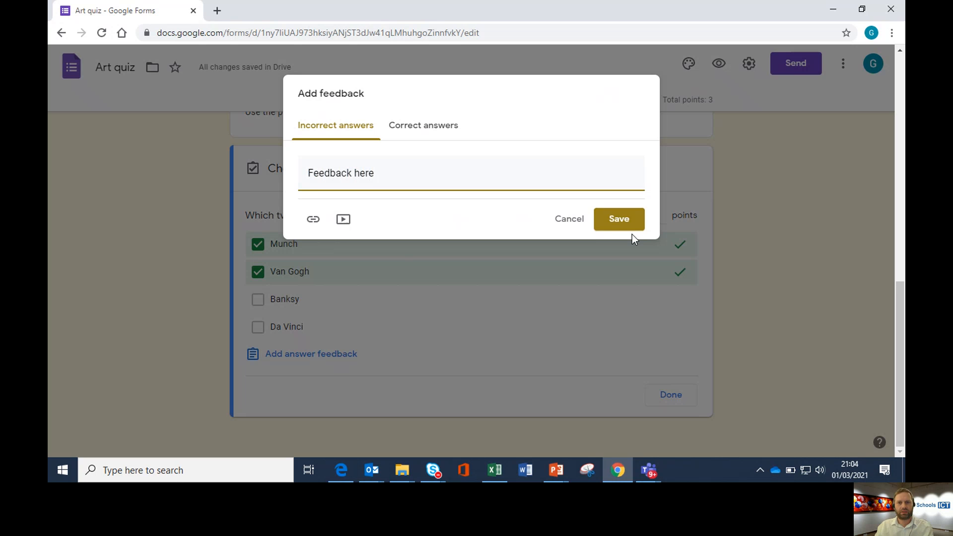
{"action": "left_click", "coordinate": [619, 219]}
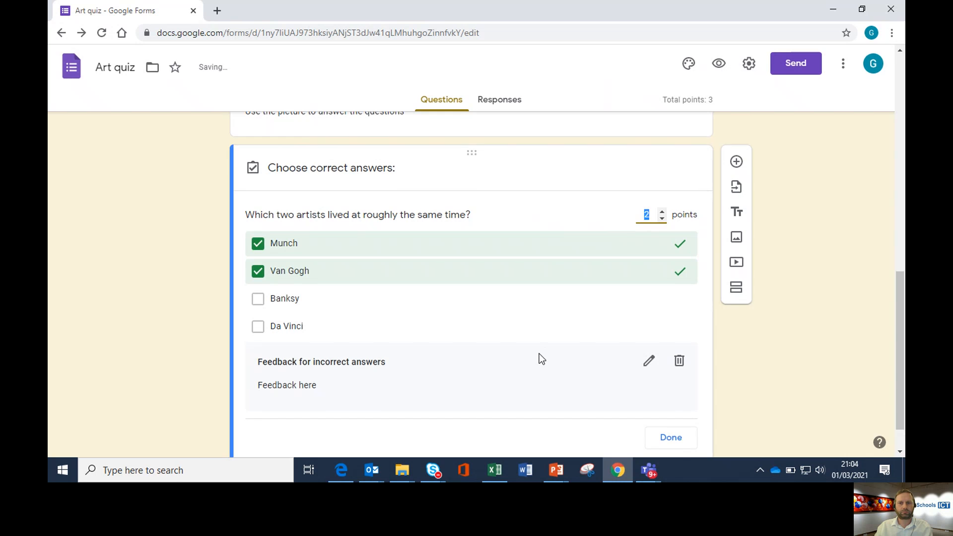
{"action": "left_click", "coordinate": [672, 396]}
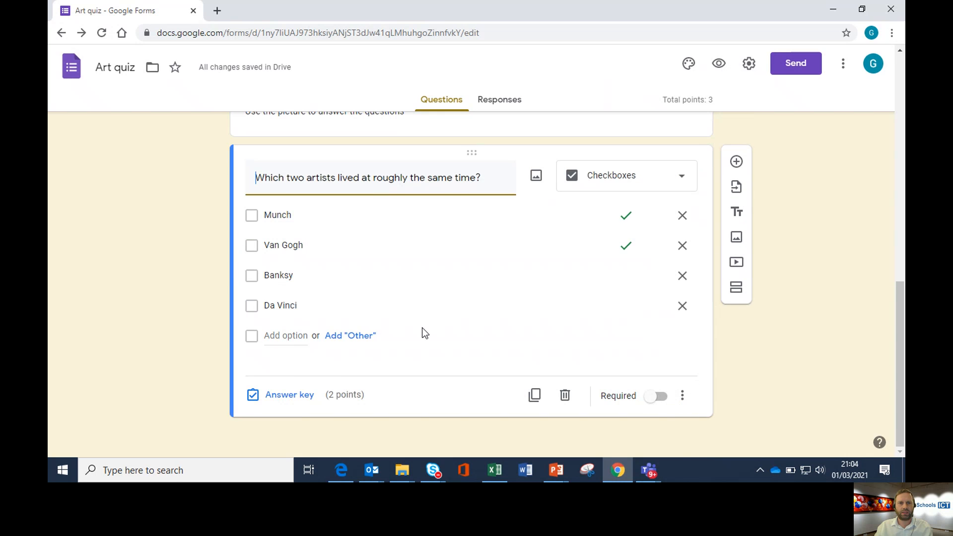
{"action": "scroll", "coordinate": [551, 273], "scroll_direction": "up", "scroll_amount": 3}
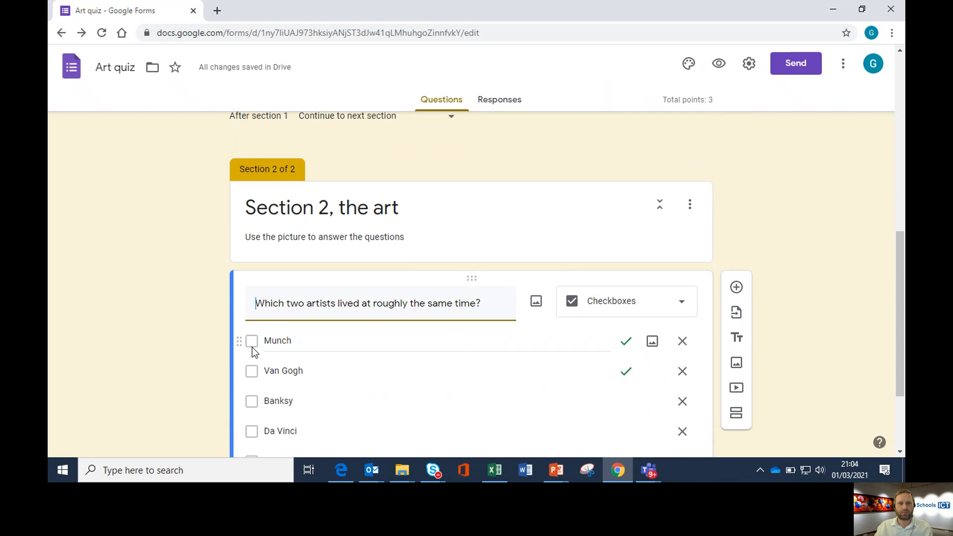
{"action": "scroll", "coordinate": [420, 353], "scroll_direction": "down", "scroll_amount": 1}
{"action": "scroll", "coordinate": [421, 353], "scroll_direction": "down", "scroll_amount": 1}
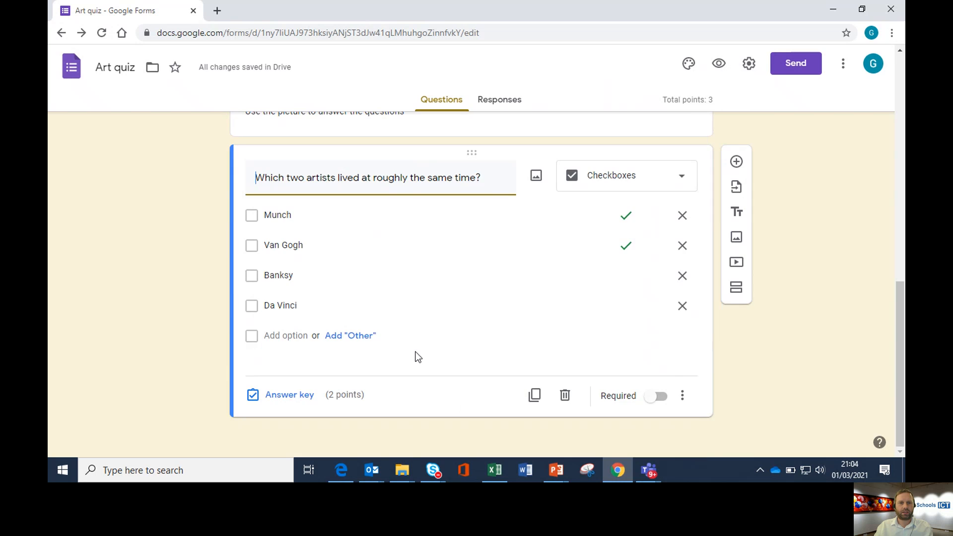
{"action": "scroll", "coordinate": [417, 330], "scroll_direction": "up", "scroll_amount": 7}
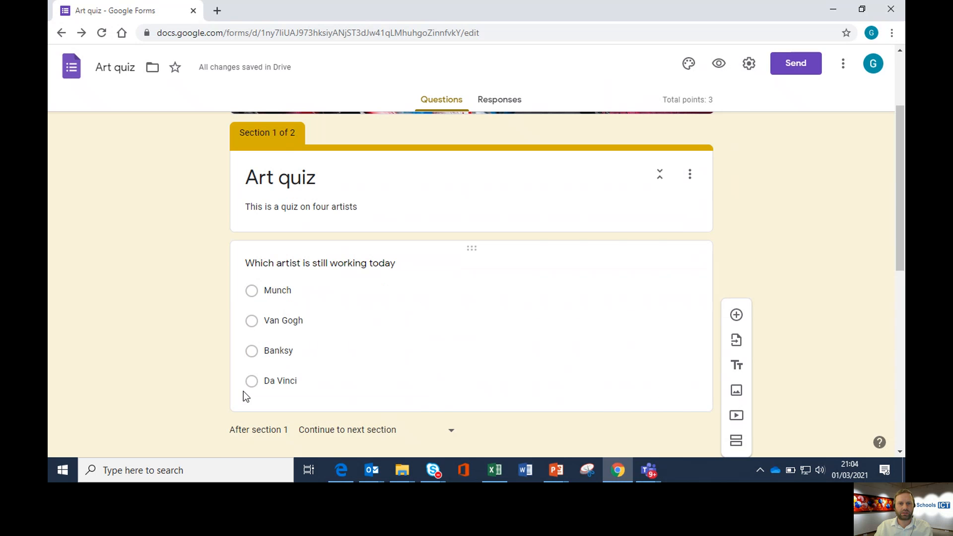
{"action": "scroll", "coordinate": [377, 313], "scroll_direction": "down", "scroll_amount": 6}
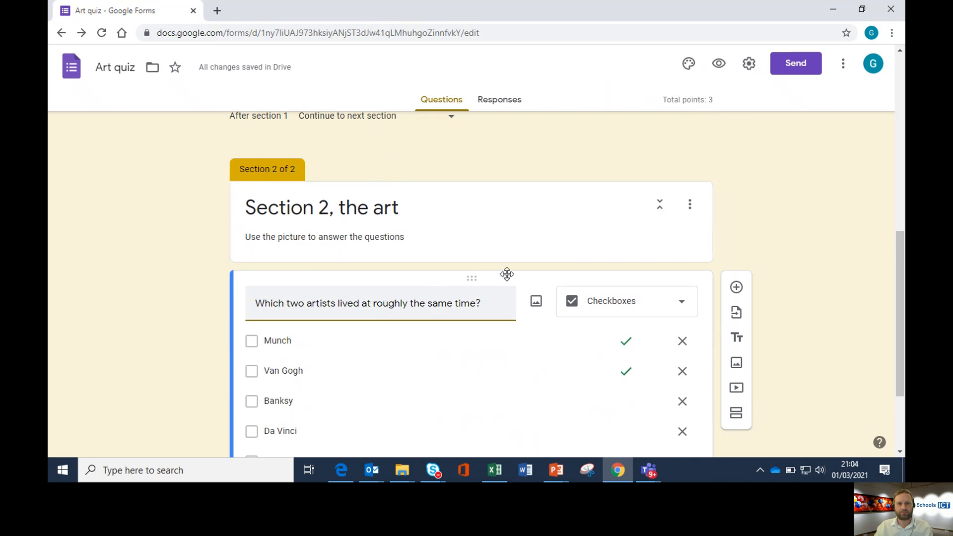
{"action": "scroll", "coordinate": [435, 285], "scroll_direction": "up", "scroll_amount": 5}
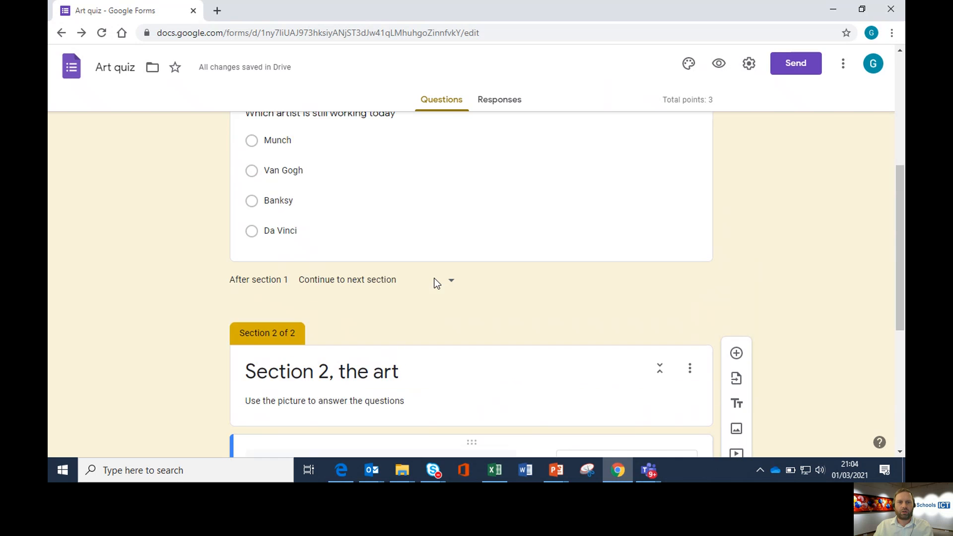
- Add a new question below the artists checkbox question in section 2 and make it a Drop-down question
{"action": "scroll", "coordinate": [435, 281], "scroll_direction": "up", "scroll_amount": 1}
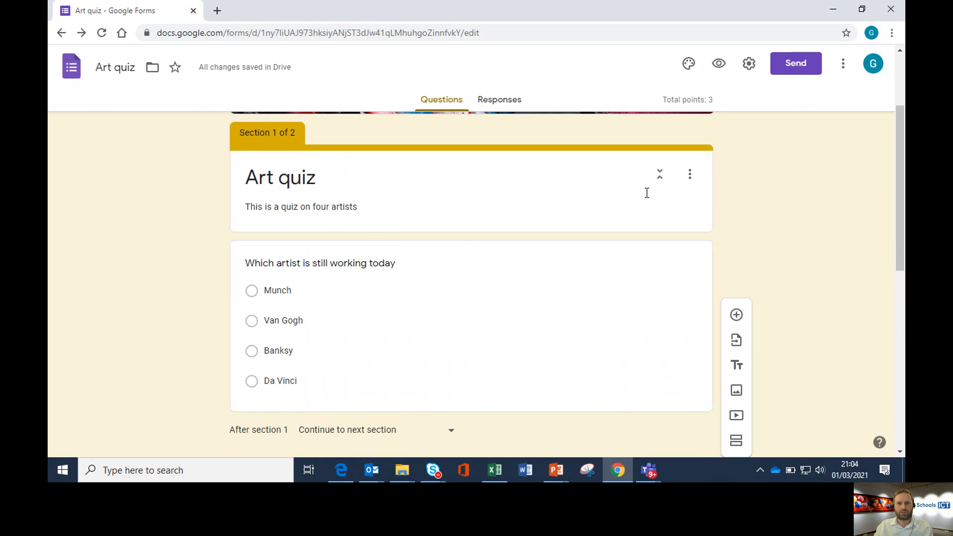
{"action": "scroll", "coordinate": [554, 322], "scroll_direction": "down", "scroll_amount": 6}
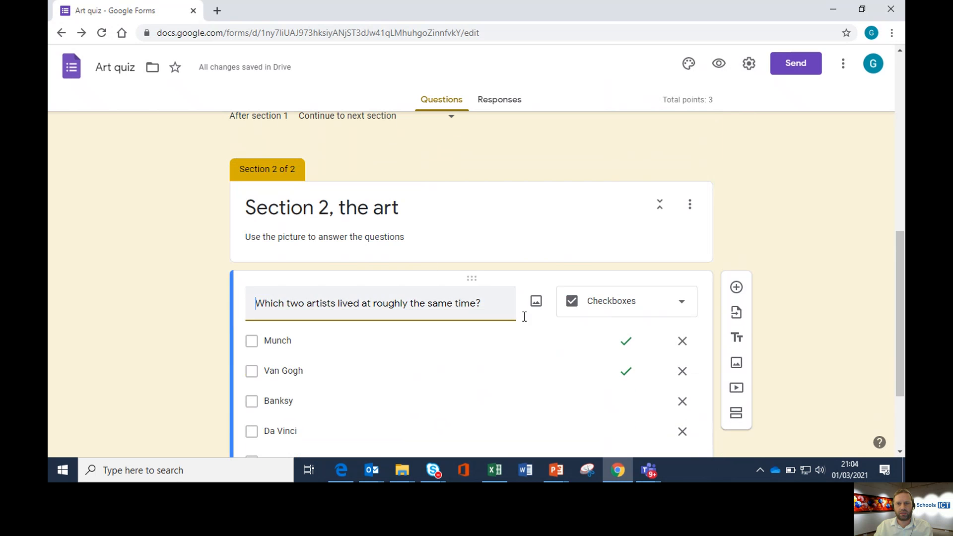
{"action": "scroll", "coordinate": [524, 316], "scroll_direction": "down", "scroll_amount": 2}
{"action": "left_click", "coordinate": [737, 161]}
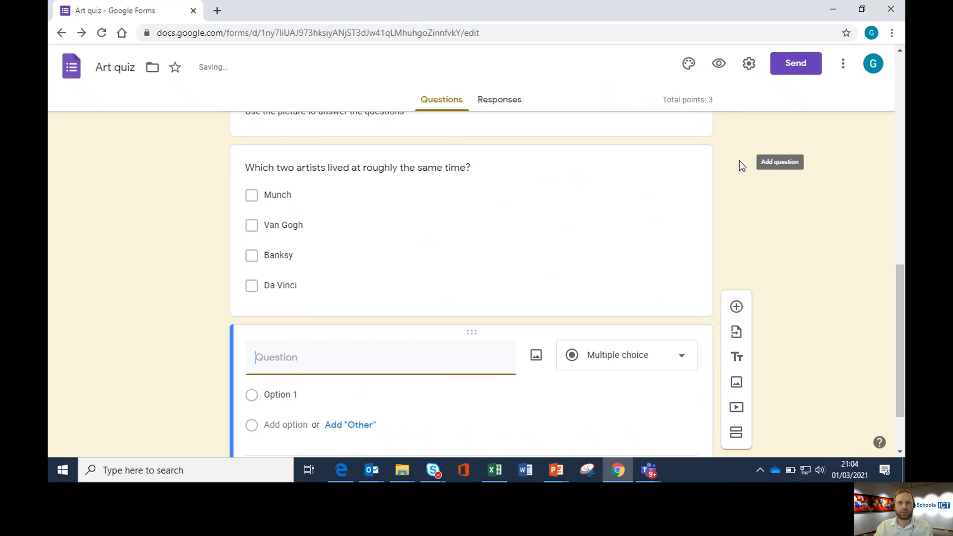
{"action": "left_click", "coordinate": [634, 282]}
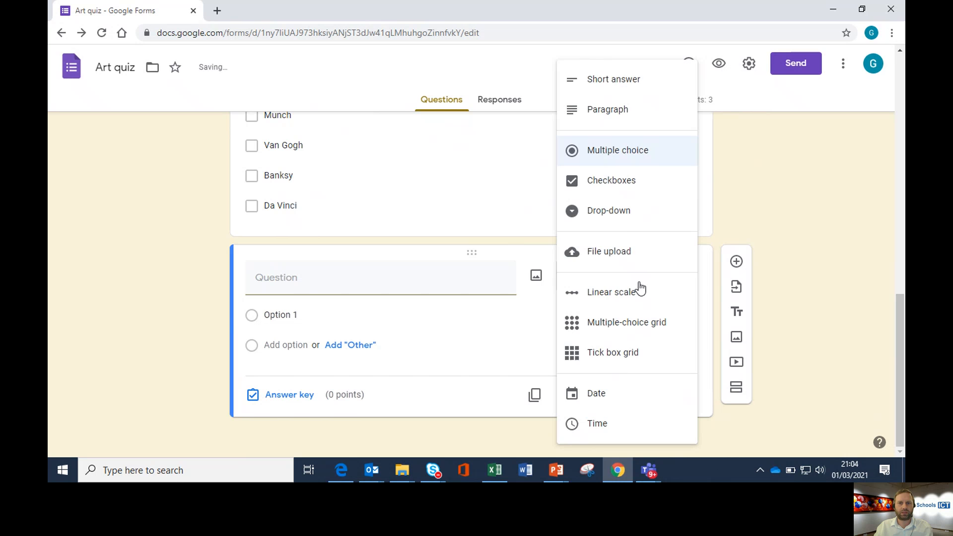
{"action": "left_click", "coordinate": [618, 219]}
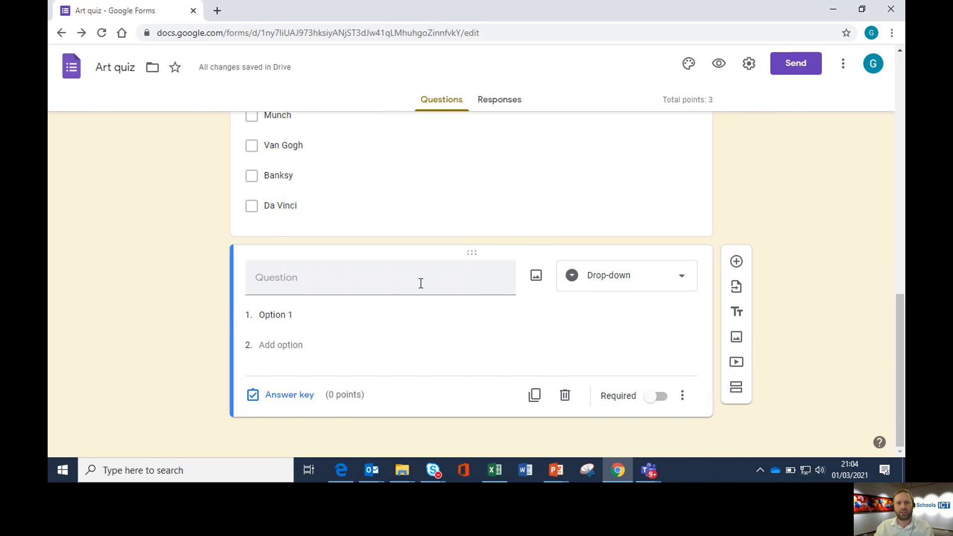
- Duplicate the "Which two artists lived at roughly the same time?" question and change the copy to a Drop-down question
{"action": "left_click", "coordinate": [351, 196]}
{"action": "left_click", "coordinate": [298, 272]}
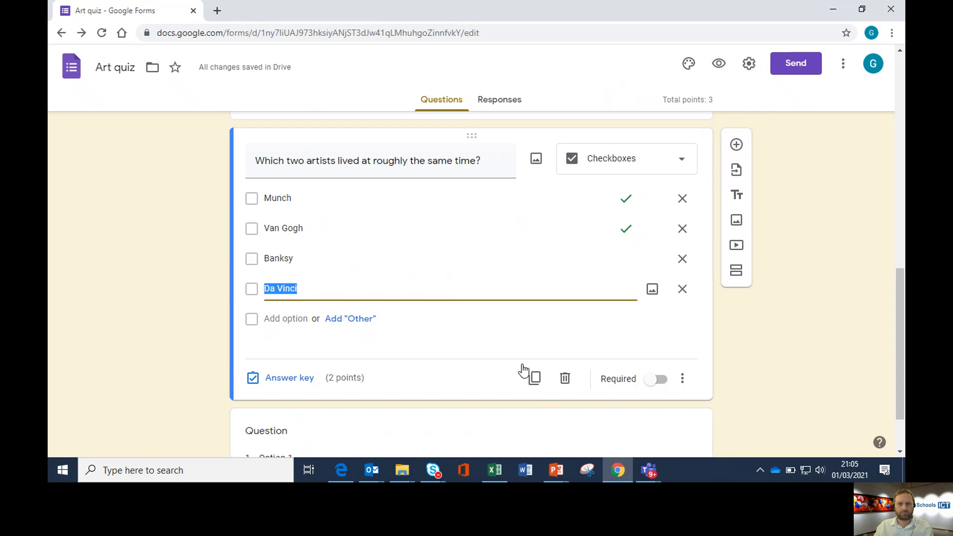
{"action": "scroll", "coordinate": [529, 370], "scroll_direction": "down", "scroll_amount": 1}
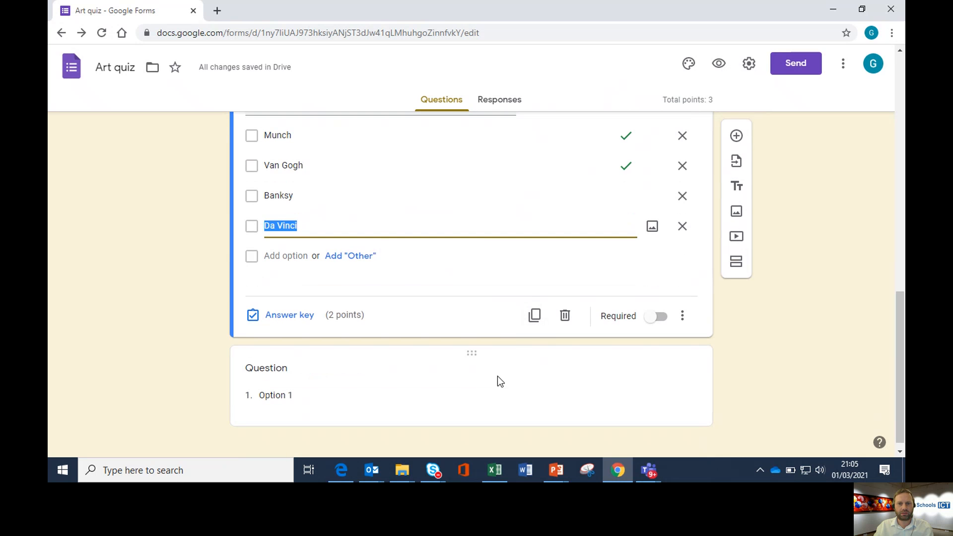
{"action": "left_click", "coordinate": [533, 326]}
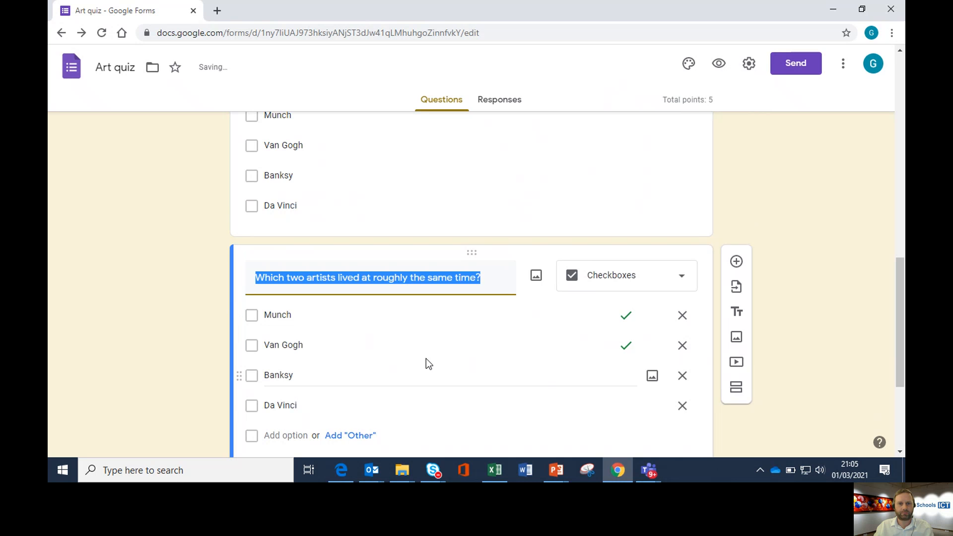
{"action": "scroll", "coordinate": [442, 326], "scroll_direction": "up", "scroll_amount": 4}
{"action": "scroll", "coordinate": [401, 305], "scroll_direction": "down", "scroll_amount": 7}
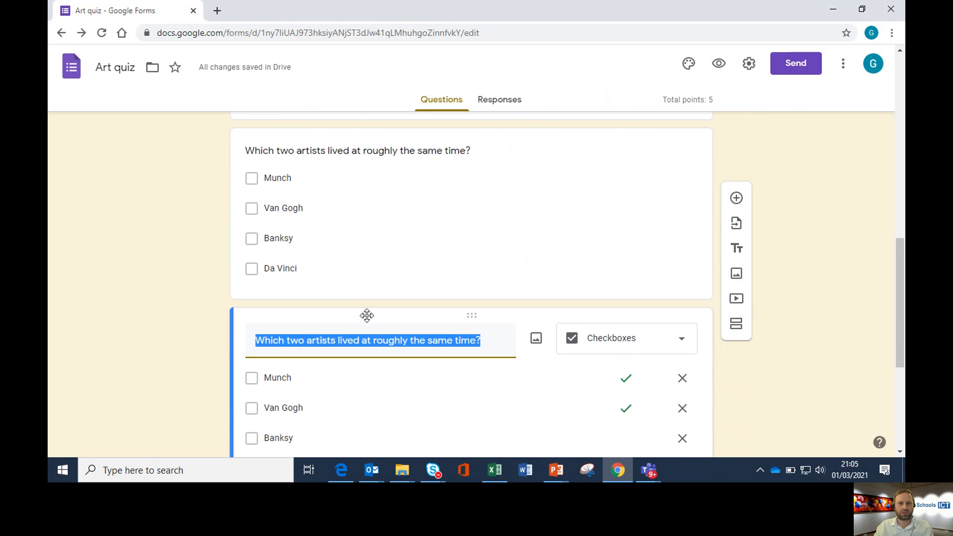
{"action": "left_click", "coordinate": [674, 152]}
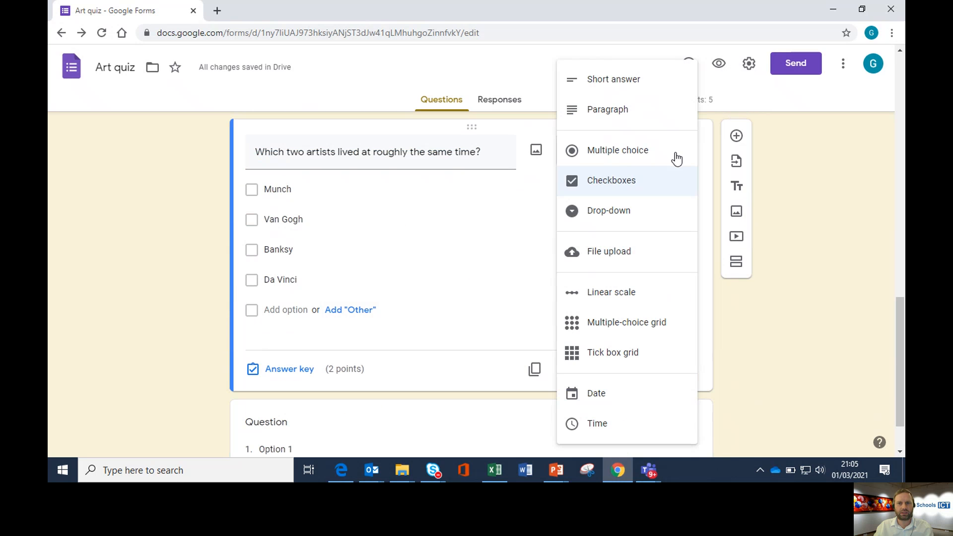
{"action": "left_click", "coordinate": [608, 210]}
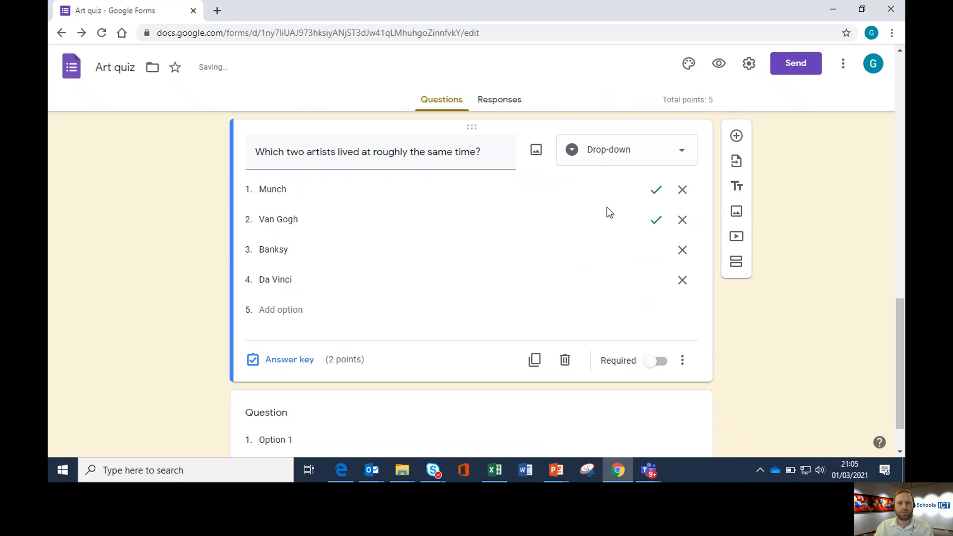
- Change the duplicated question's answer key to Van Gogh only, worth 1 point
{"action": "left_click", "coordinate": [301, 363]}
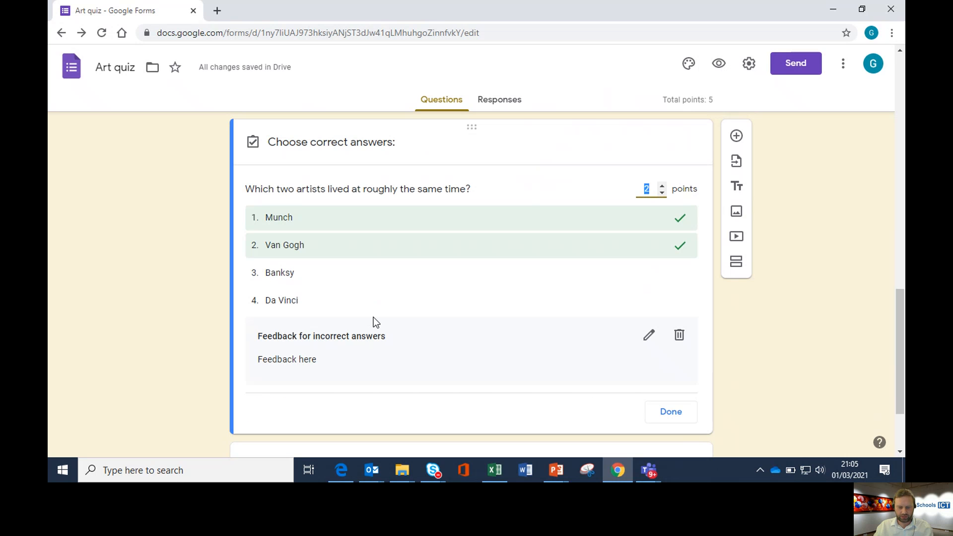
{"action": "left_click", "coordinate": [679, 219]}
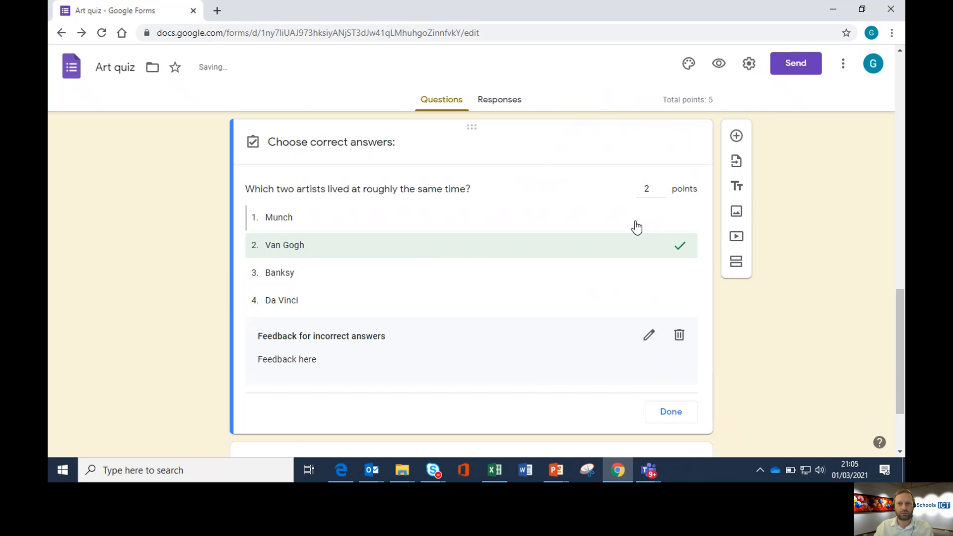
{"action": "left_click", "coordinate": [663, 194]}
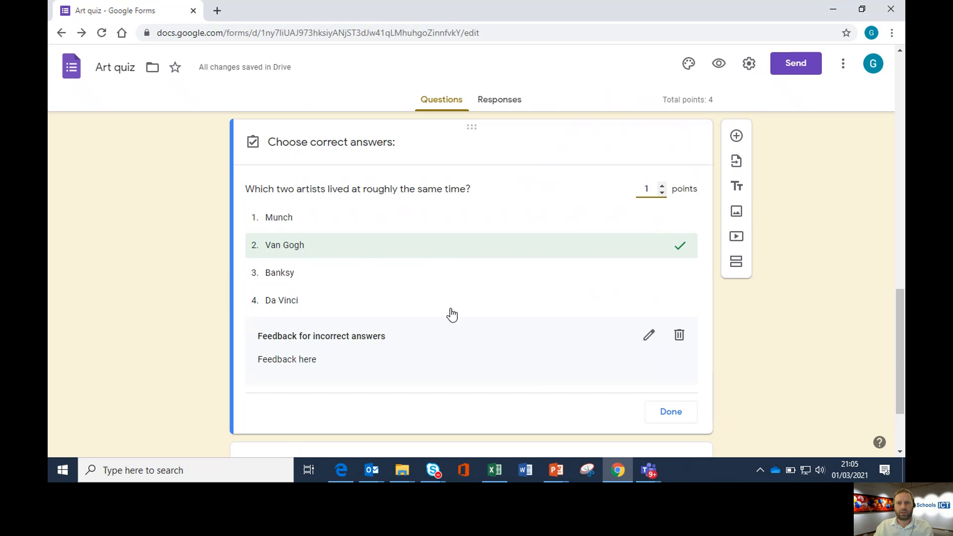
{"action": "left_click", "coordinate": [671, 412]}
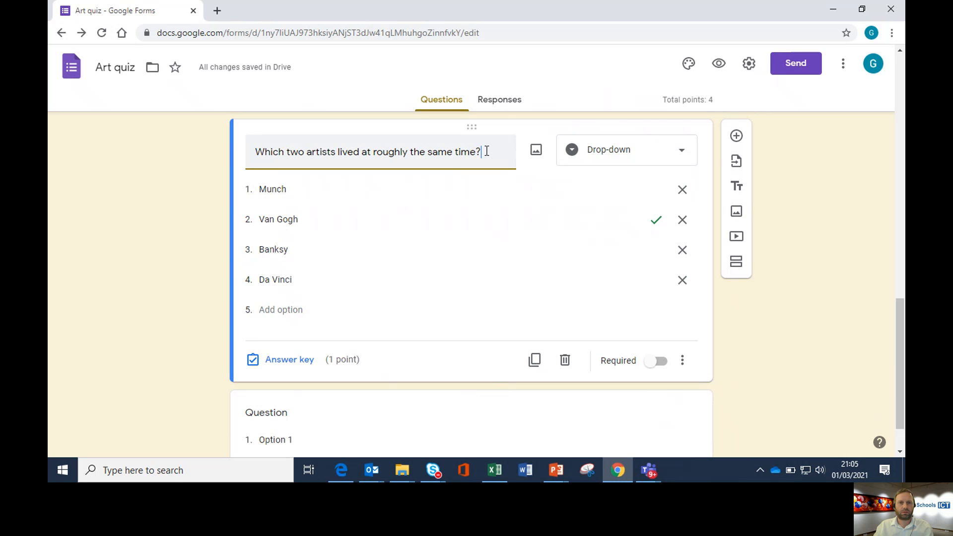
- Replace the duplicated drop-down question's text with "Who painted this?"
{"action": "left_click_drag", "start_coordinate": [487, 151], "coordinate": [234, 152]}
{"action": "type", "text": "Who "}
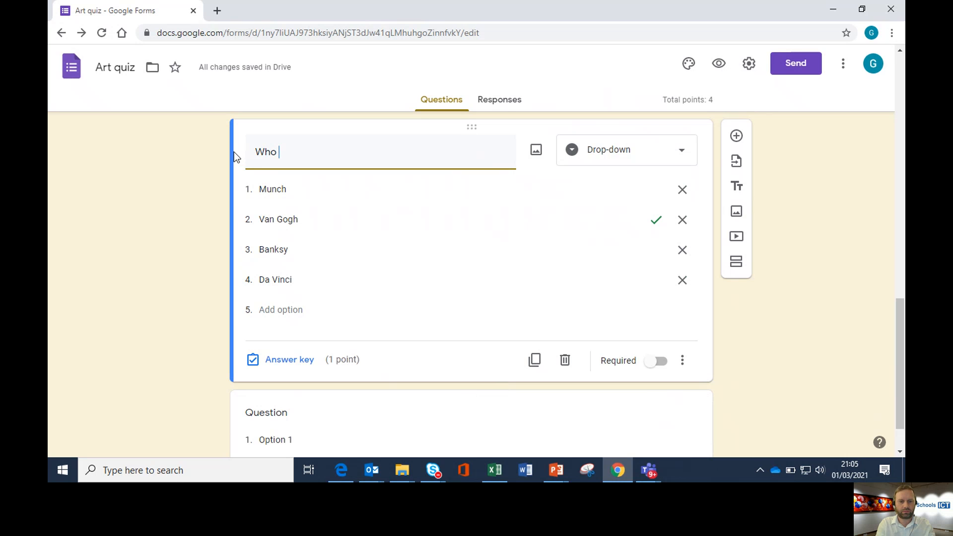
{"action": "type", "text": "painted this"}
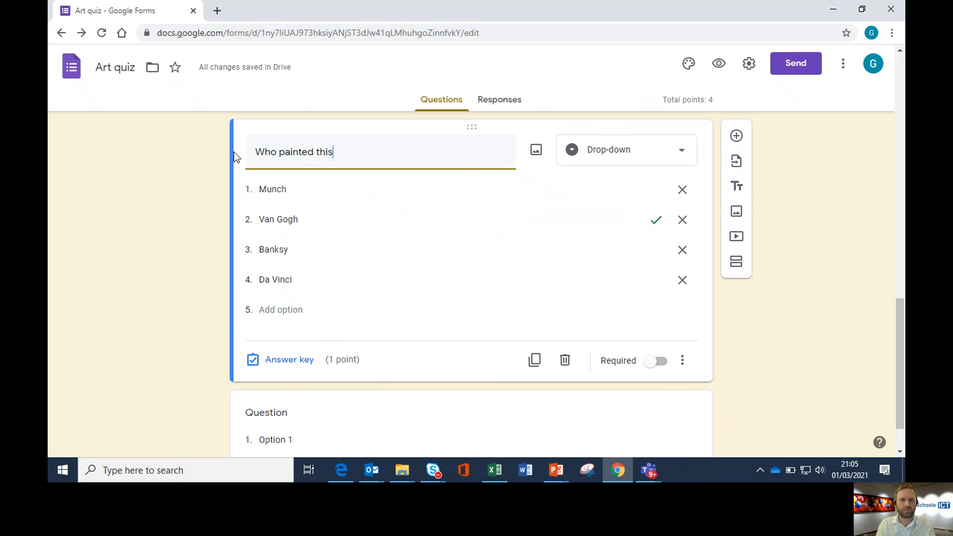
{"action": "type", "text": "?"}
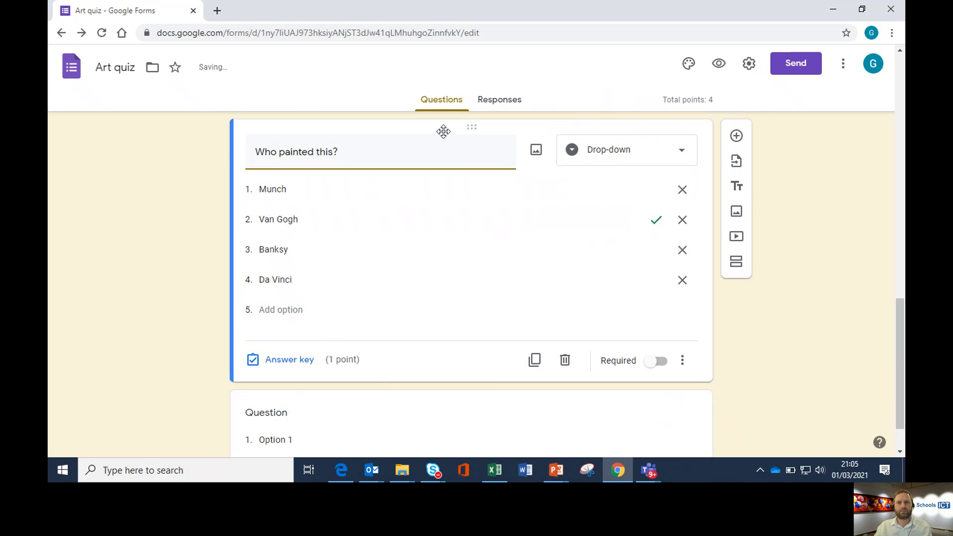
- Insert the sunflowers painting from the Art examples folder in Google Drive into the "Who painted this?" question
{"action": "left_click", "coordinate": [537, 151]}
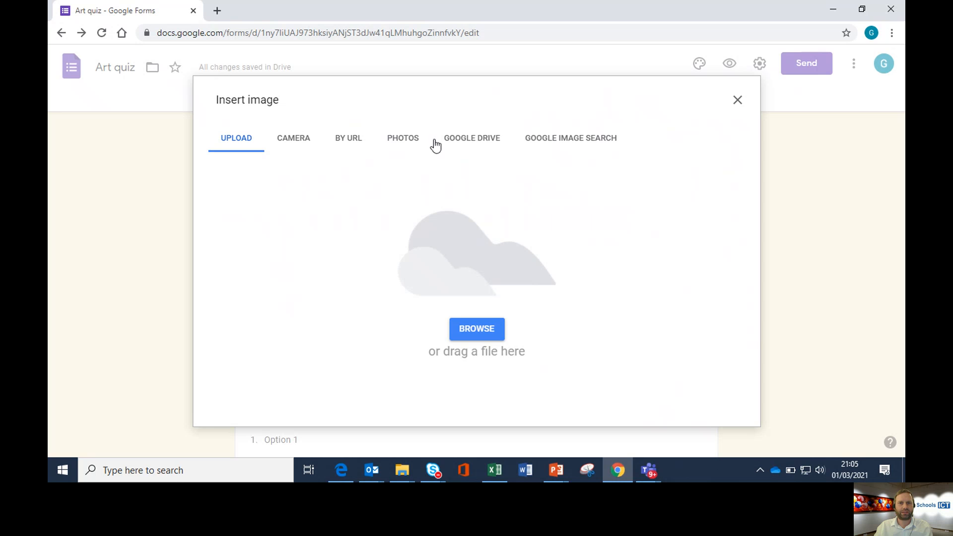
{"action": "left_click", "coordinate": [458, 144]}
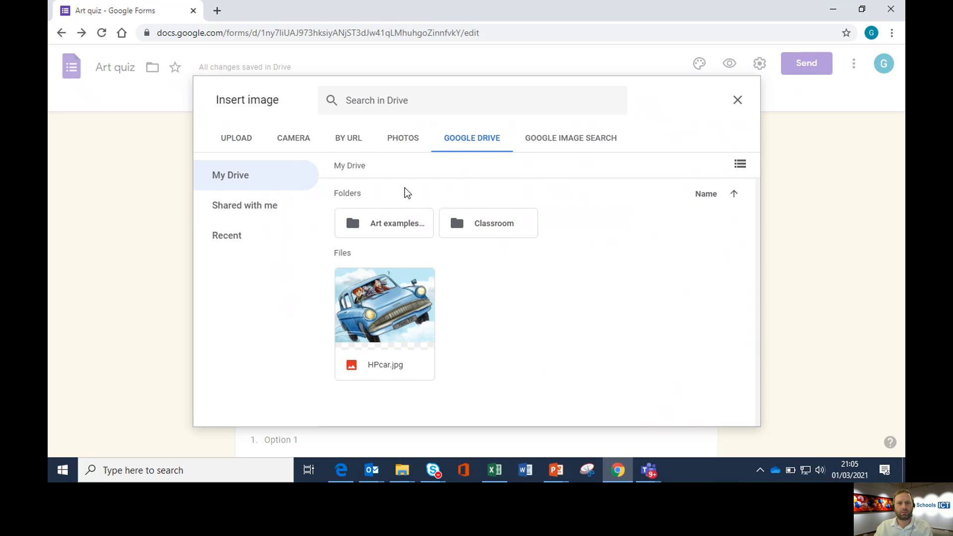
{"action": "left_click", "coordinate": [397, 224]}
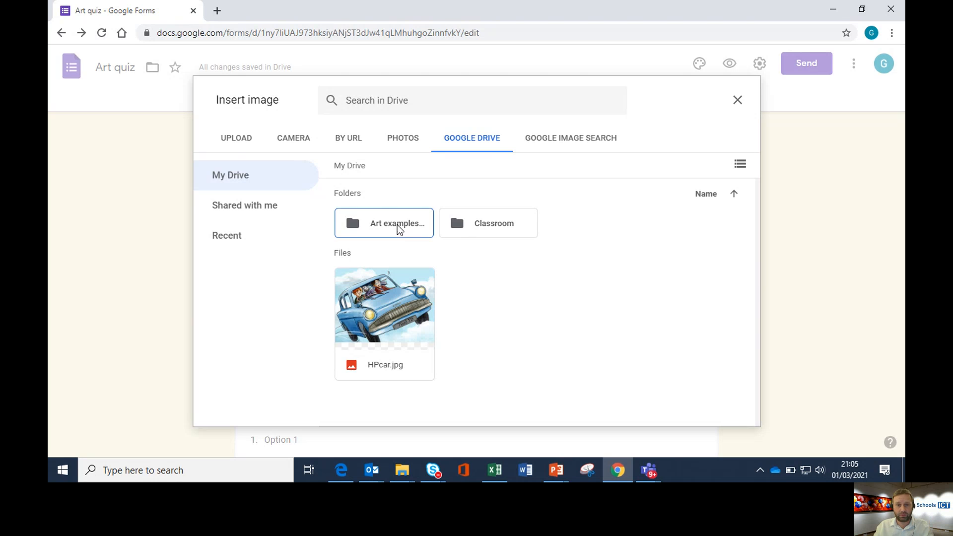
{"action": "double_click", "coordinate": [398, 225]}
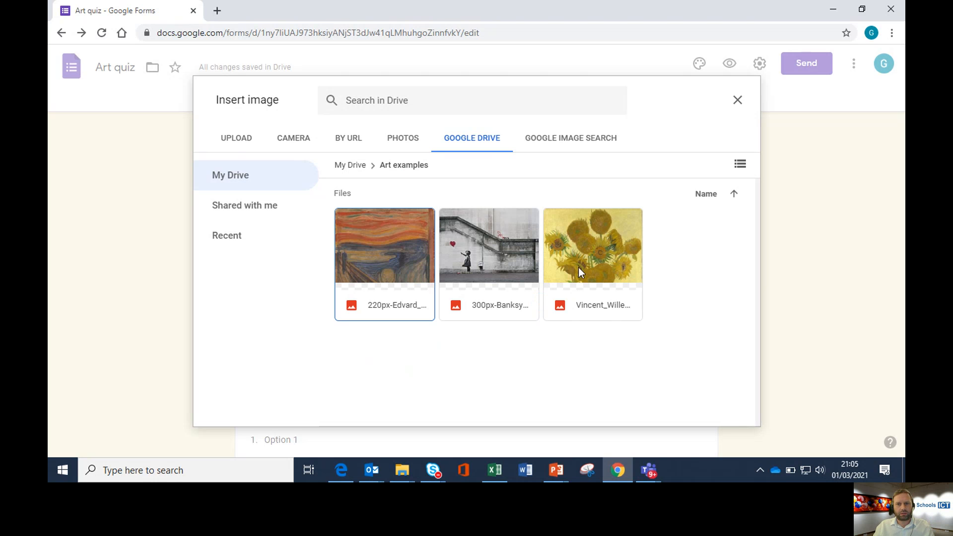
{"action": "left_click", "coordinate": [594, 262]}
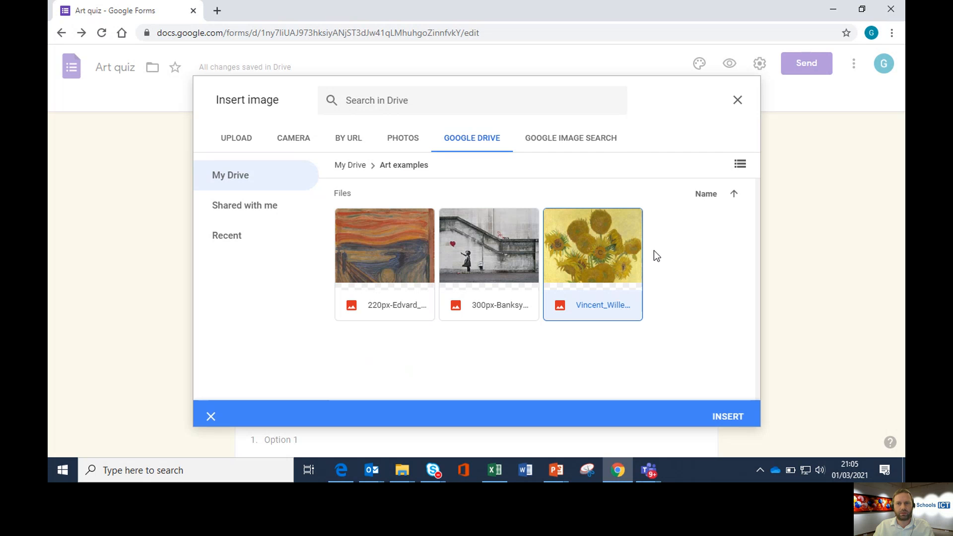
{"action": "left_click", "coordinate": [722, 420]}
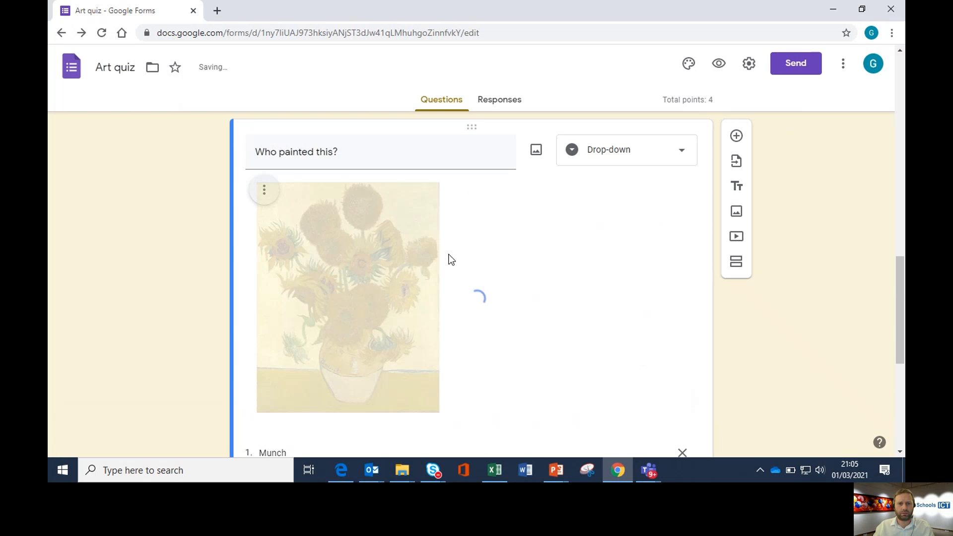
- Change the blank last question to File upload and allow respondents to upload files to Drive
{"action": "scroll", "coordinate": [505, 219], "scroll_direction": "down", "scroll_amount": 6}
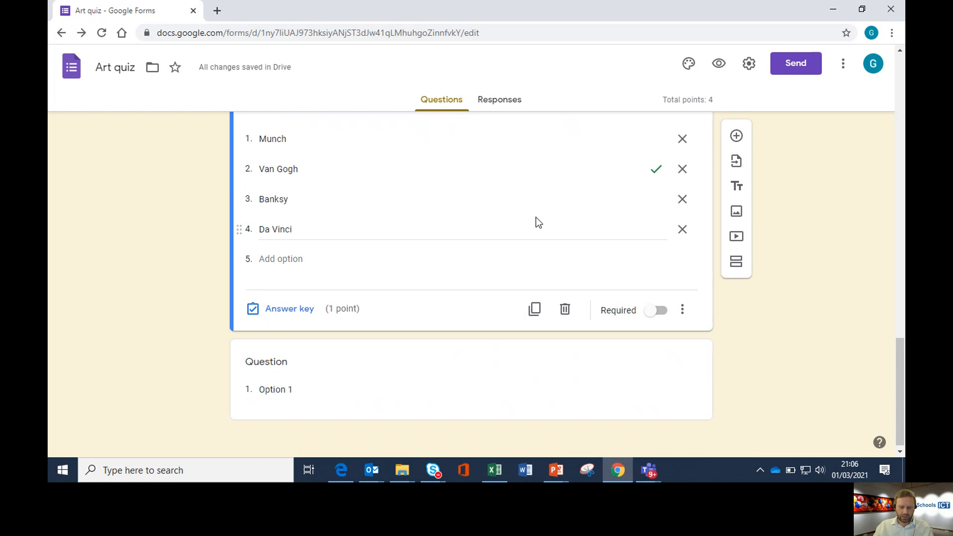
{"action": "left_click", "coordinate": [414, 392]}
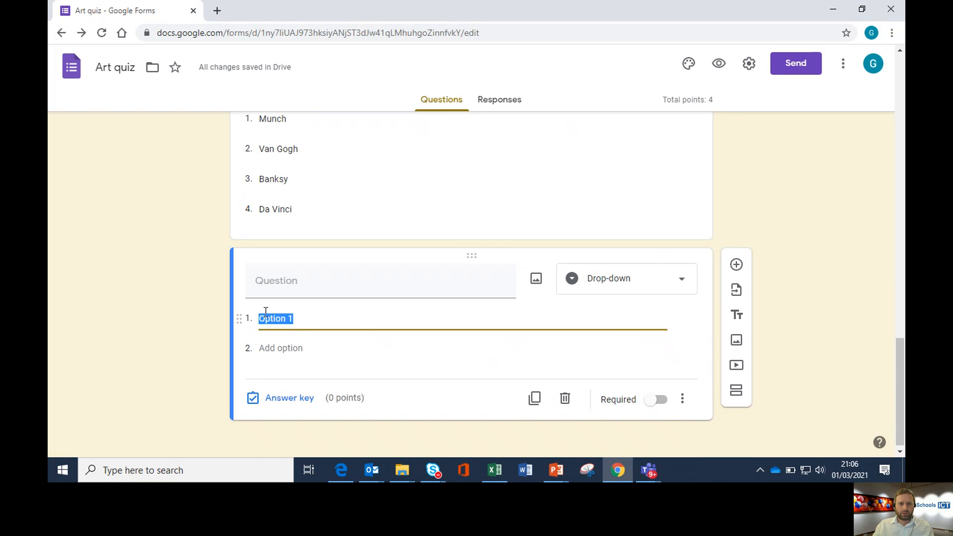
{"action": "left_click", "coordinate": [687, 287]}
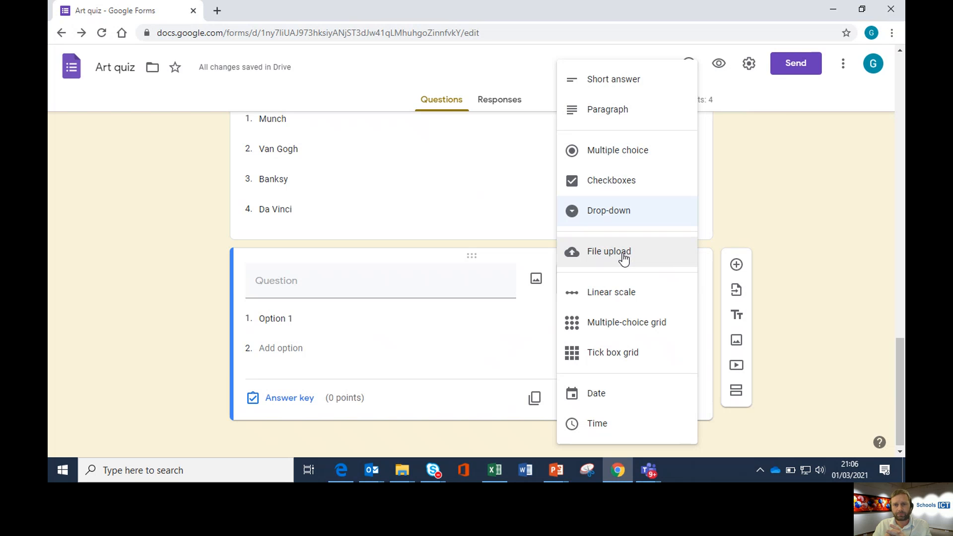
{"action": "left_click", "coordinate": [624, 258]}
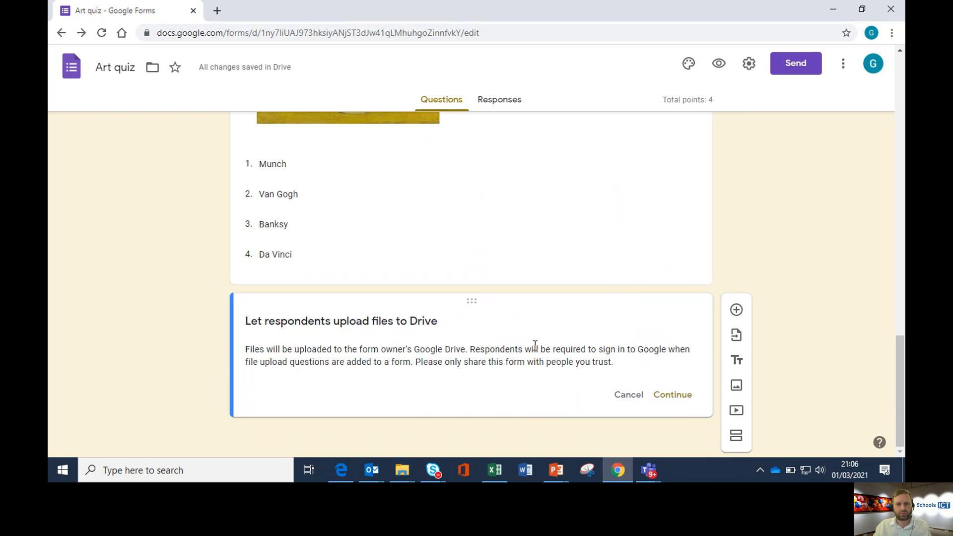
{"action": "left_click", "coordinate": [669, 394]}
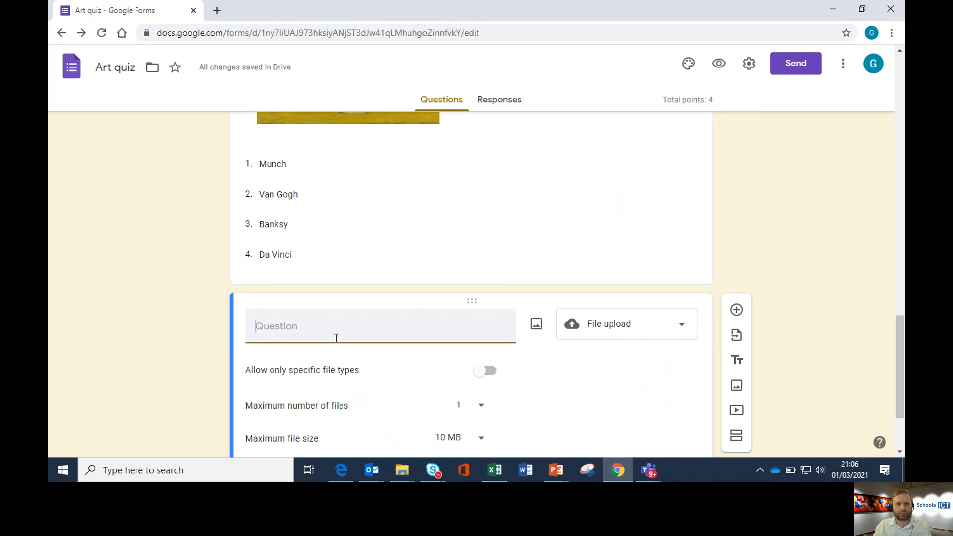
- Enter "Upload your own version of 'The Scream' here" as the file upload question's text
{"action": "type", "text": "Uploa"}
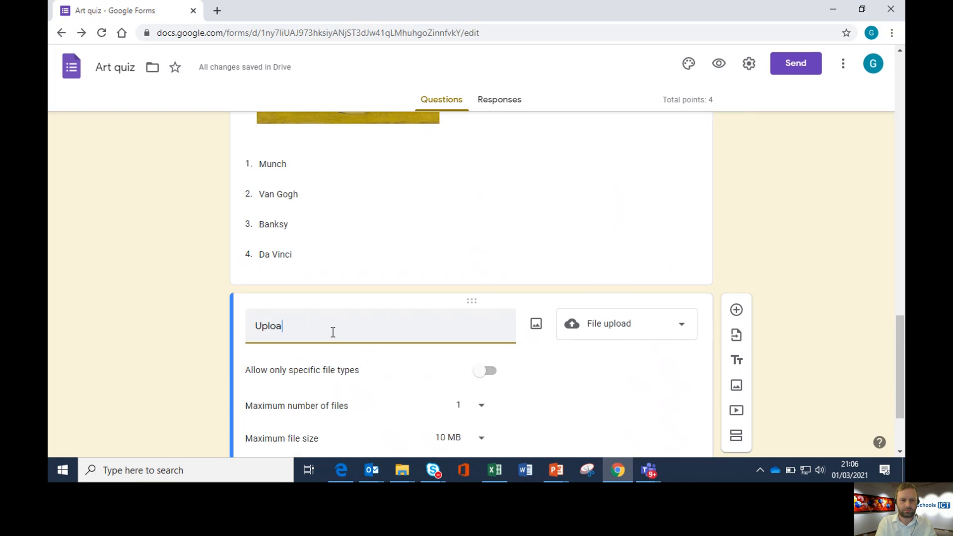
{"action": "type", "text": "d your own versio"}
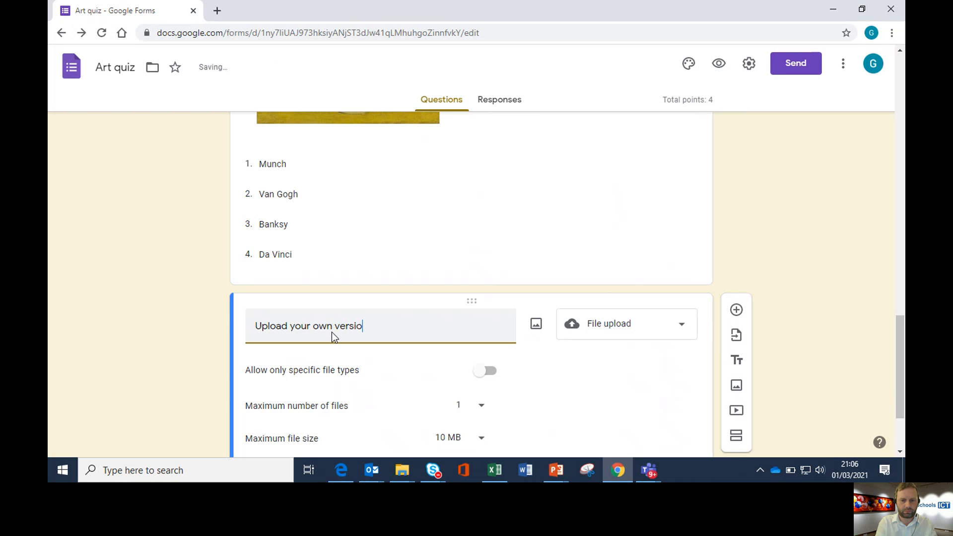
{"action": "type", "text": "n of 'T"}
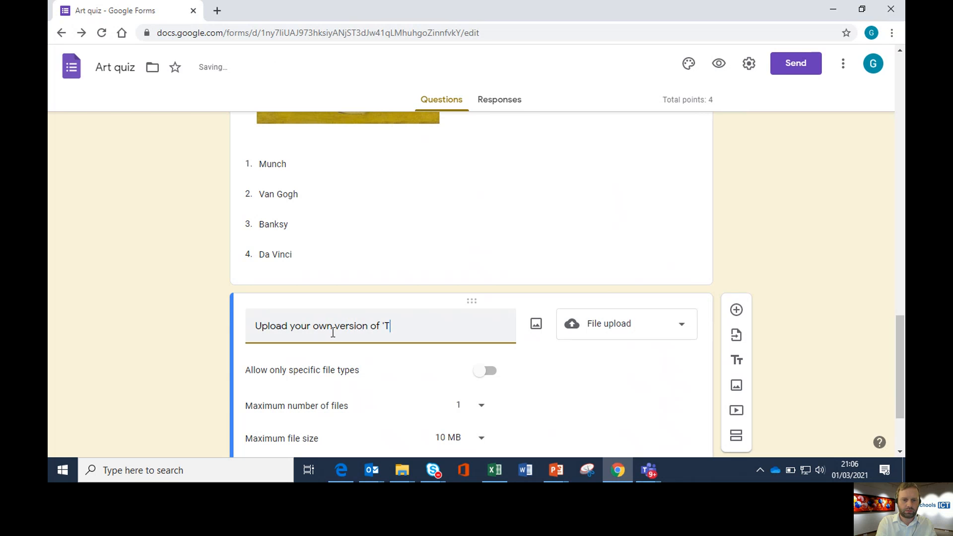
{"action": "type", "text": "he Scream"}
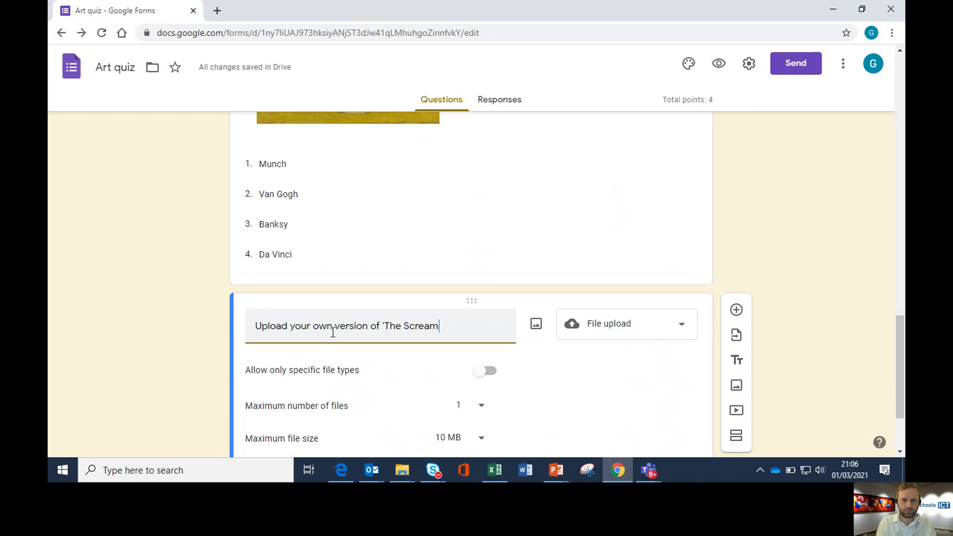
{"action": "type", "text": "' here"}
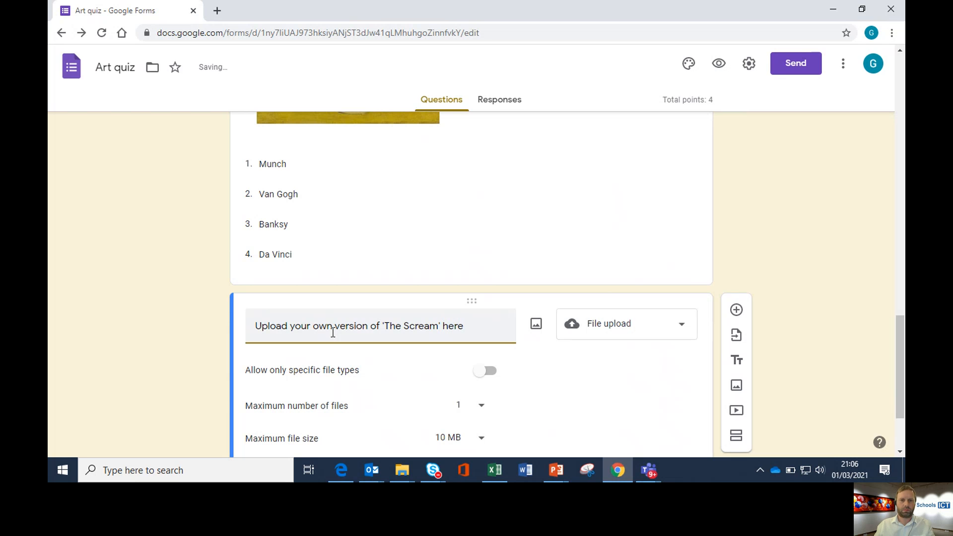
{"action": "scroll", "coordinate": [482, 363], "scroll_direction": "down", "scroll_amount": 1}
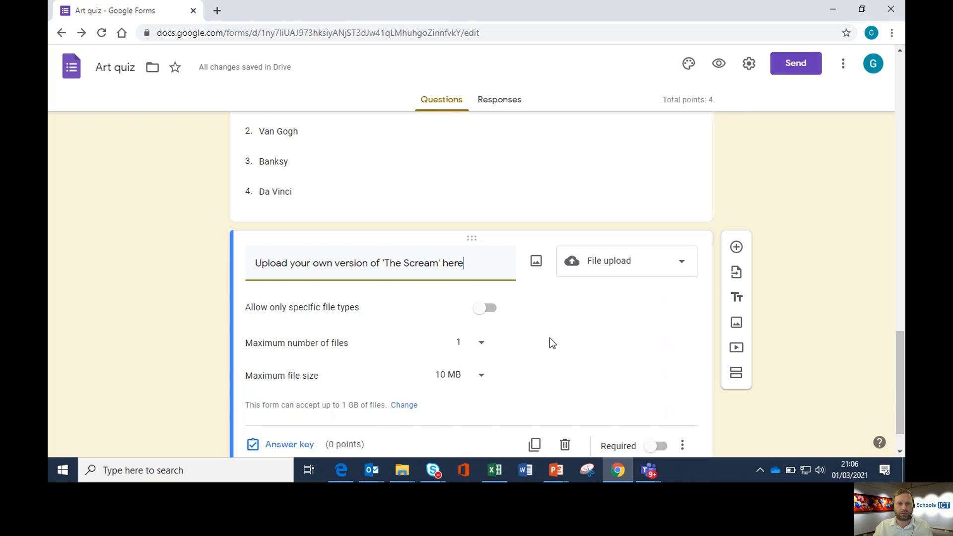
- Try limiting the file upload question to the PDF, Drawing and Image file types
{"action": "left_click", "coordinate": [486, 312]}
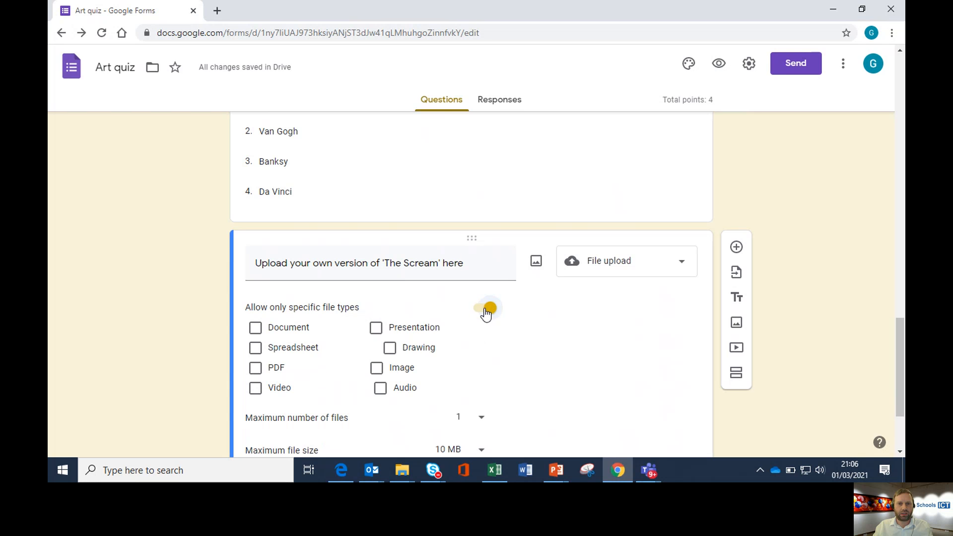
{"action": "left_click", "coordinate": [256, 368]}
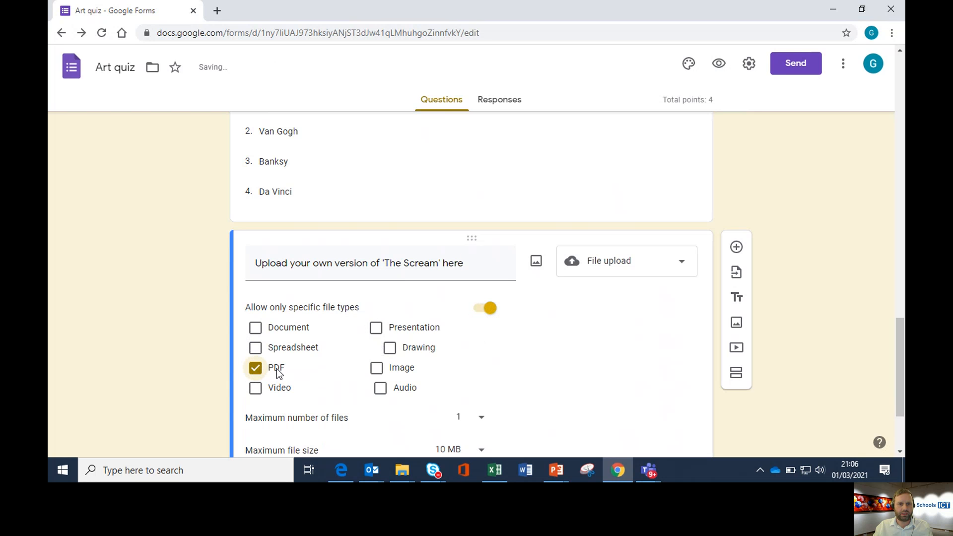
{"action": "left_click", "coordinate": [390, 350]}
{"action": "left_click", "coordinate": [377, 370]}
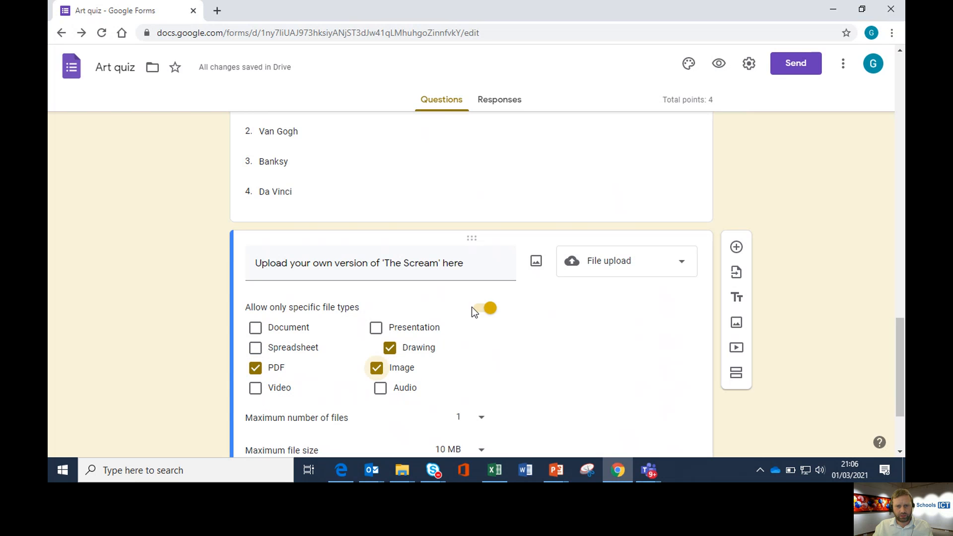
{"action": "left_click", "coordinate": [490, 309]}
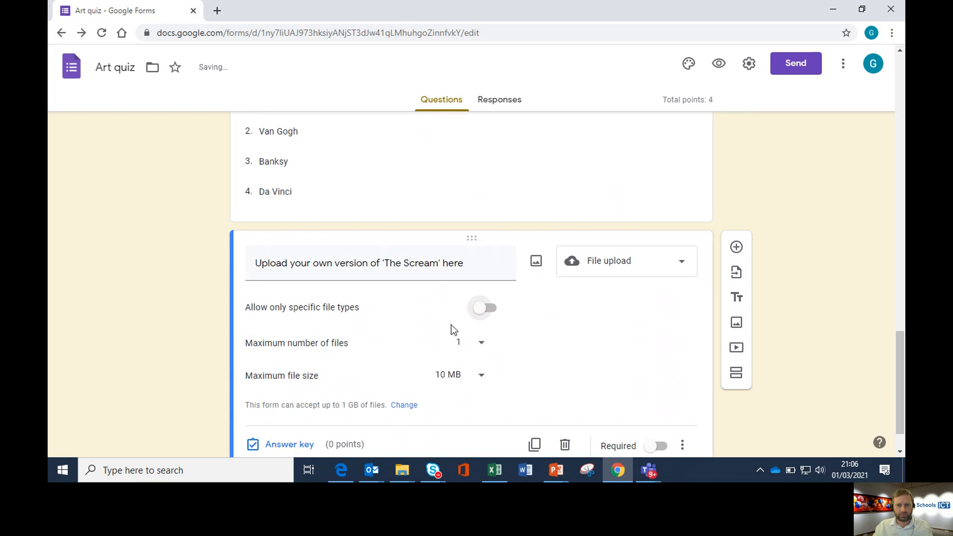
- Examine the file upload question's choices for specific file types, maximum number of files and maximum file size
{"action": "left_click", "coordinate": [481, 310]}
{"action": "scroll", "coordinate": [585, 348], "scroll_direction": "down", "scroll_amount": 2}
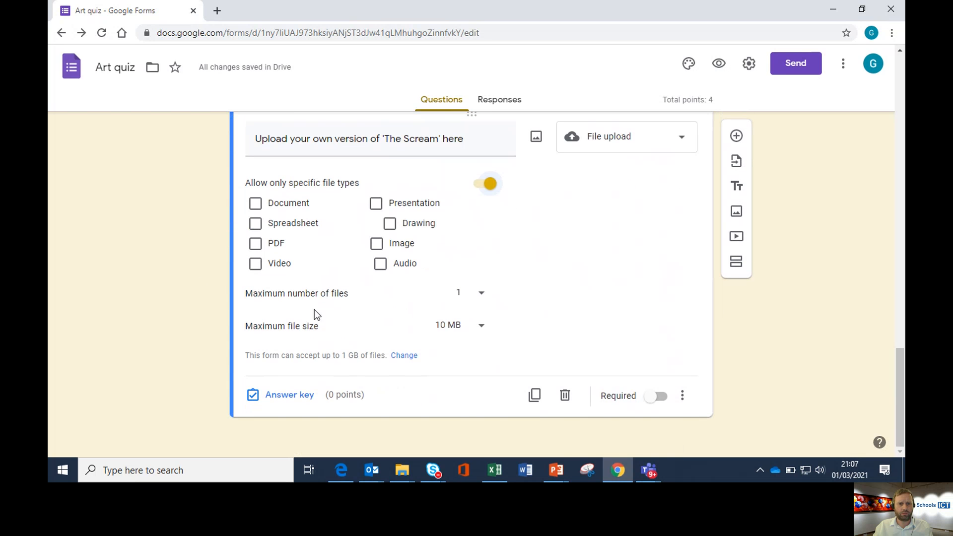
{"action": "left_click", "coordinate": [481, 298]}
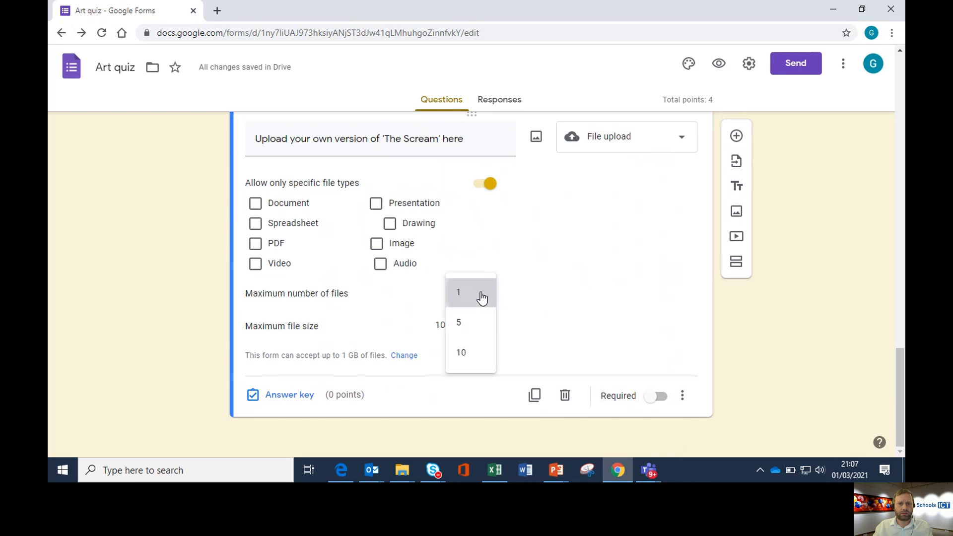
{"action": "left_click", "coordinate": [480, 298]}
{"action": "left_click", "coordinate": [481, 326]}
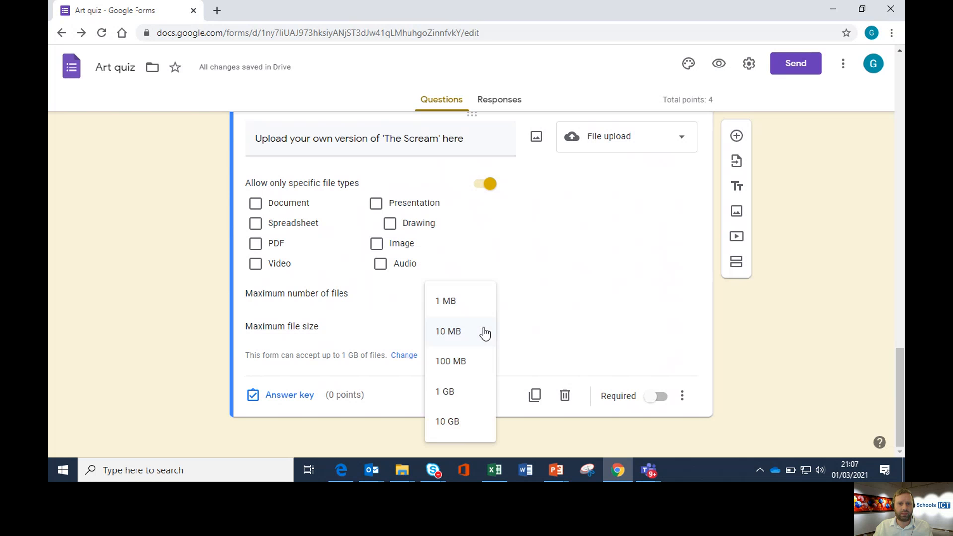
{"action": "left_click", "coordinate": [453, 332]}
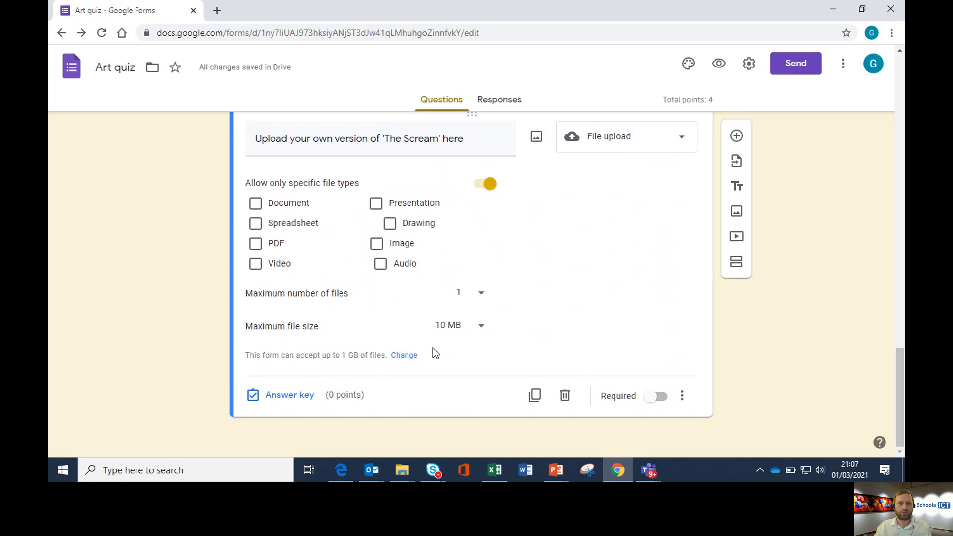
{"action": "left_click", "coordinate": [479, 327]}
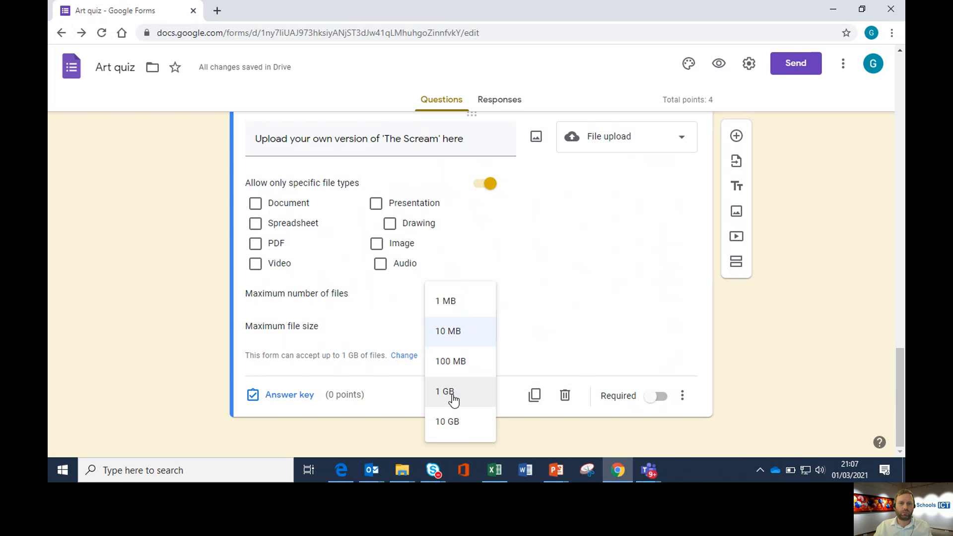
{"action": "left_click", "coordinate": [579, 312]}
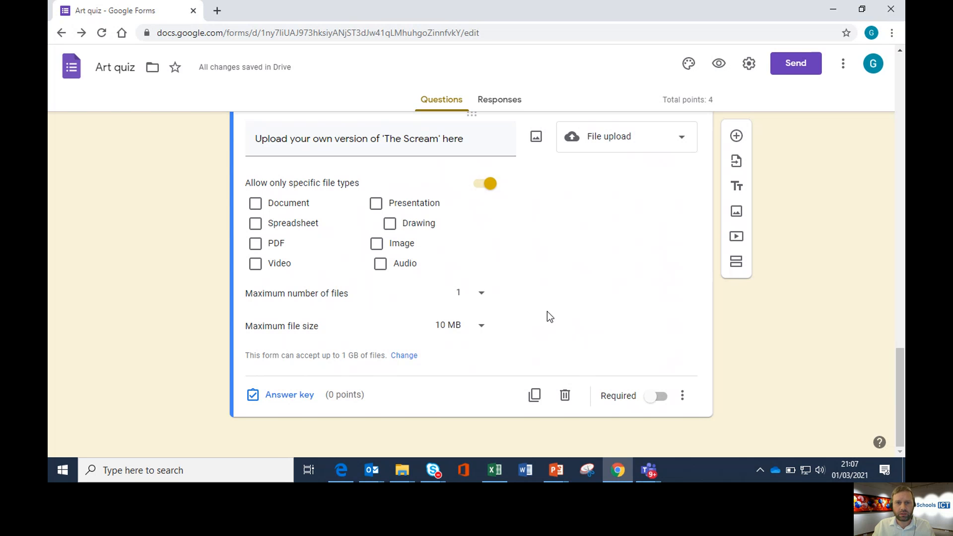
{"action": "scroll", "coordinate": [551, 316], "scroll_direction": "up", "scroll_amount": 1}
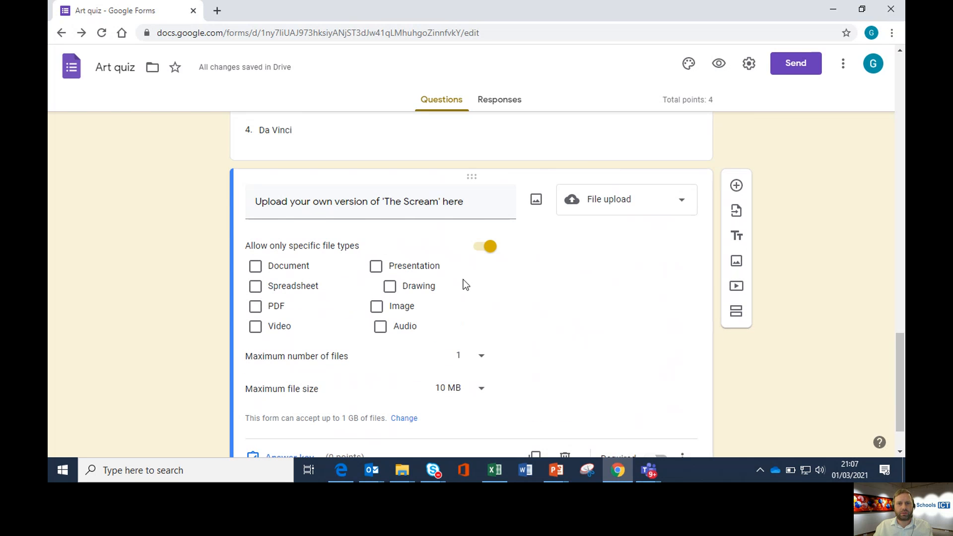
{"action": "scroll", "coordinate": [566, 274], "scroll_direction": "down", "scroll_amount": 1}
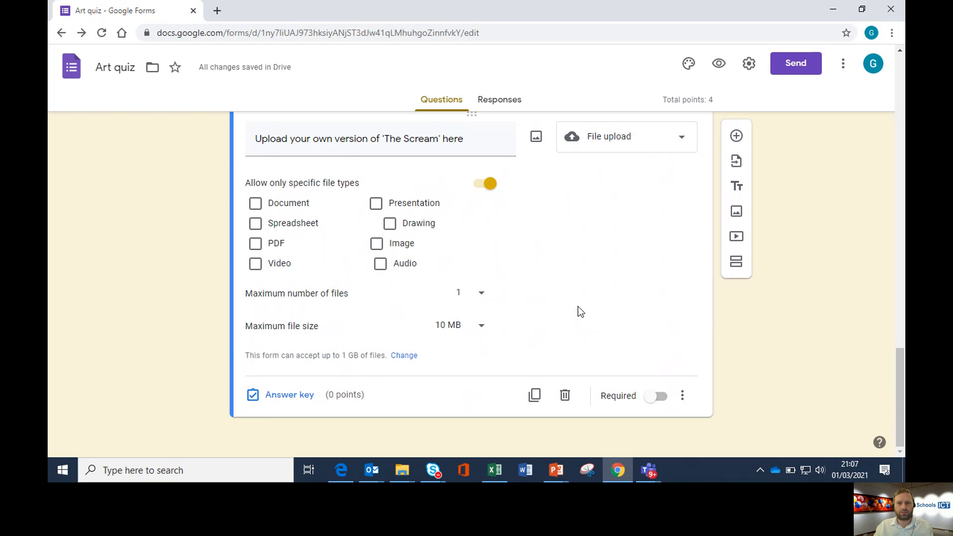
- Add the answer feedback "Thank you for submitting, your teacher will get back to you with feedback" to the file upload question
{"action": "left_click", "coordinate": [294, 401]}
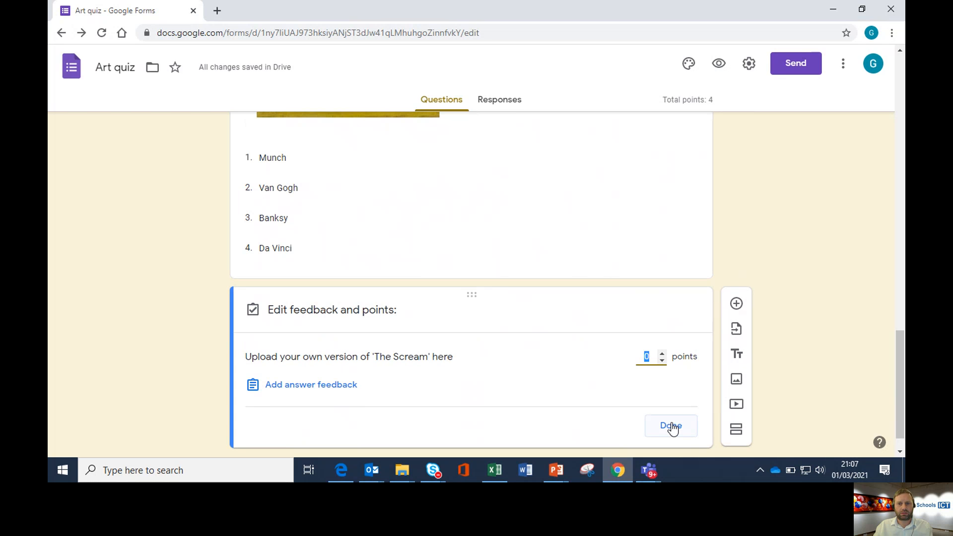
{"action": "left_click", "coordinate": [321, 383]}
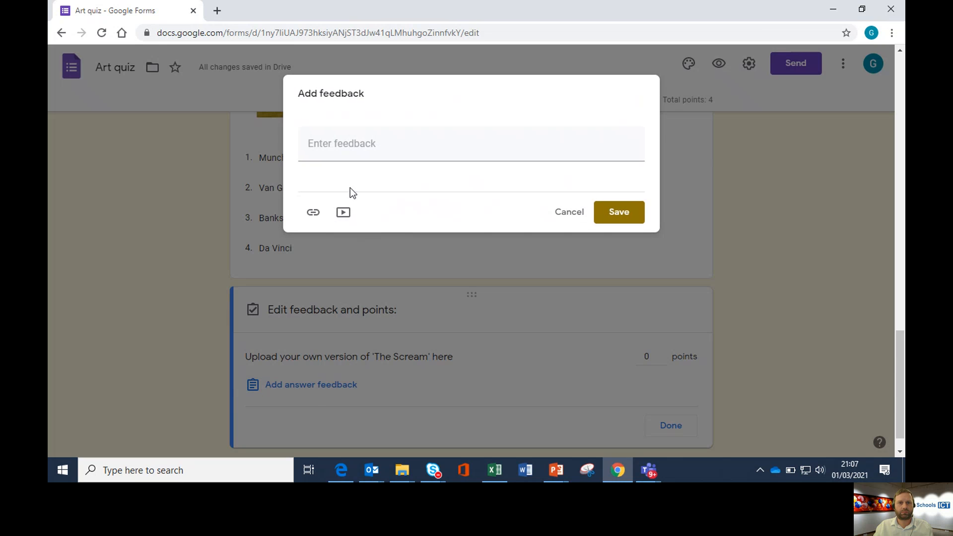
{"action": "type", "text": "Thank you for submitting, your teacher will get back to you wit"}
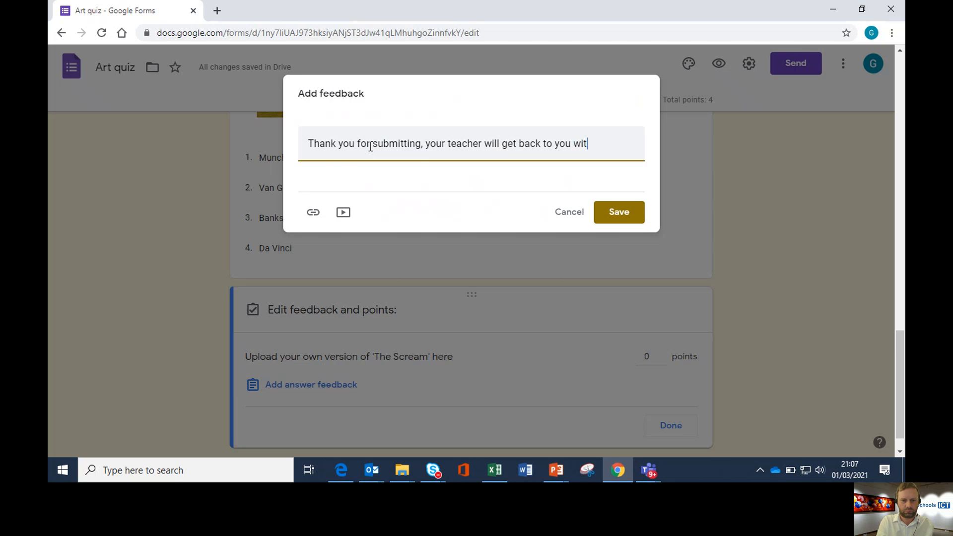
{"action": "type", "text": "k"}
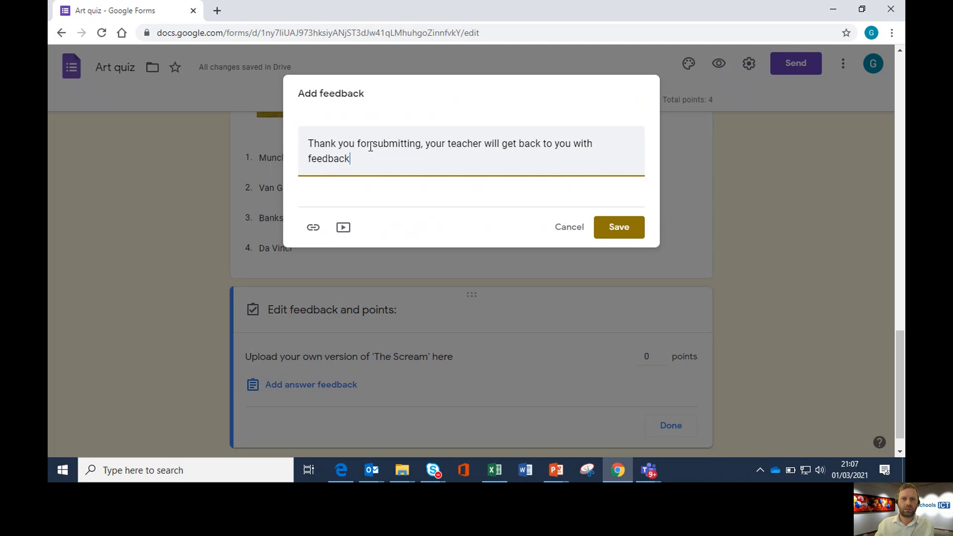
{"action": "left_click", "coordinate": [370, 144]}
{"action": "left_click", "coordinate": [619, 228]}
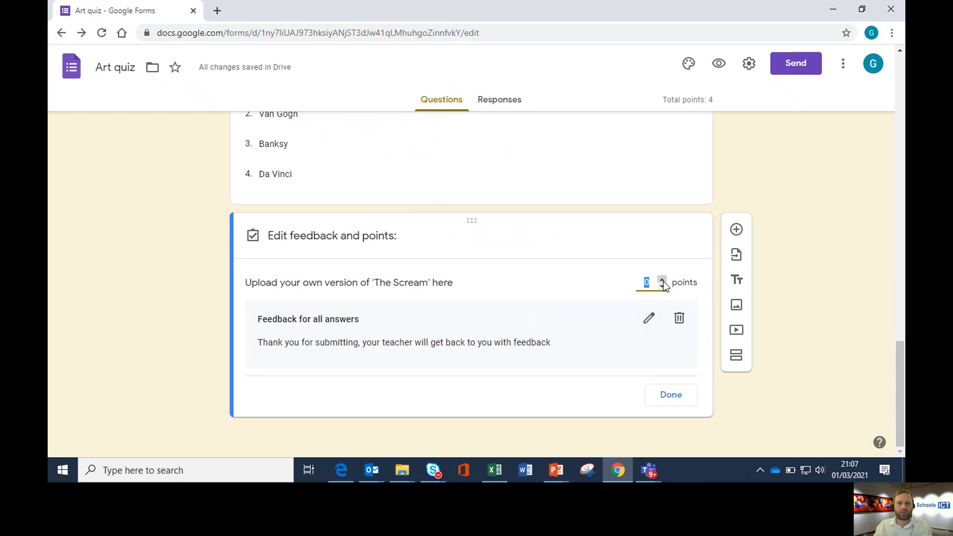
{"action": "left_click", "coordinate": [663, 279]}
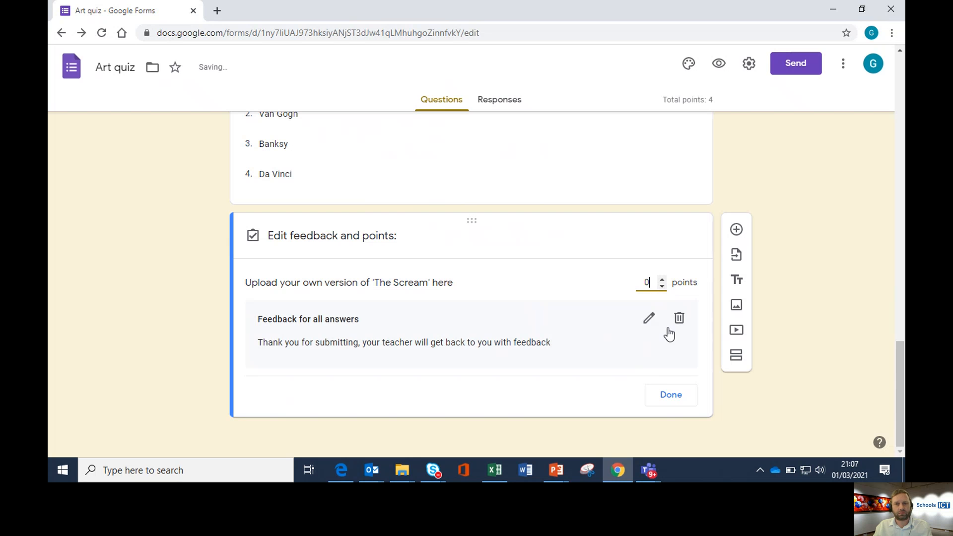
{"action": "left_click", "coordinate": [668, 395]}
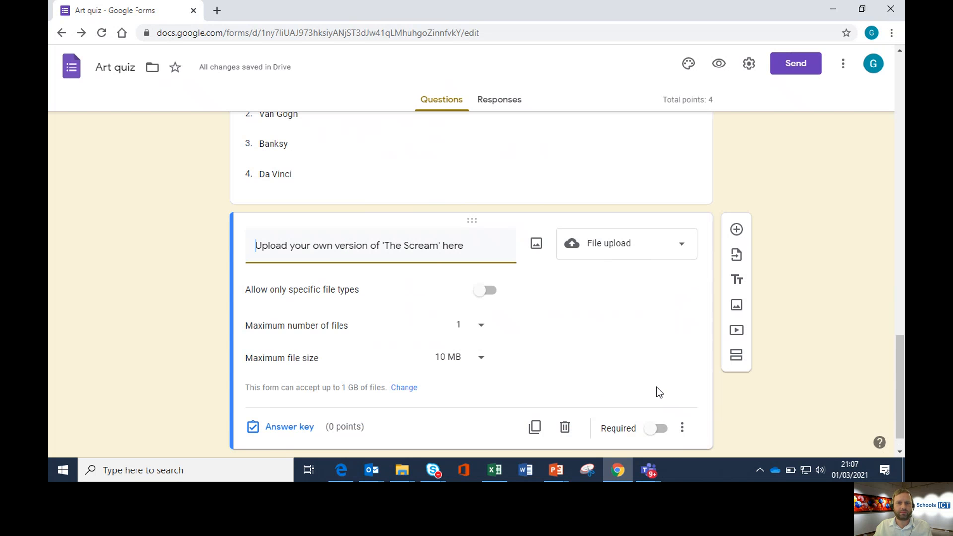
- Add a Short answer question below "Which artist is still working today" in section 1
{"action": "scroll", "coordinate": [492, 291], "scroll_direction": "up", "scroll_amount": 9}
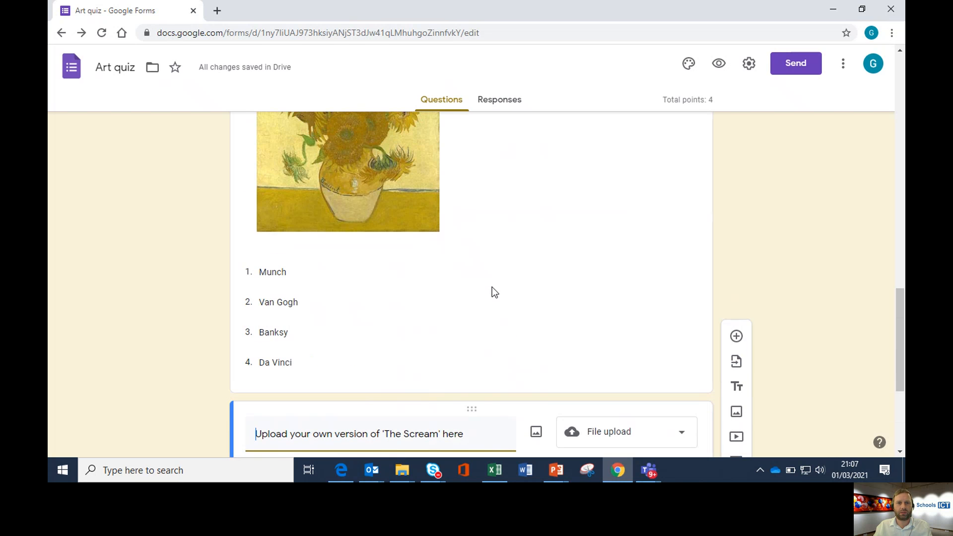
{"action": "scroll", "coordinate": [495, 292], "scroll_direction": "up", "scroll_amount": 10}
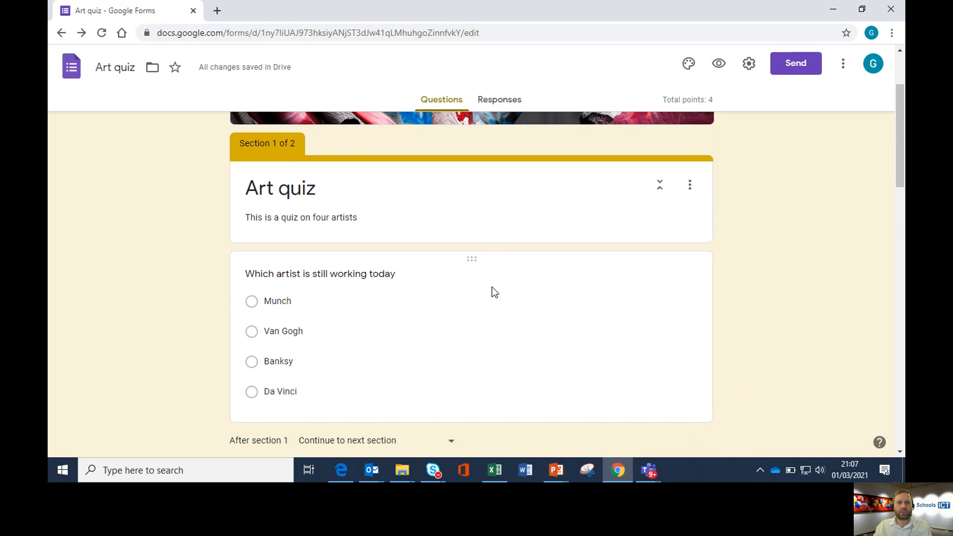
{"action": "scroll", "coordinate": [580, 247], "scroll_direction": "down", "scroll_amount": 1}
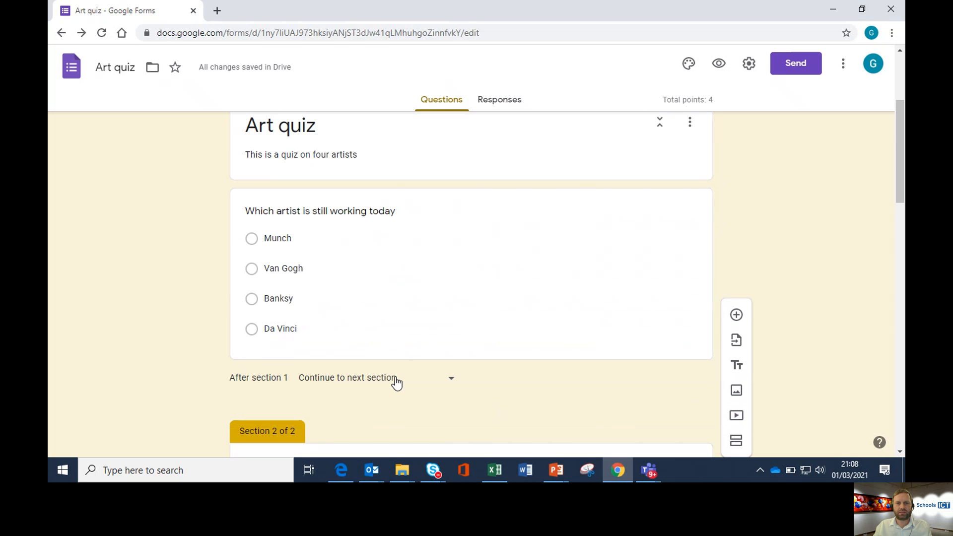
{"action": "left_click", "coordinate": [536, 319]}
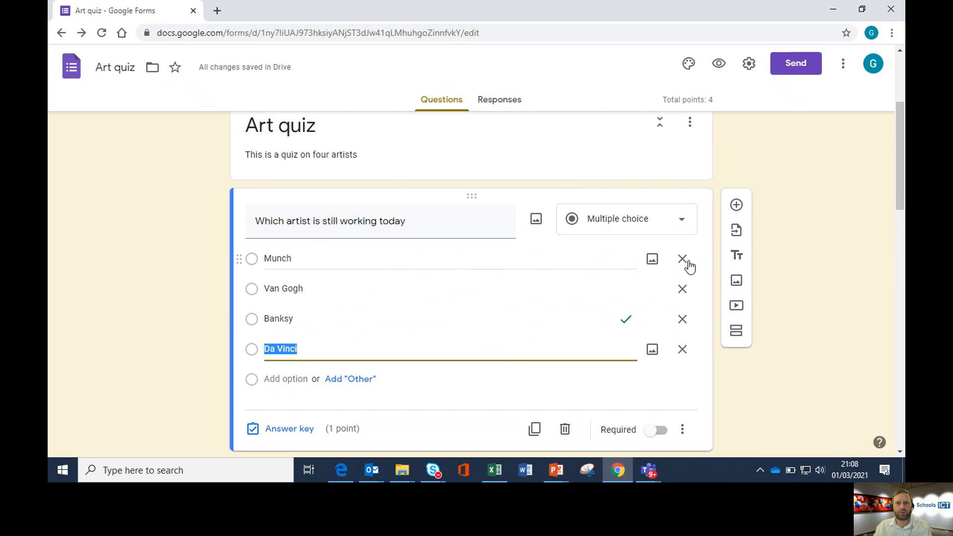
{"action": "left_click", "coordinate": [737, 205]}
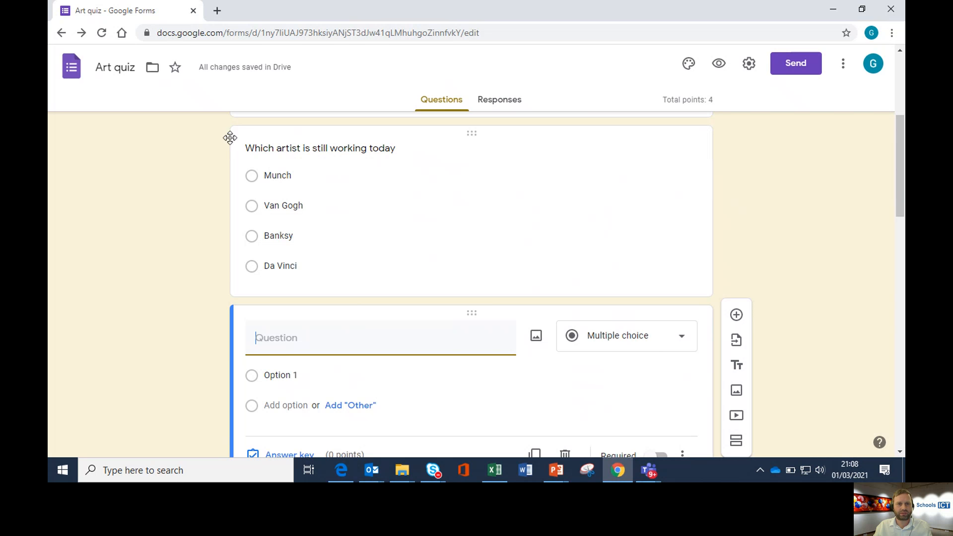
{"action": "left_click", "coordinate": [604, 339]}
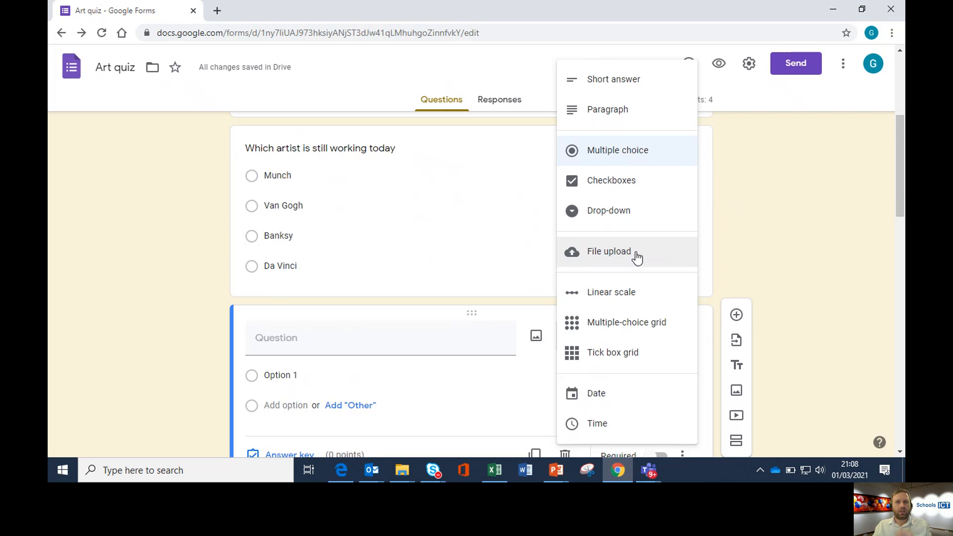
{"action": "left_click", "coordinate": [628, 82]}
- Enter "Give the full name of the artist who painted 'The Scream'" as the short answer question's text
{"action": "left_click", "coordinate": [336, 341]}
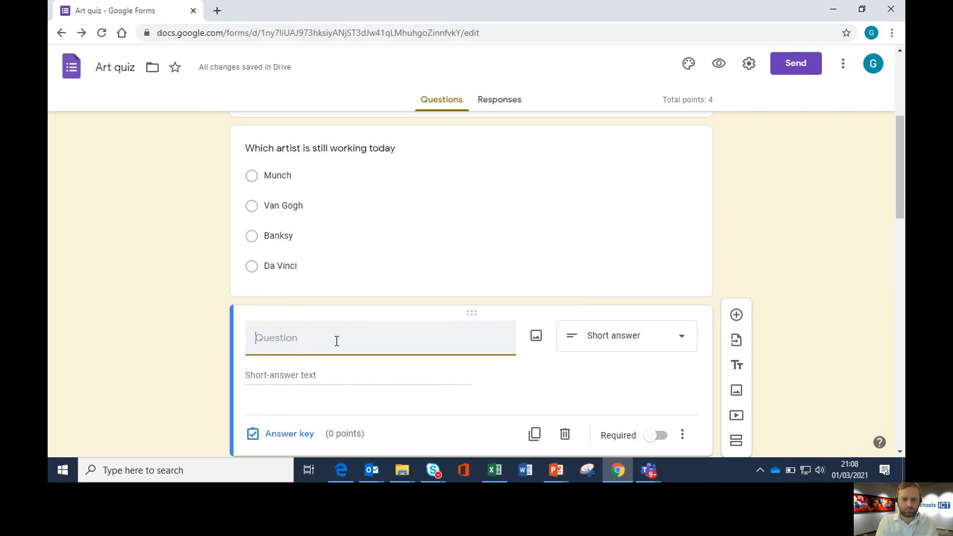
{"action": "type", "text": "W"}
{"action": "key", "text": "BackSpace"}
{"action": "type", "text": "N"}
{"action": "key", "text": "BackSpace"}
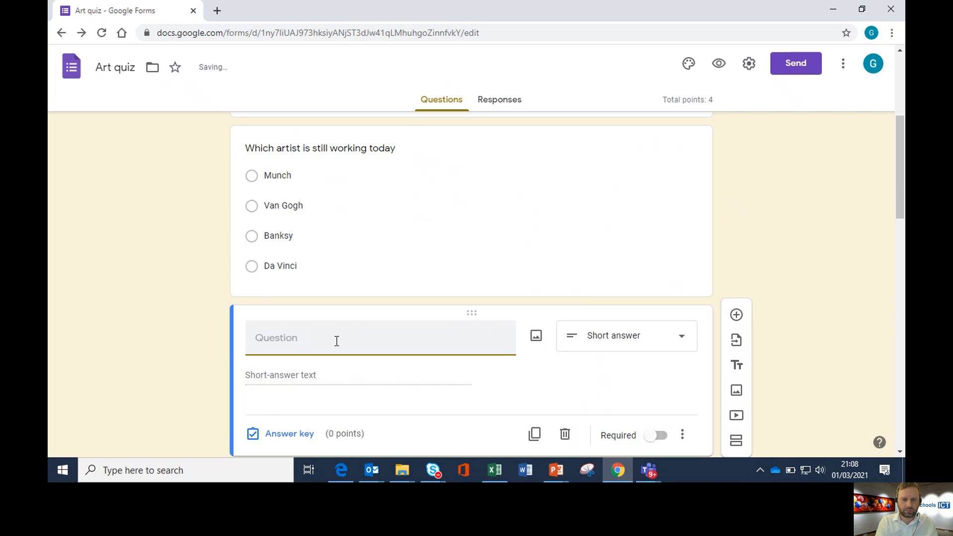
{"action": "type", "text": "Give the full name of"}
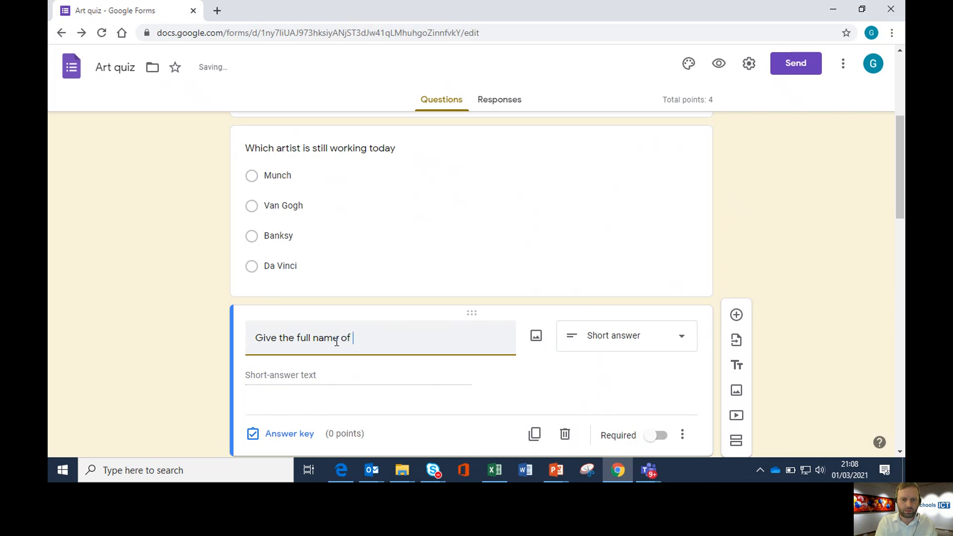
{"action": "type", "text": " the artist"}
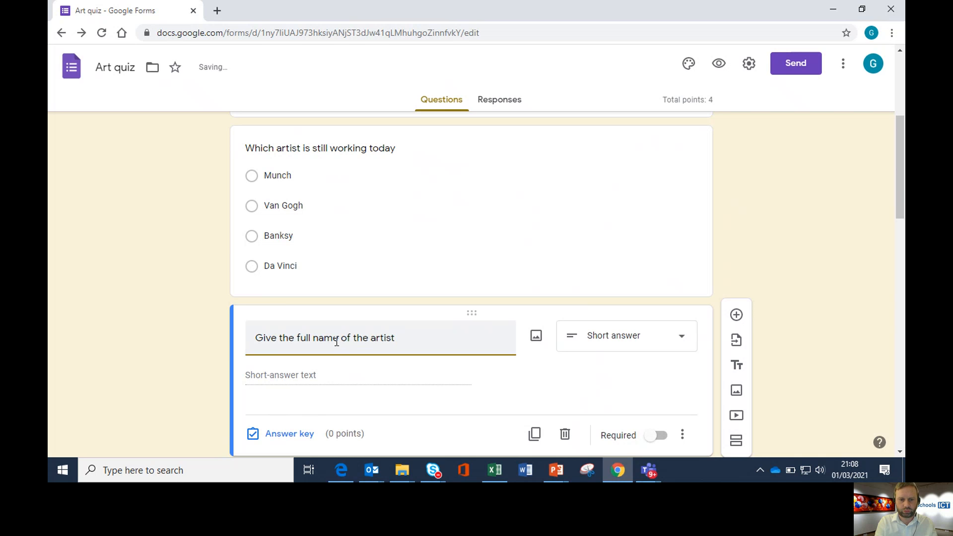
{"action": "type", "text": " who pa"}
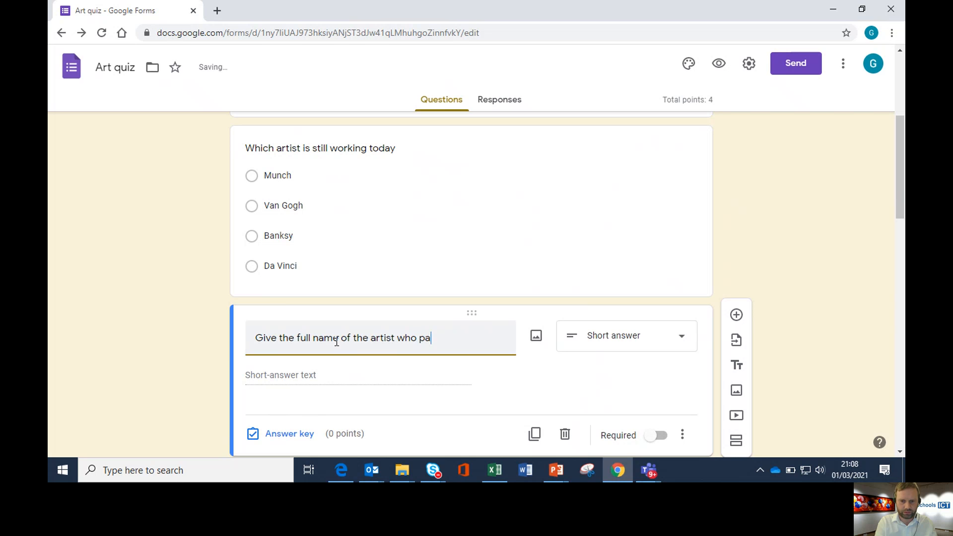
{"action": "key", "text": "BackSpace"}
{"action": "key", "text": "BackSpace"}
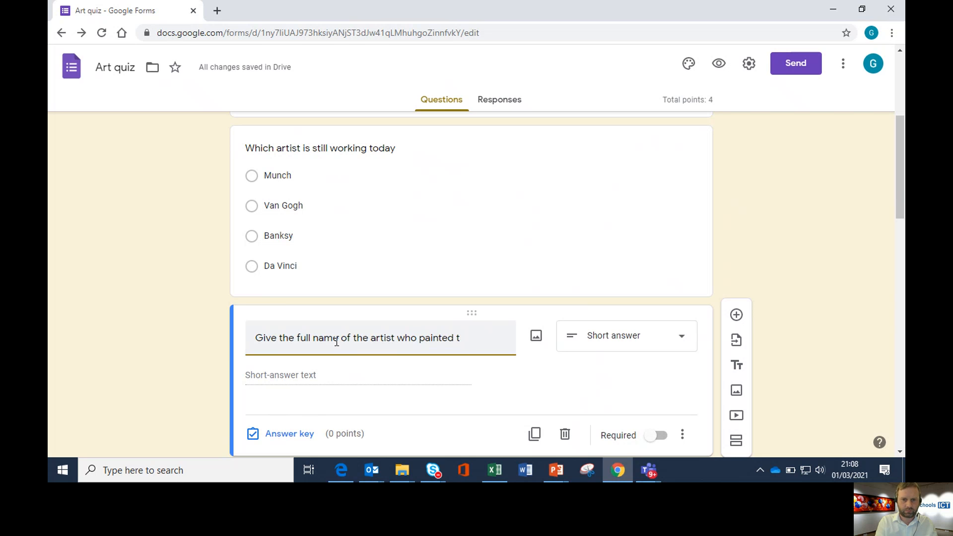
{"action": "type", "text": "'The Sc"}
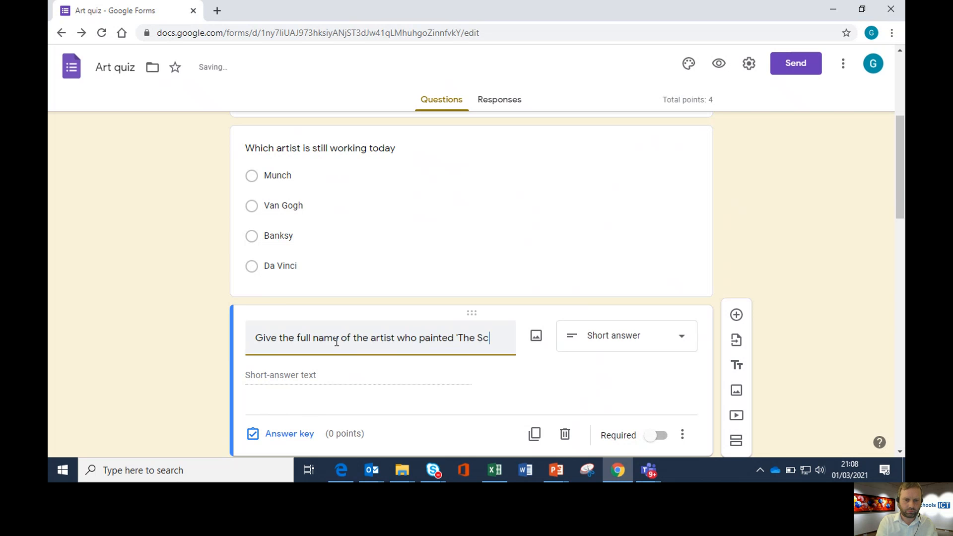
{"action": "type", "text": "ream"}
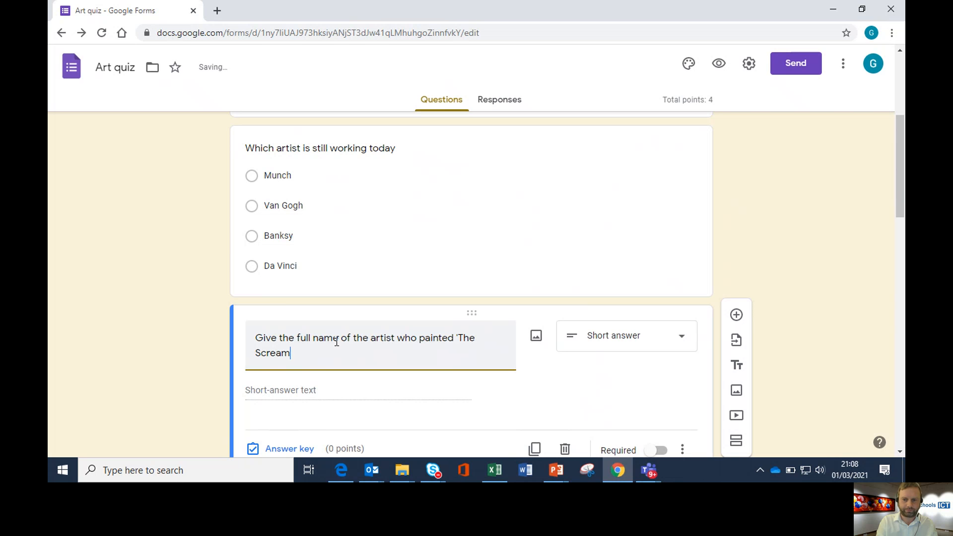
{"action": "type", "text": "'"}
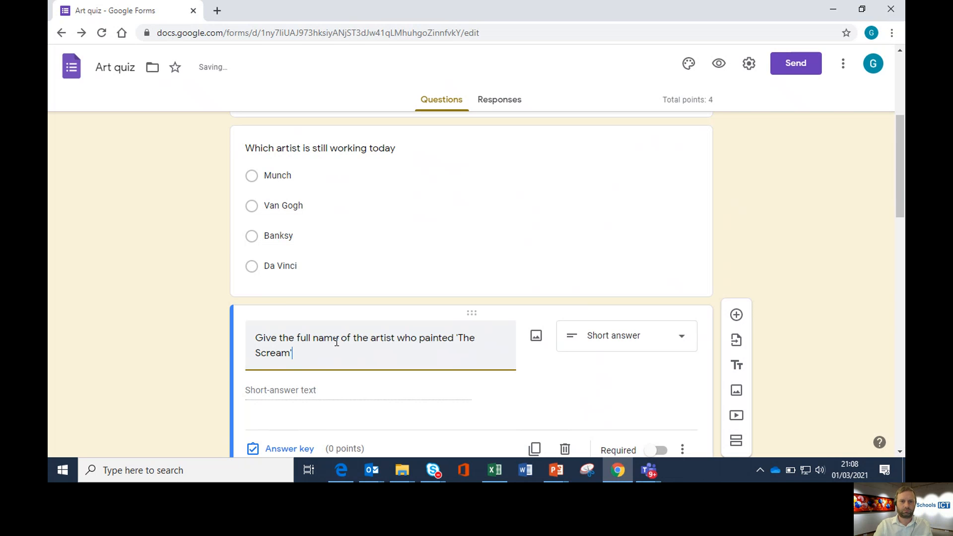
{"action": "scroll", "coordinate": [382, 351], "scroll_direction": "down", "scroll_amount": 3}
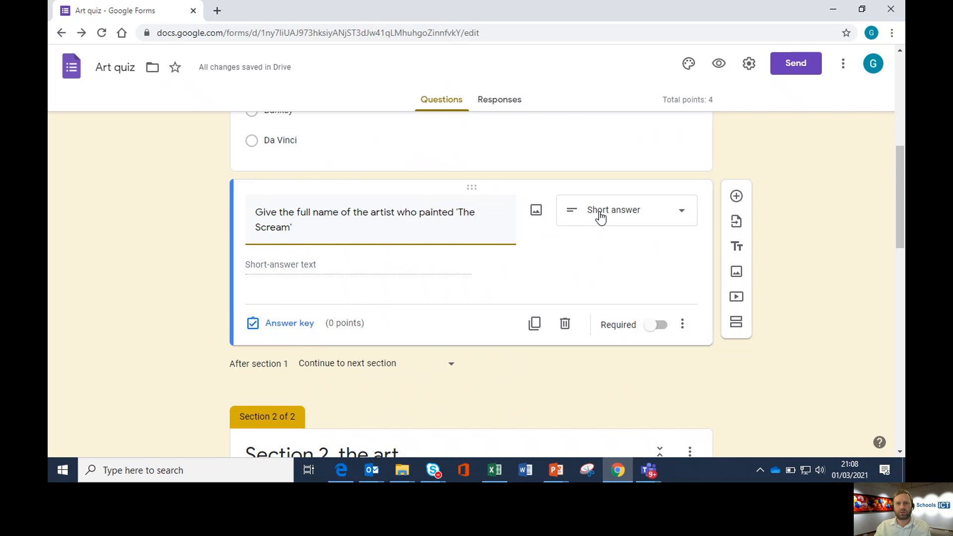
- Set "Edvard Munch" as the correct answer to the question about 'The Scream' and make it worth 1 point
{"action": "left_click", "coordinate": [293, 324]}
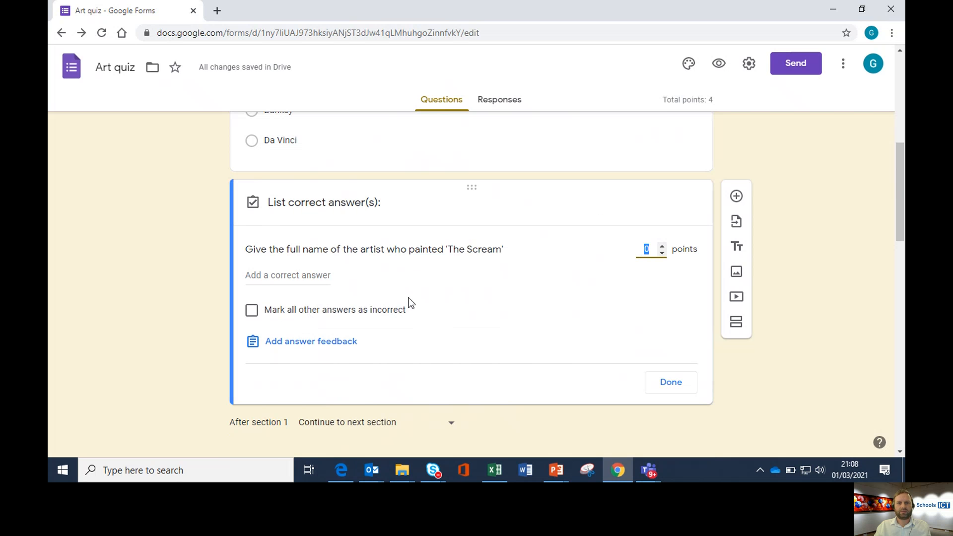
{"action": "left_click", "coordinate": [276, 276]}
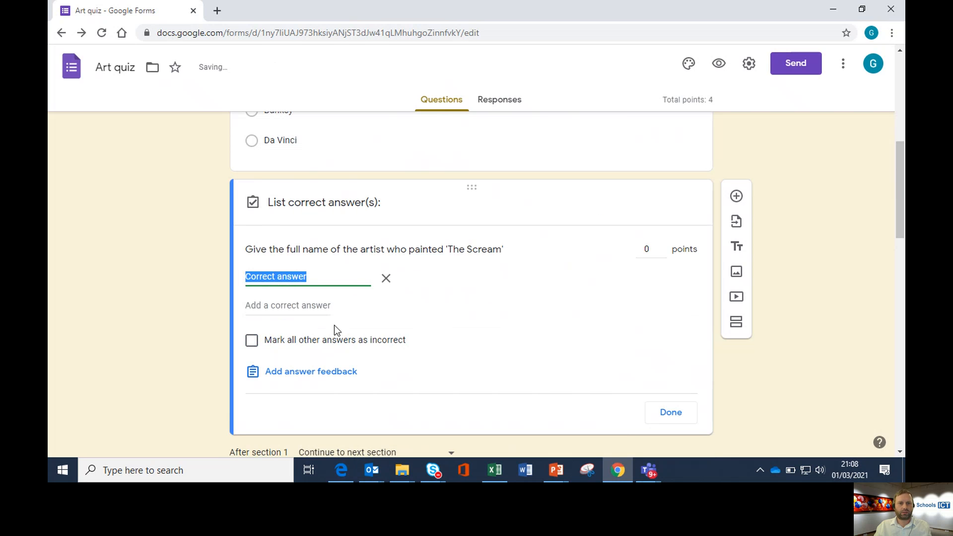
{"action": "type", "text": "Edvard Mu"}
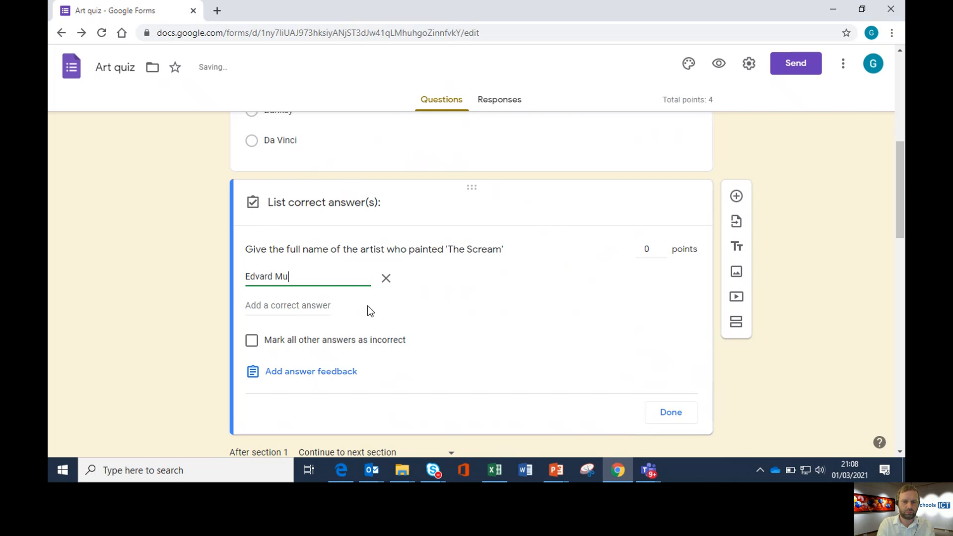
{"action": "type", "text": "nch"}
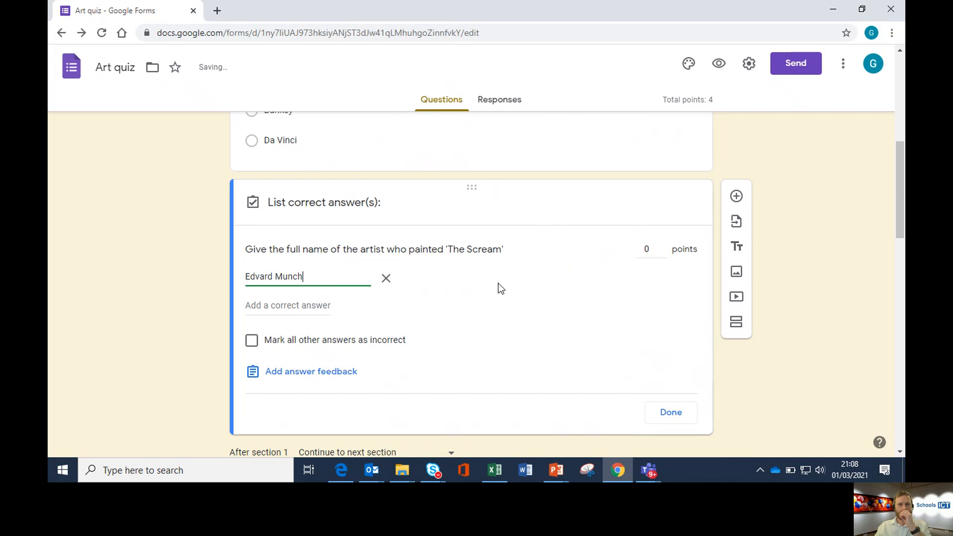
{"action": "left_click", "coordinate": [662, 246]}
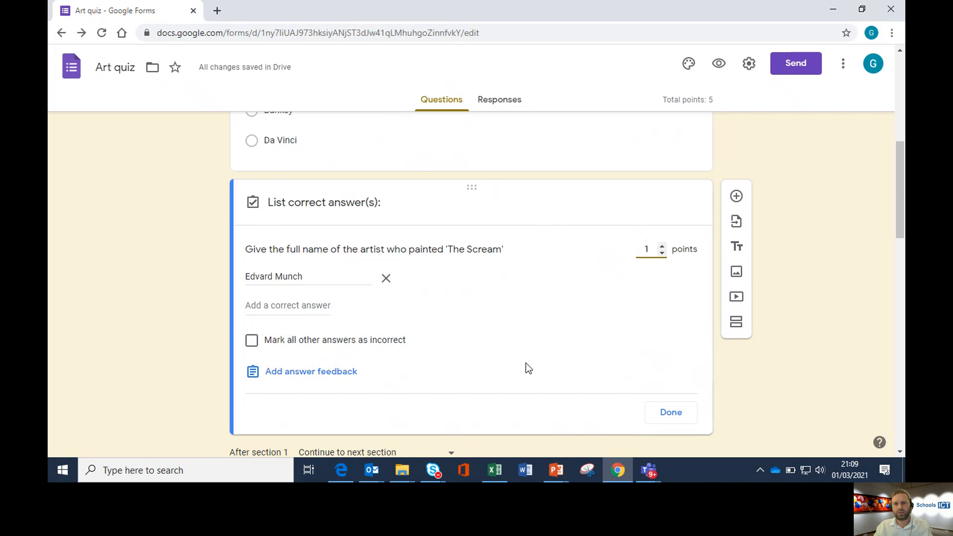
{"action": "left_click", "coordinate": [670, 415]}
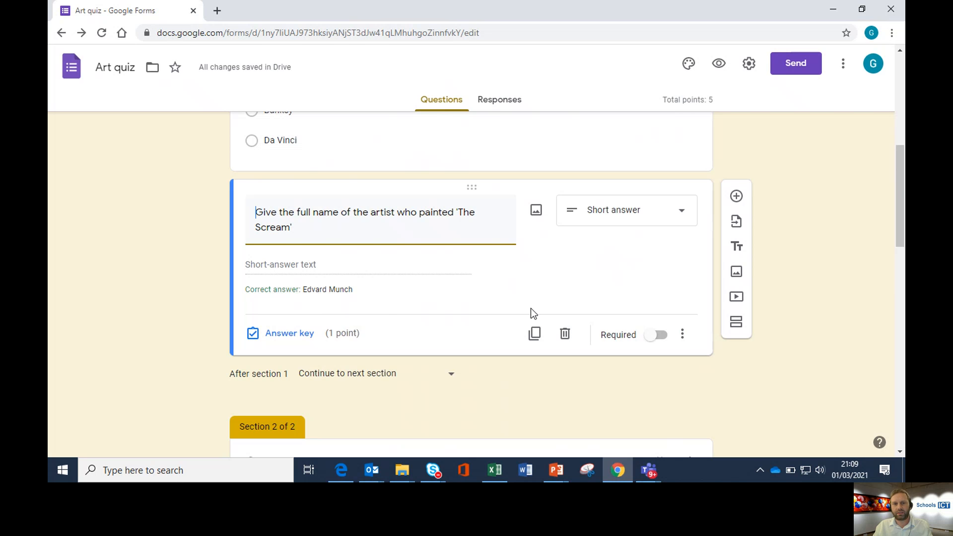
- Add a Linear scale question below the question about the painter of 'The Scream' in section 1
{"action": "left_click", "coordinate": [736, 196]}
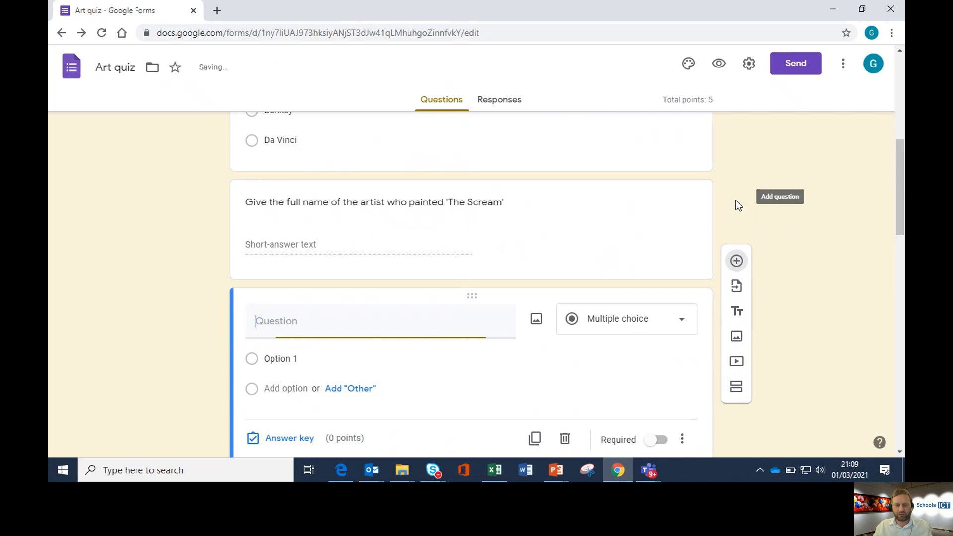
{"action": "left_click", "coordinate": [664, 321]}
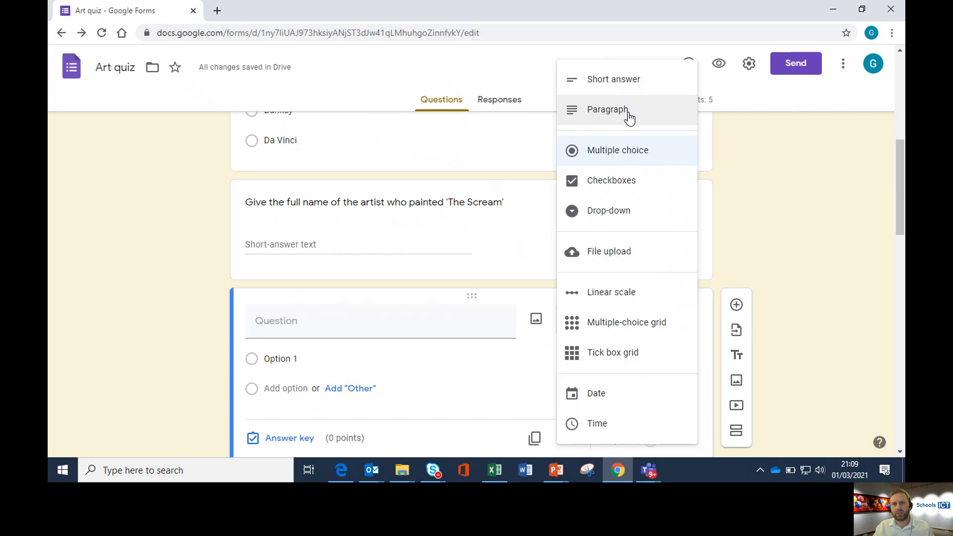
{"action": "scroll", "coordinate": [630, 117], "scroll_direction": "down", "scroll_amount": 3}
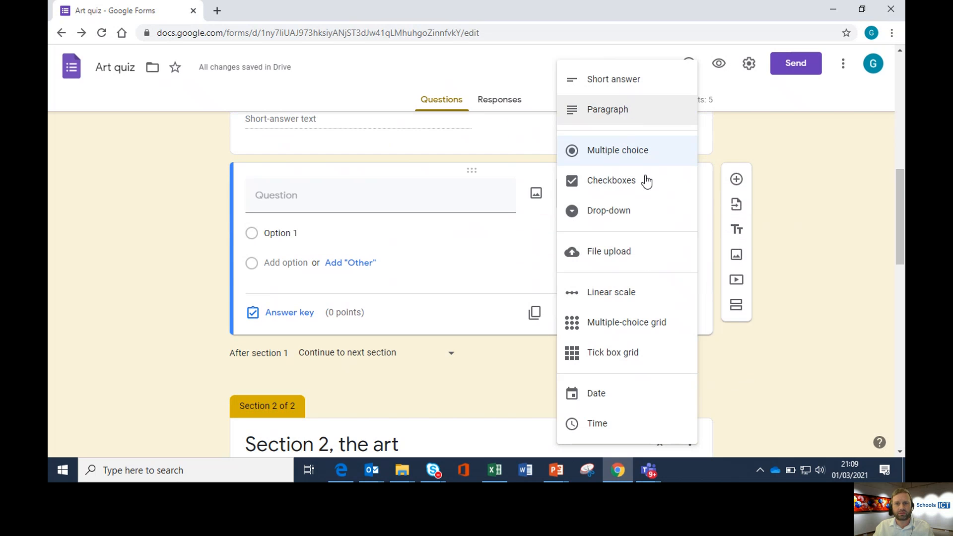
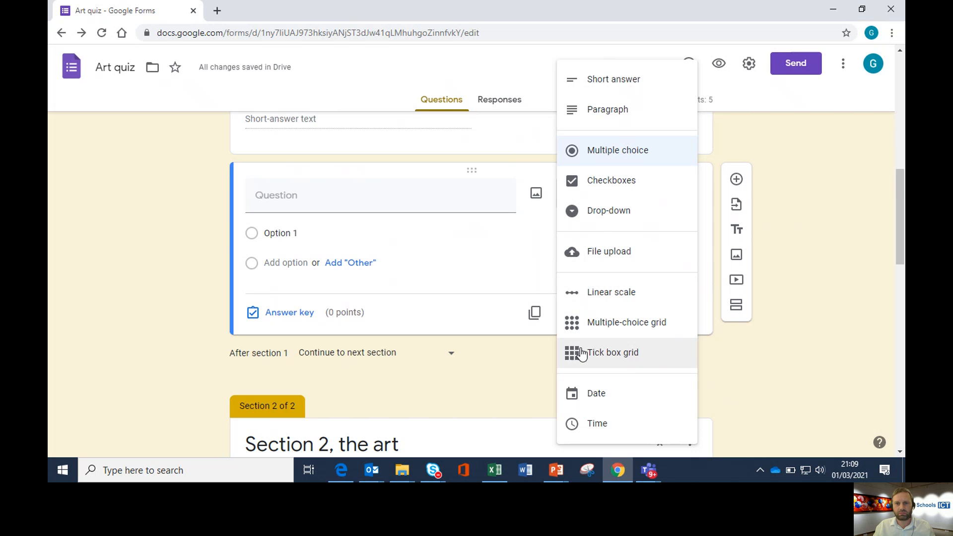
{"action": "left_click", "coordinate": [614, 296]}
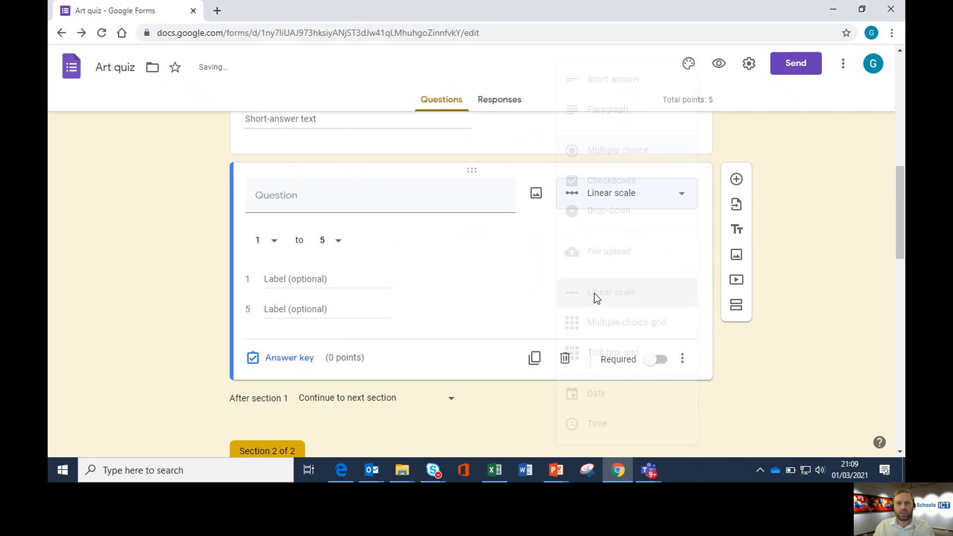
- Enter "How many stars would you give this piece of art?" as the linear scale question's text
{"action": "left_click", "coordinate": [439, 206]}
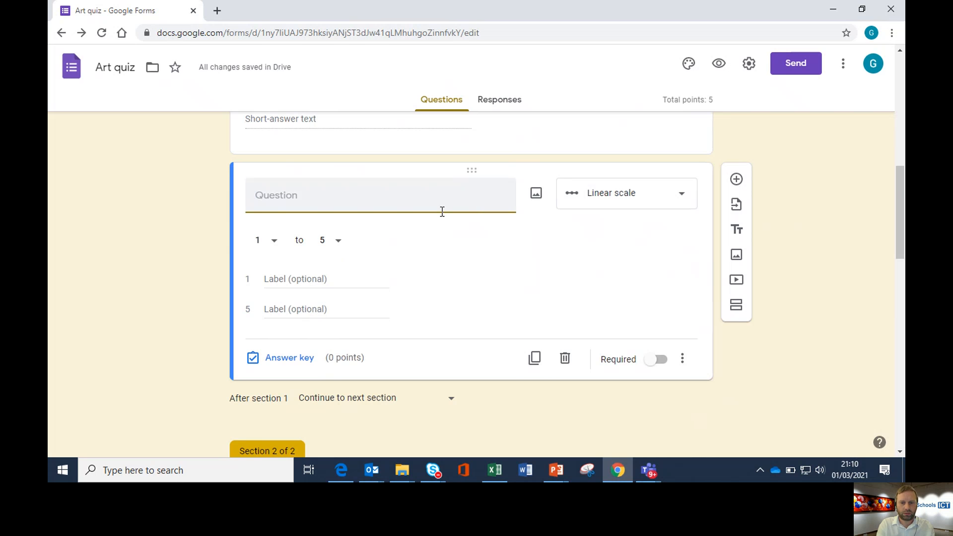
{"action": "type", "text": "On"}
{"action": "key", "text": "BackSpace"}
{"action": "key", "text": "BackSpace"}
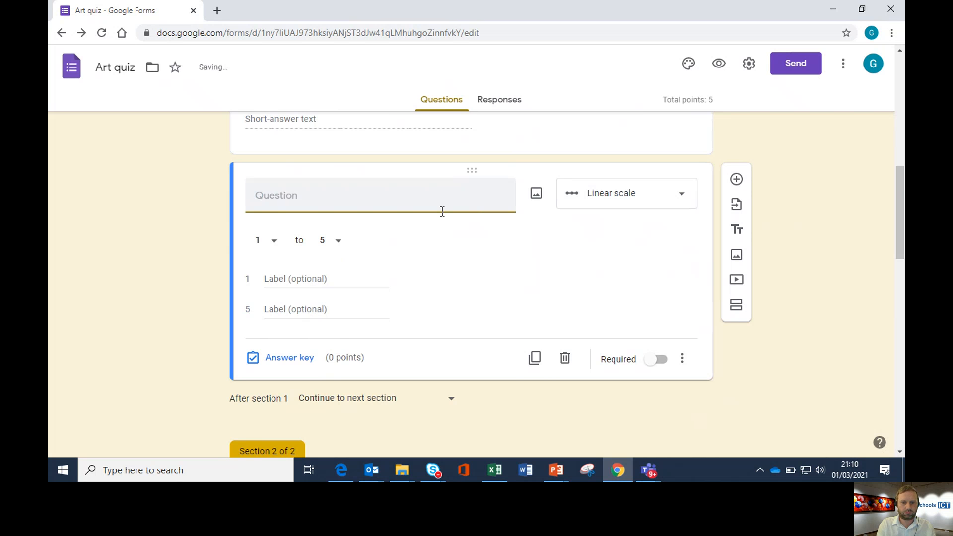
{"action": "type", "text": "W"}
{"action": "key", "text": "BackSpace"}
{"action": "type", "text": "How many star"}
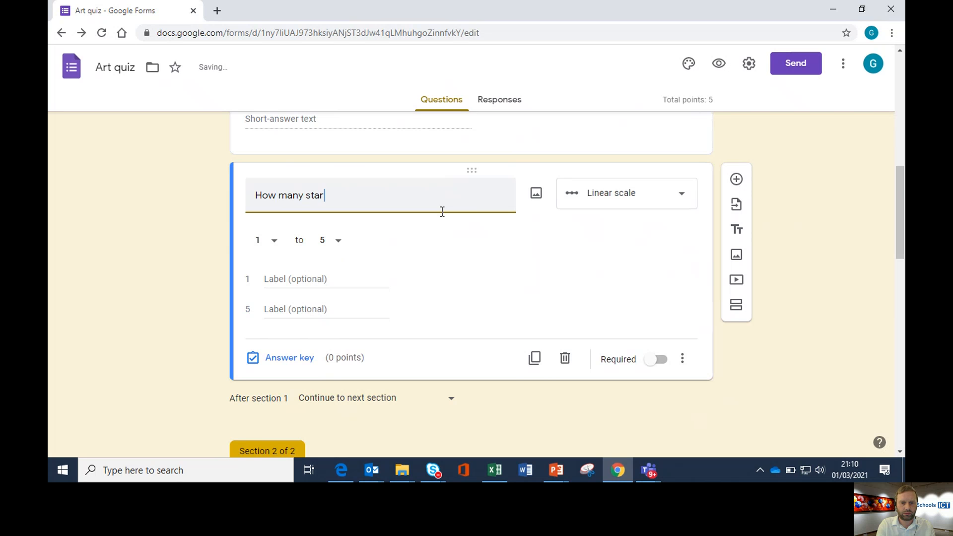
{"action": "type", "text": "s would you"}
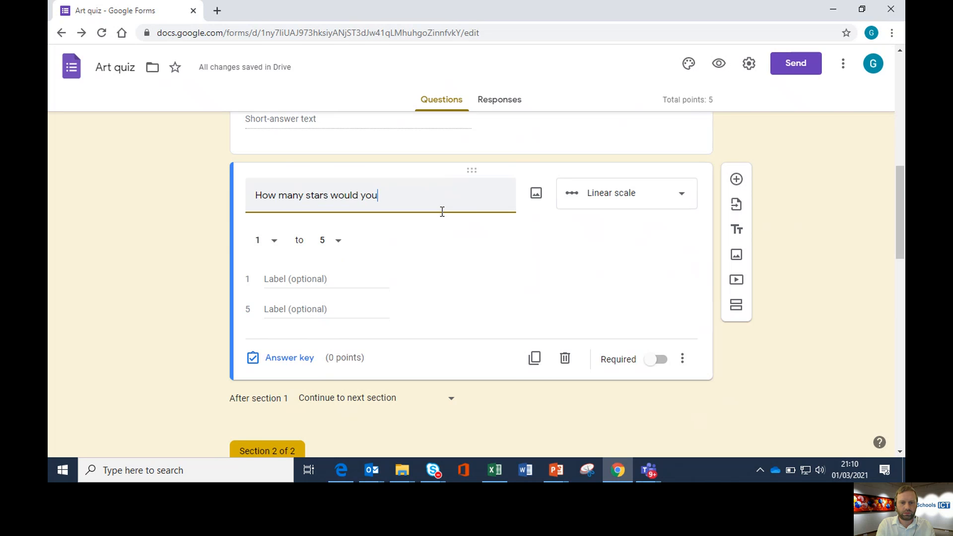
{"action": "type", "text": " give"}
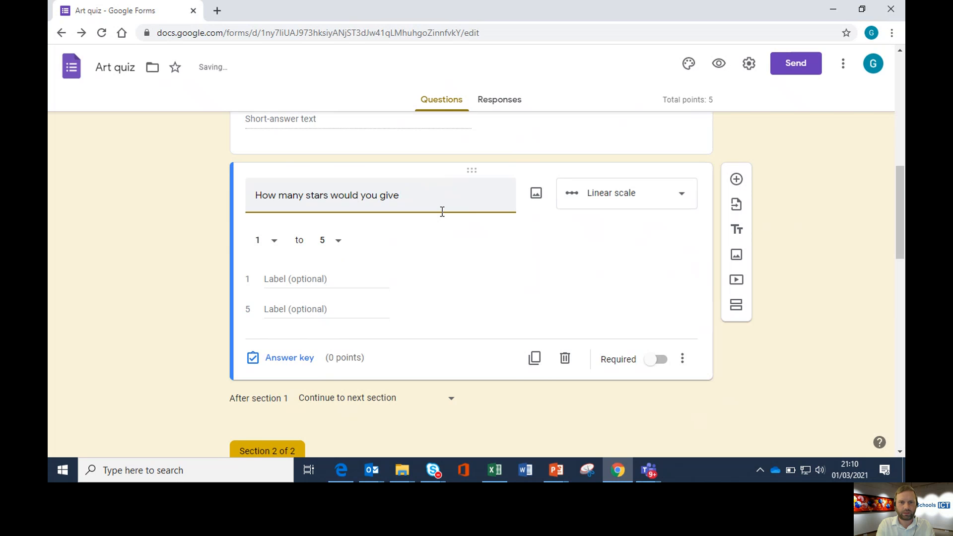
{"action": "type", "text": " this piece of"}
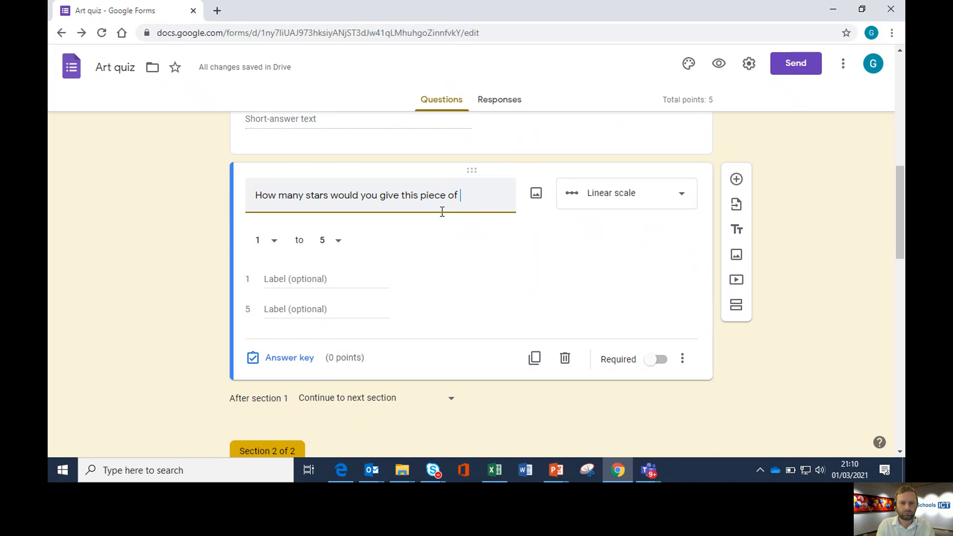
{"action": "type", "text": " art?"}
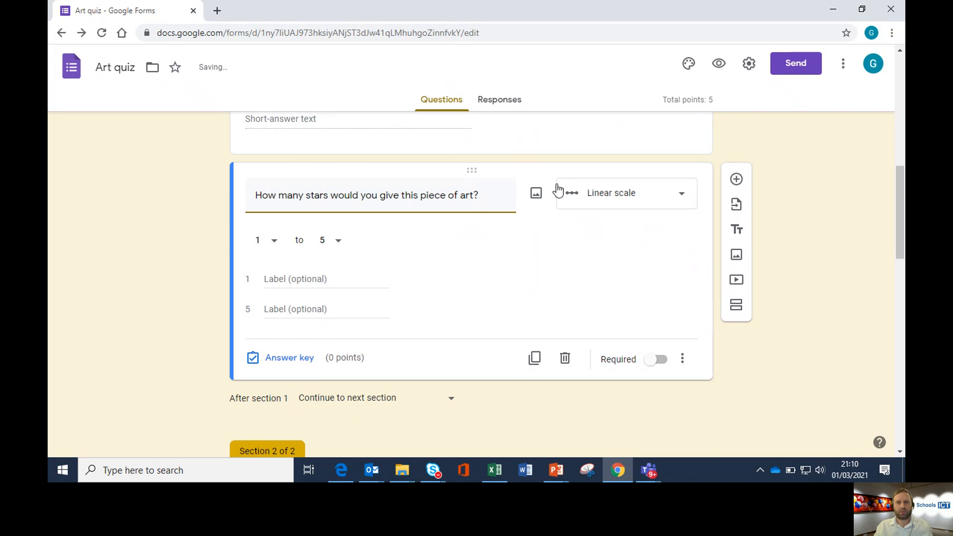
- Insert the Banksy picture from the Art examples folder in Google Drive into the star-rating question
{"action": "left_click", "coordinate": [535, 194]}
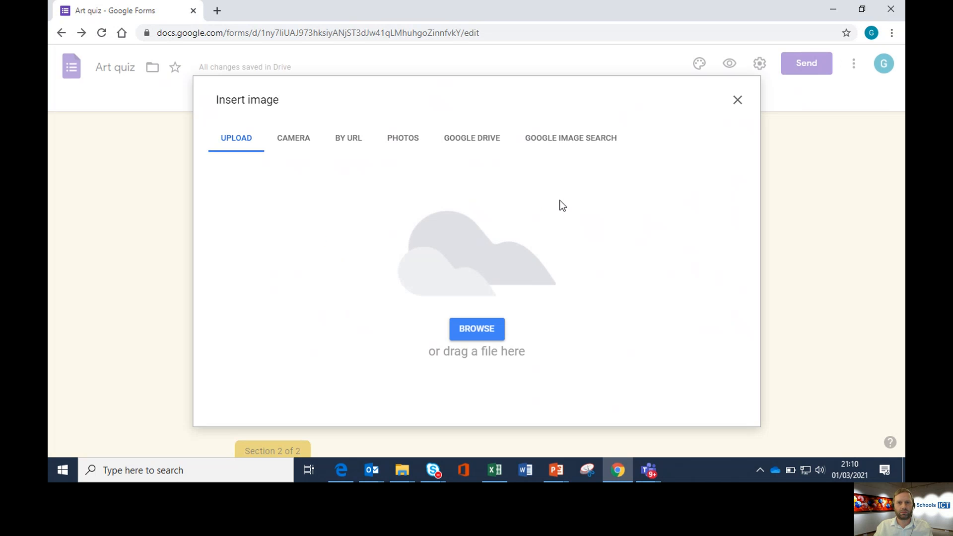
{"action": "left_click", "coordinate": [480, 146]}
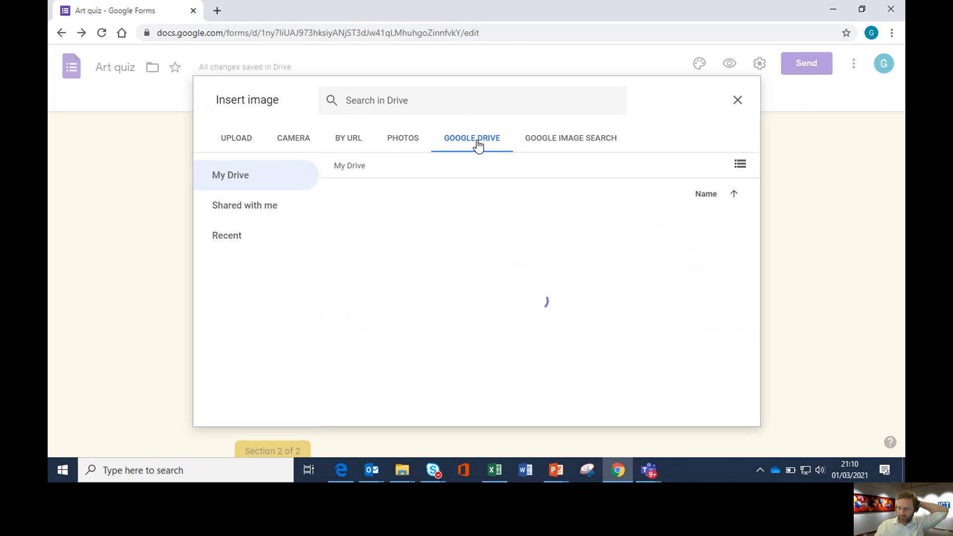
{"action": "double_click", "coordinate": [413, 224]}
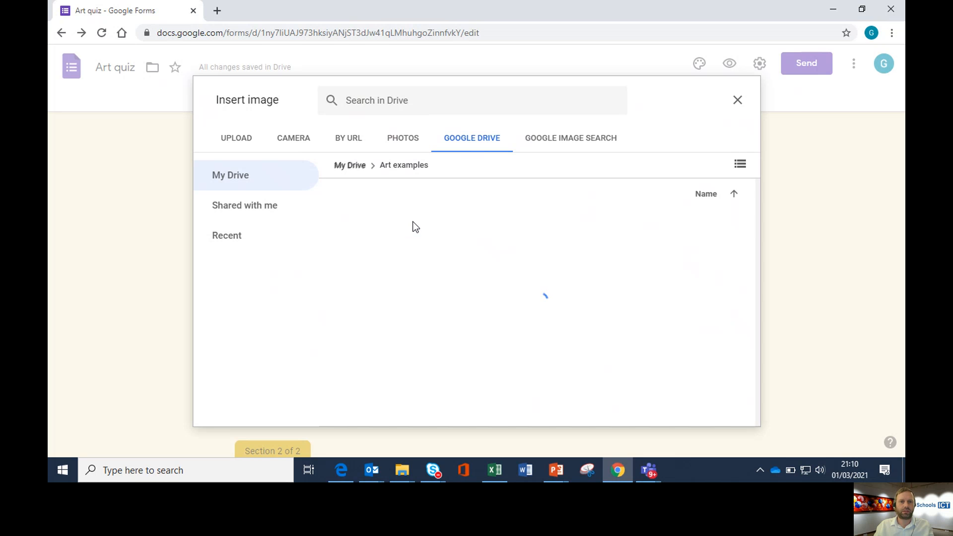
{"action": "left_click", "coordinate": [476, 249]}
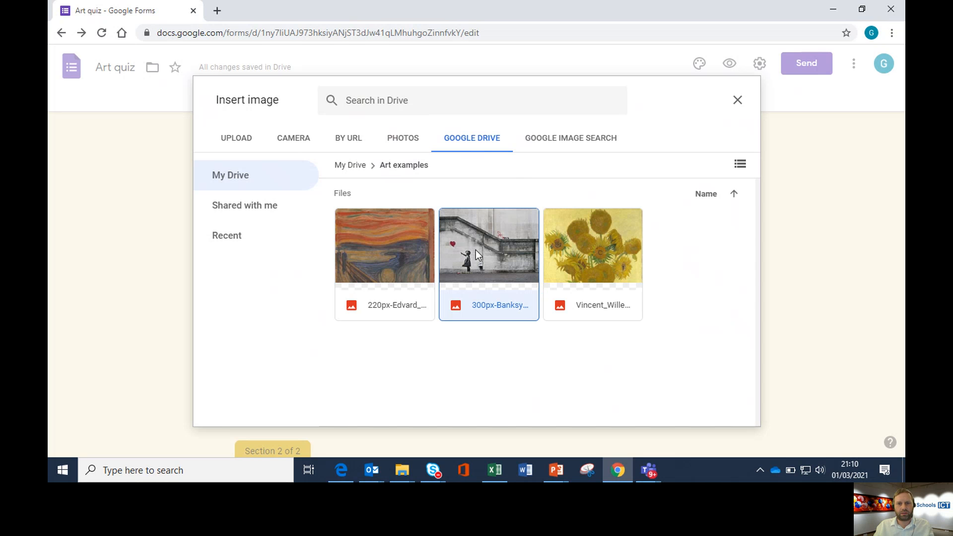
{"action": "left_click", "coordinate": [728, 412]}
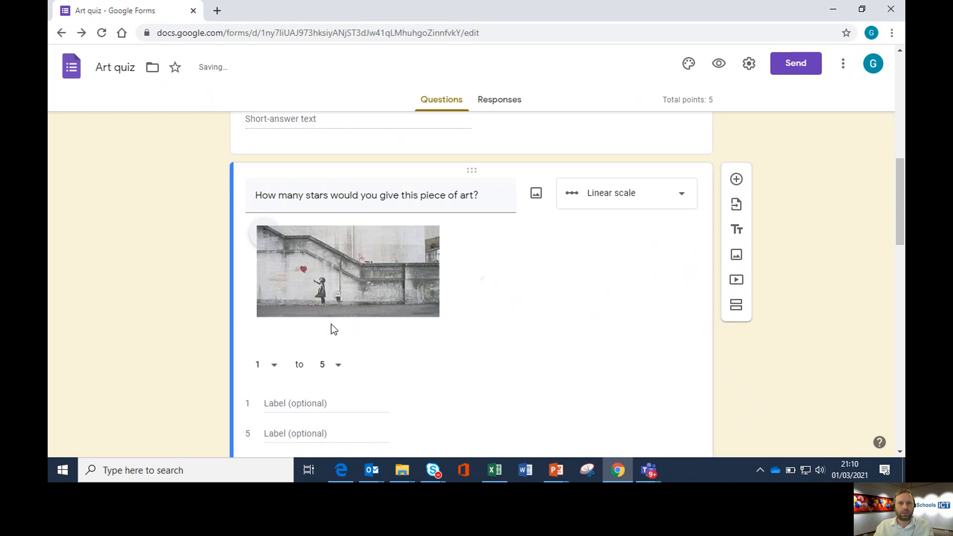
- Check the star-rating question's additional options and try making the question required
{"action": "left_click", "coordinate": [337, 402]}
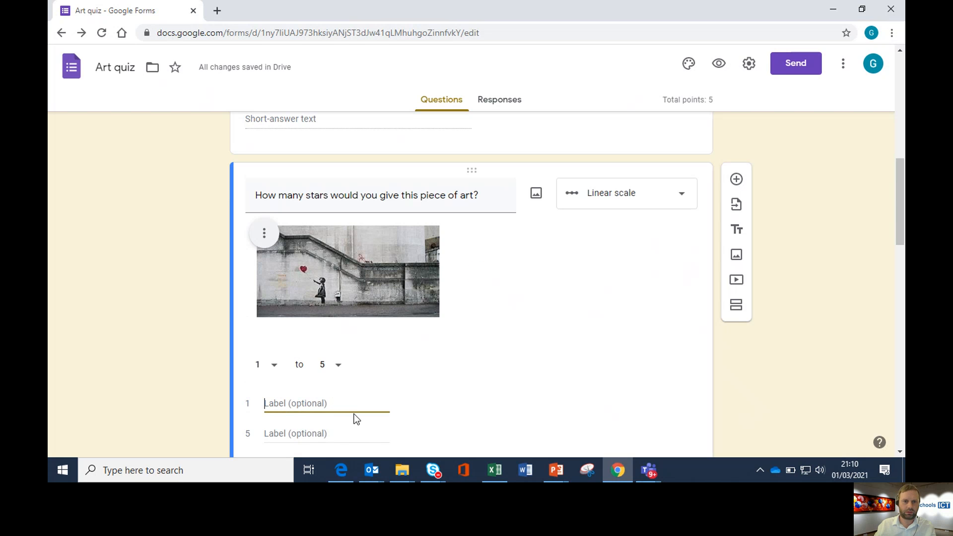
{"action": "scroll", "coordinate": [432, 395], "scroll_direction": "down", "scroll_amount": 1}
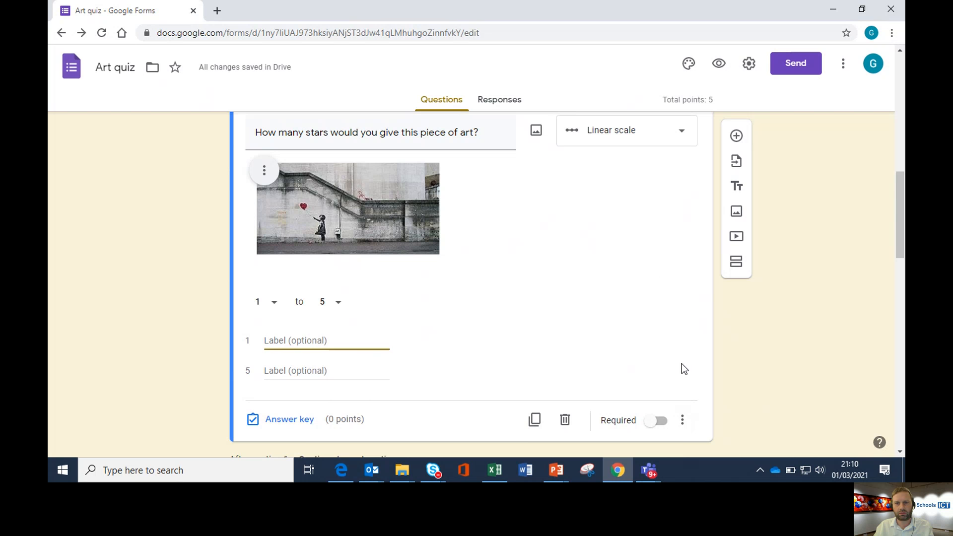
{"action": "left_click", "coordinate": [682, 420]}
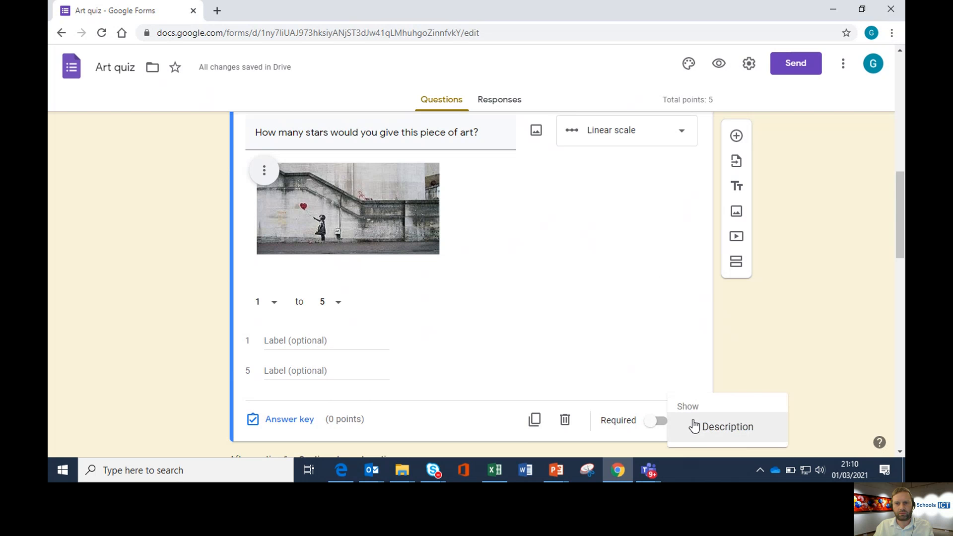
{"action": "left_click", "coordinate": [676, 352]}
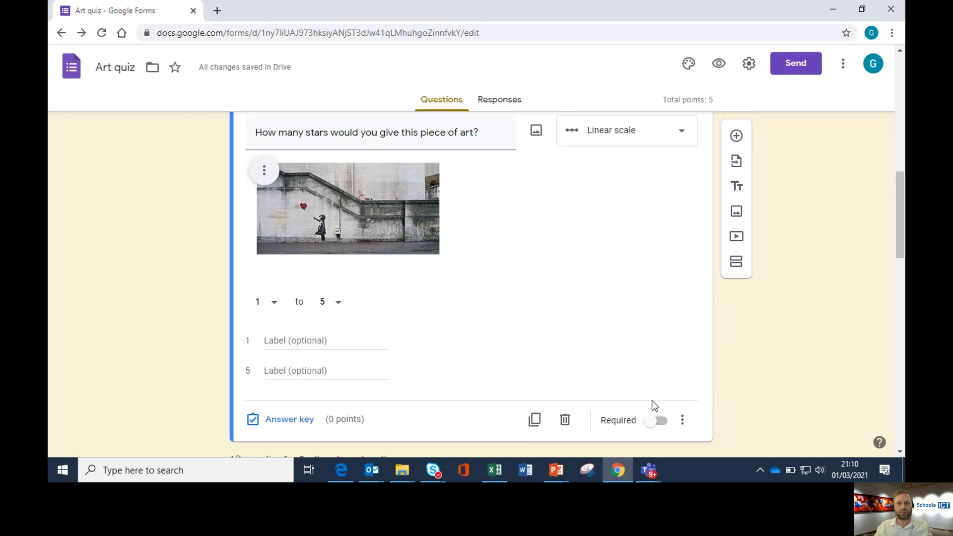
{"action": "left_click", "coordinate": [652, 422]}
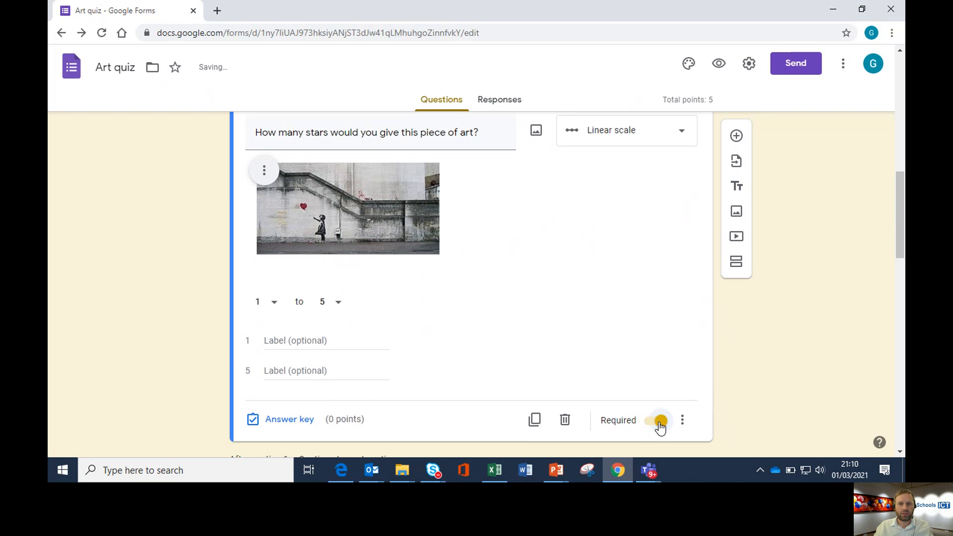
{"action": "left_click", "coordinate": [661, 422]}
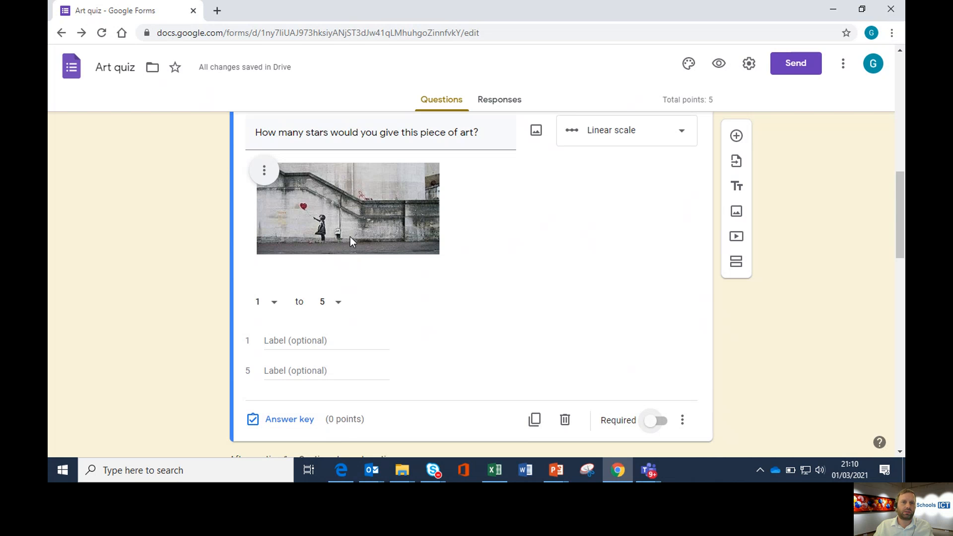
- Add a third section after the 'The Scream' file upload question and title it "Final section"
{"action": "scroll", "coordinate": [488, 298], "scroll_direction": "up", "scroll_amount": 3}
{"action": "scroll", "coordinate": [487, 298], "scroll_direction": "down", "scroll_amount": 4}
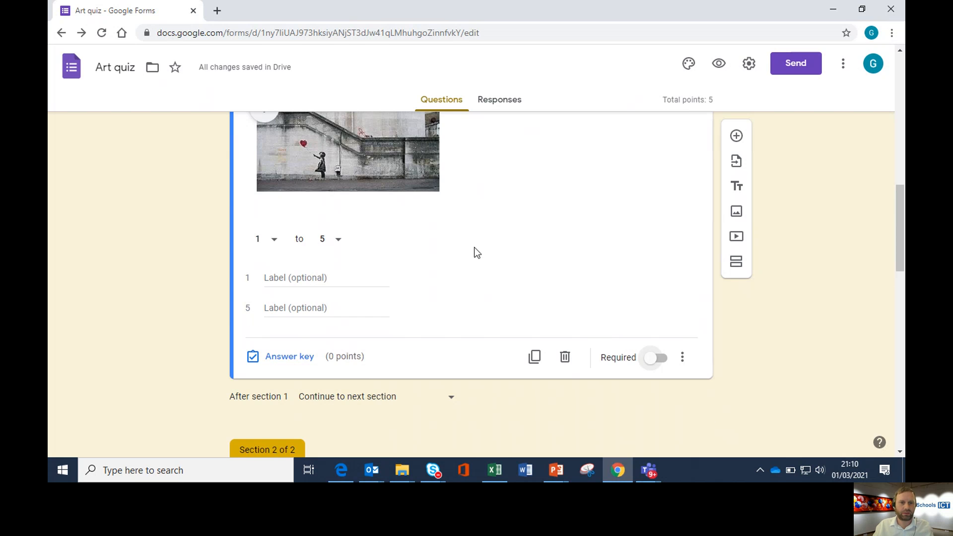
{"action": "scroll", "coordinate": [475, 250], "scroll_direction": "down", "scroll_amount": 4}
{"action": "scroll", "coordinate": [475, 243], "scroll_direction": "down", "scroll_amount": 9}
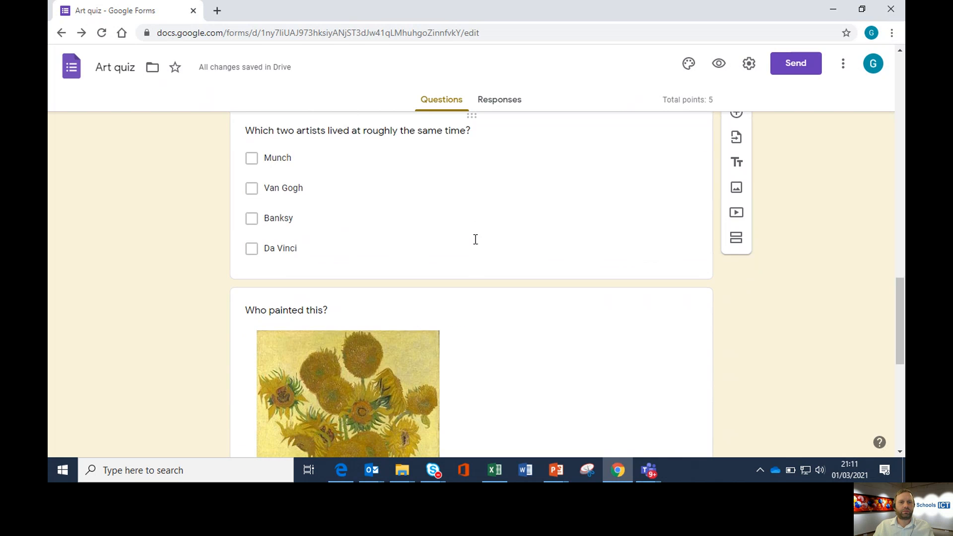
{"action": "scroll", "coordinate": [476, 245], "scroll_direction": "down", "scroll_amount": 4}
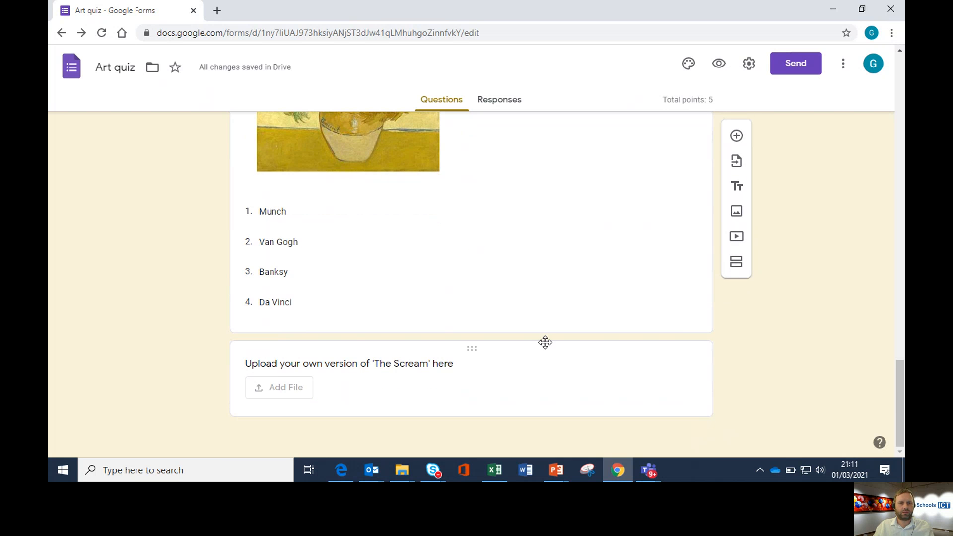
{"action": "left_click", "coordinate": [536, 394]}
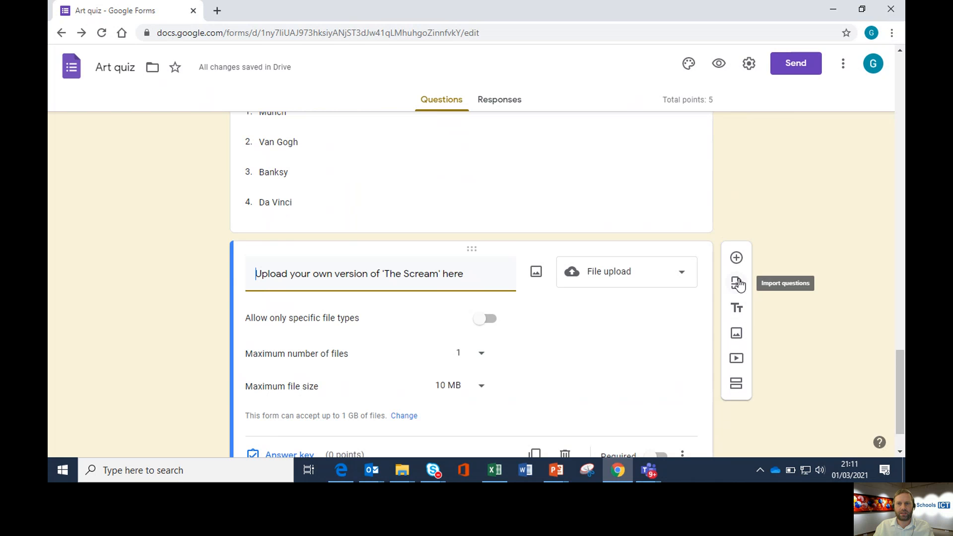
{"action": "left_click", "coordinate": [737, 384]}
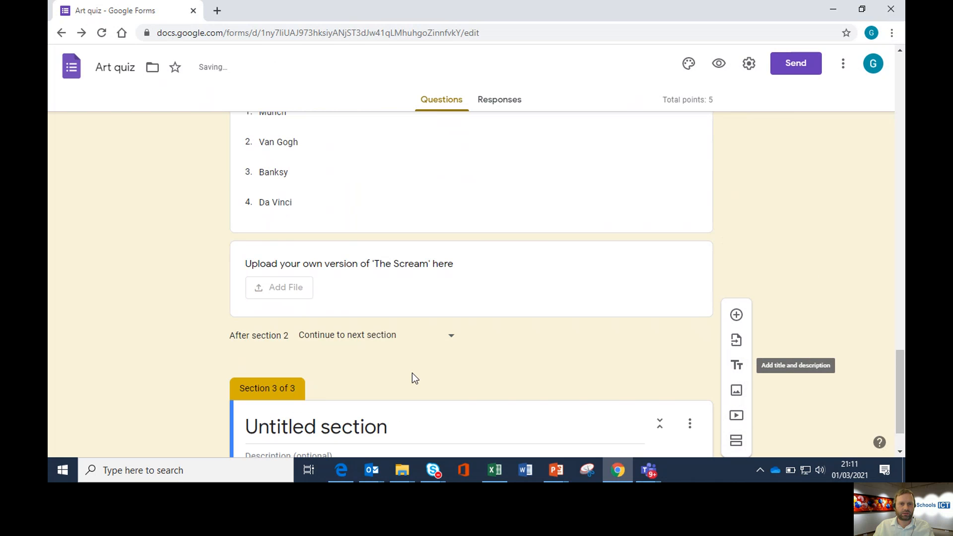
{"action": "scroll", "coordinate": [412, 373], "scroll_direction": "down", "scroll_amount": 1}
{"action": "left_click", "coordinate": [368, 363]}
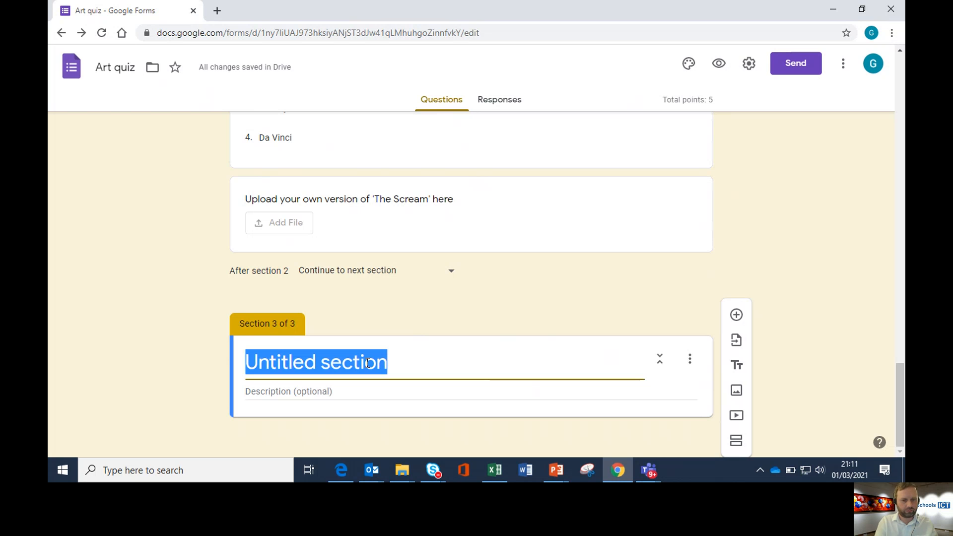
{"action": "type", "text": "Final section"}
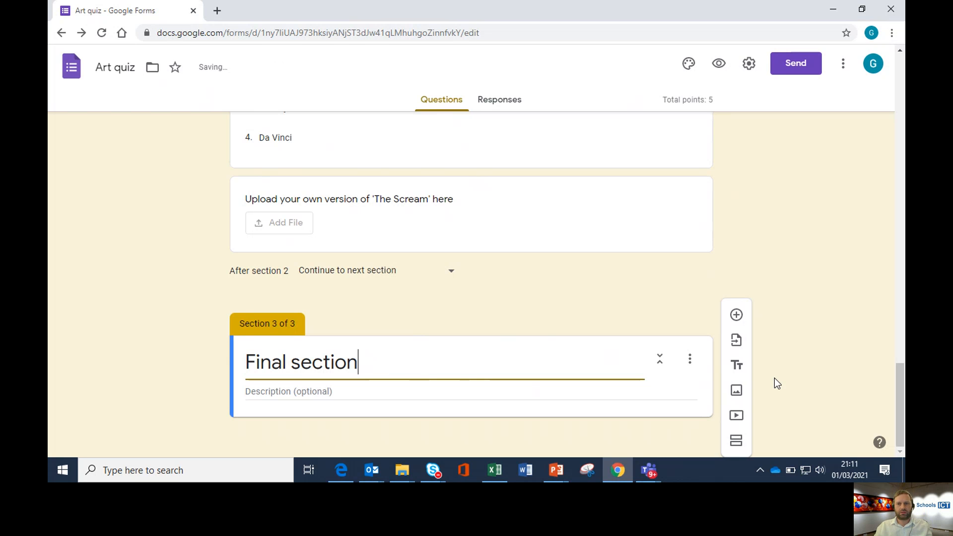
- Add a Multiple-choice grid question to the final section with the text "How would you rate each artist"
{"action": "left_click", "coordinate": [738, 319]}
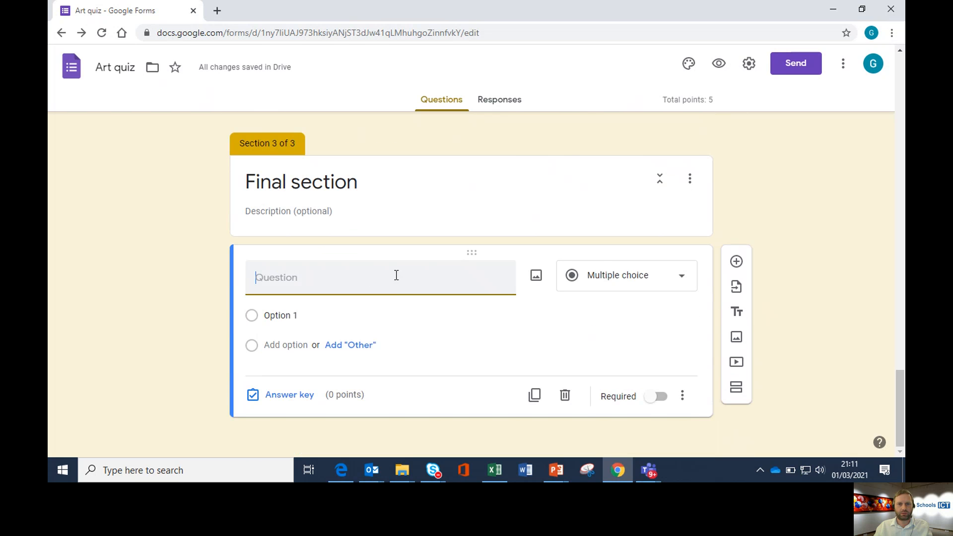
{"action": "left_click", "coordinate": [615, 277]}
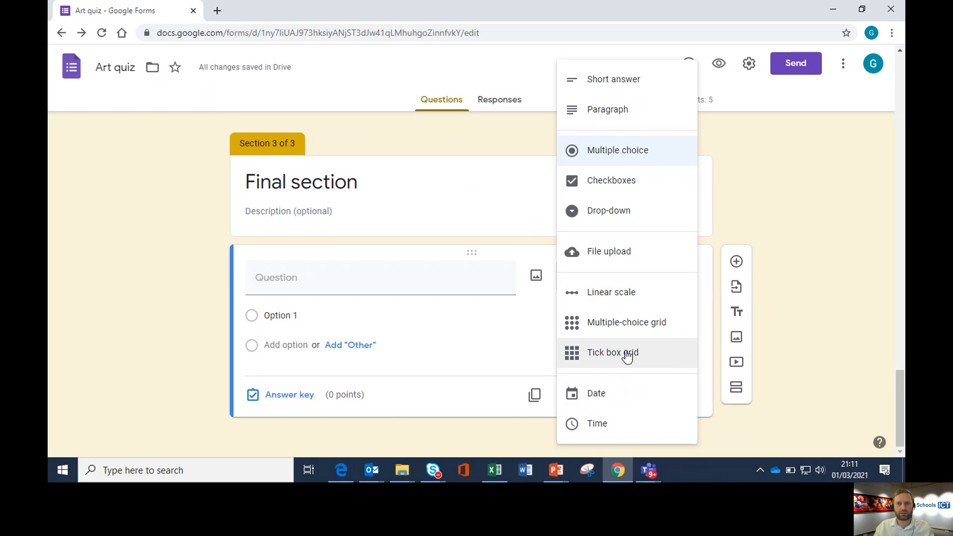
{"action": "left_click", "coordinate": [607, 323]}
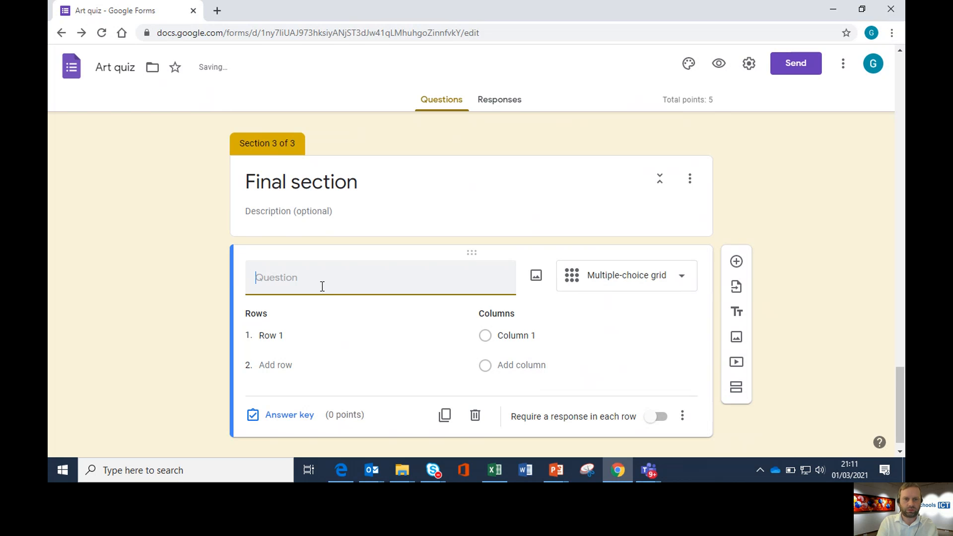
{"action": "type", "text": "How "}
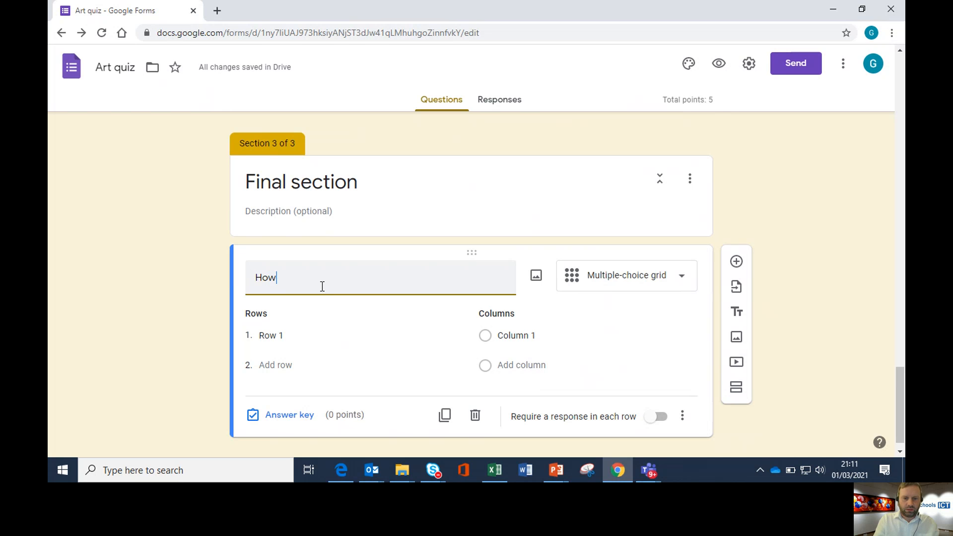
{"action": "type", "text": "would yo"}
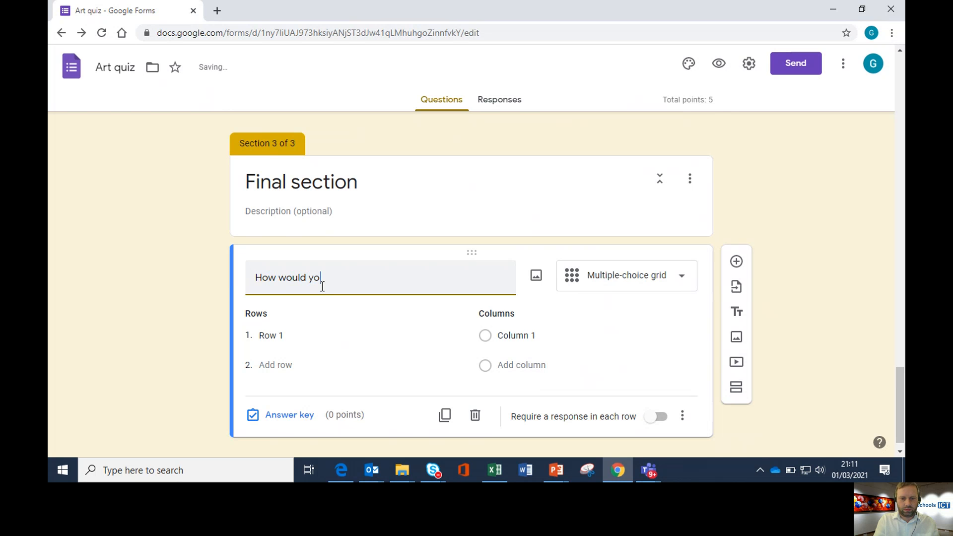
{"action": "type", "text": "u rate each artist"}
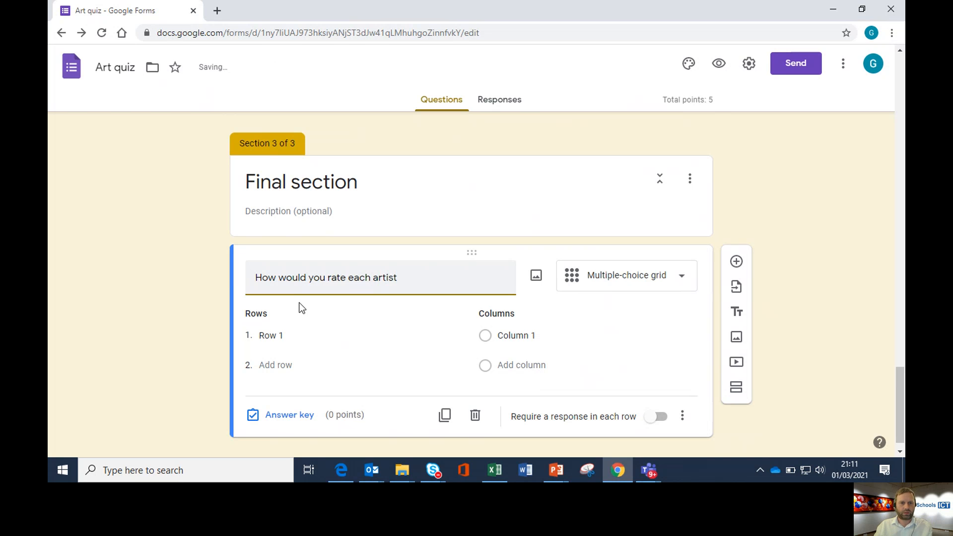
- Fill the grid question's rows with Munch, Van Gogh, Banksy and Da Vinci
{"action": "left_click", "coordinate": [273, 335]}
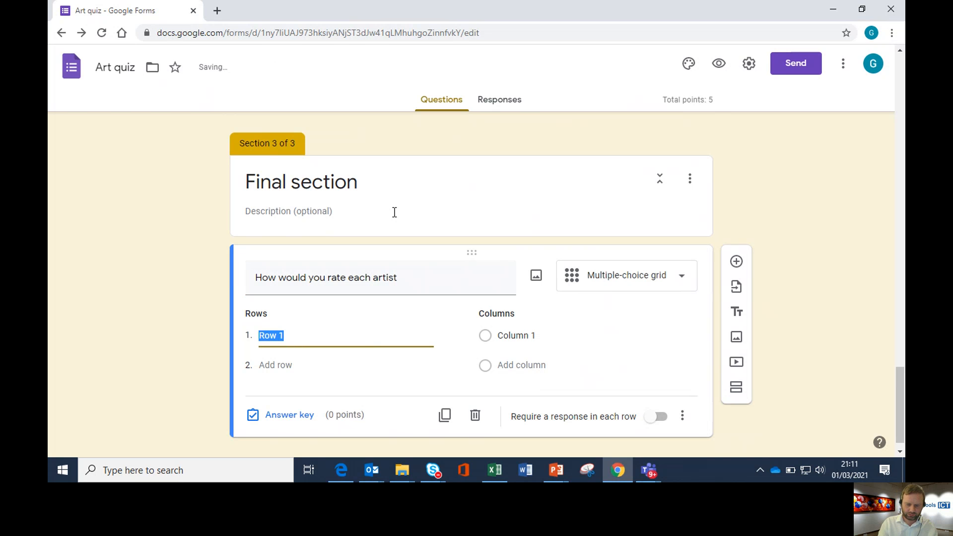
{"action": "type", "text": "Munch"}
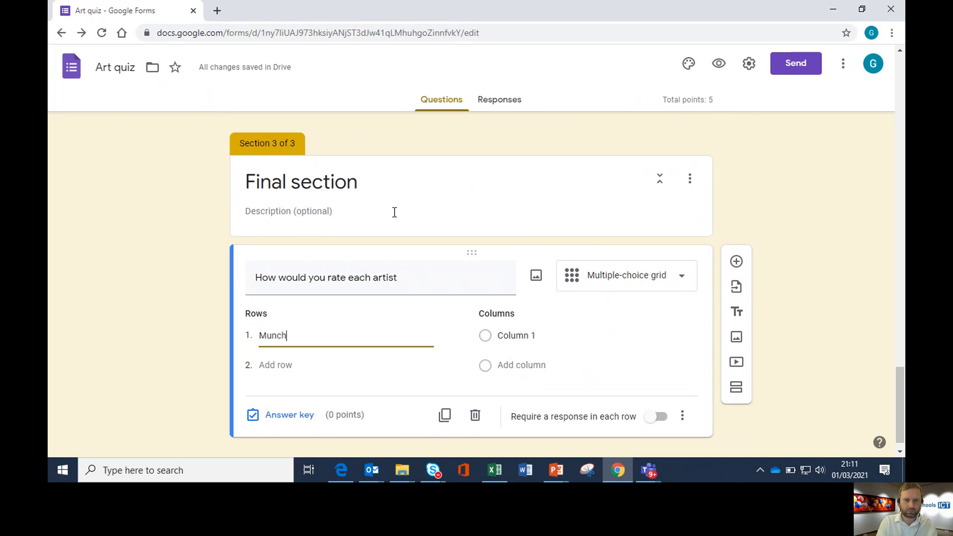
{"action": "key", "text": "Return"}
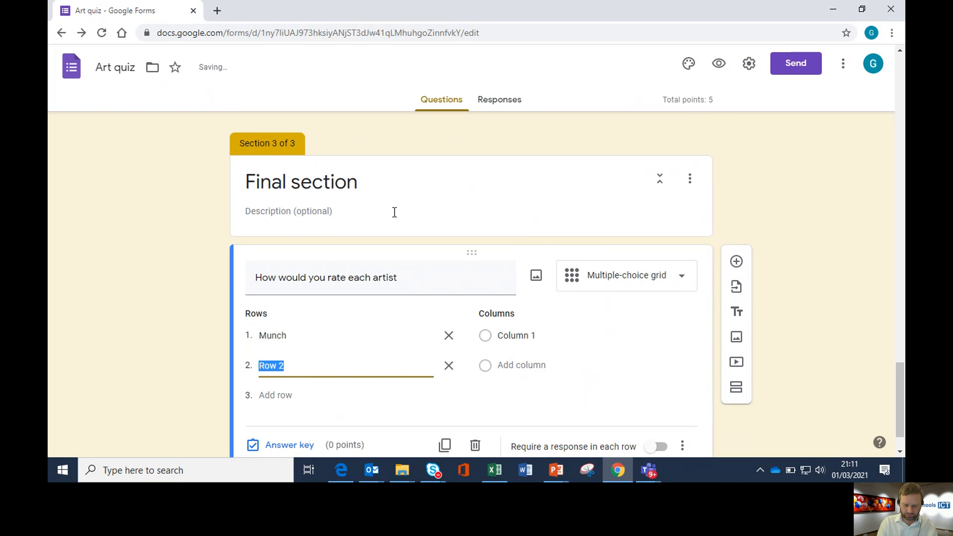
{"action": "type", "text": "Van Gogh"}
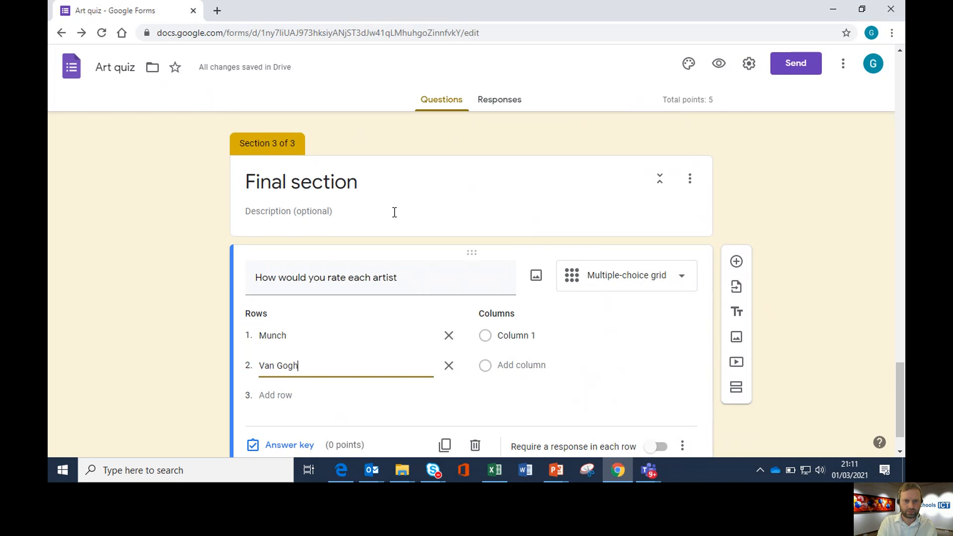
{"action": "key", "text": "Return"}
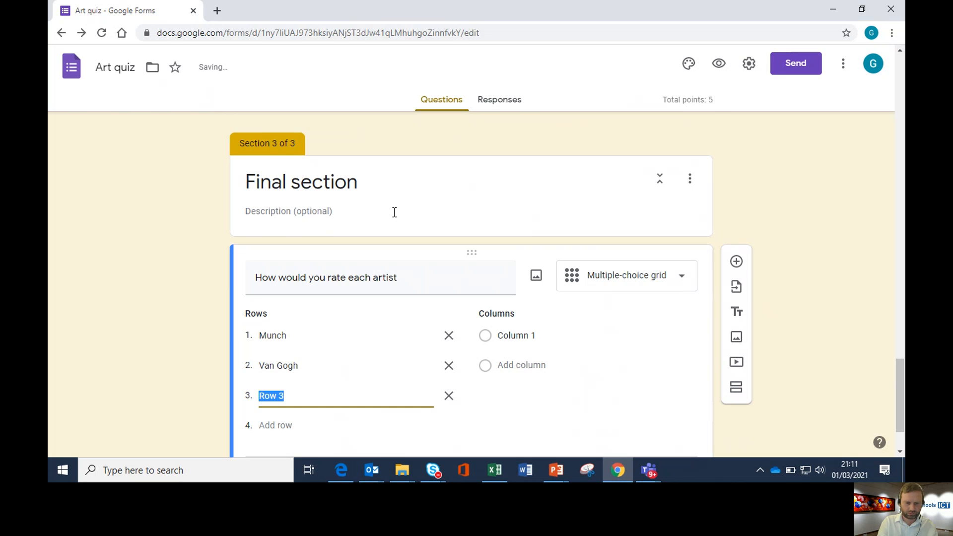
{"action": "type", "text": "Banksy"}
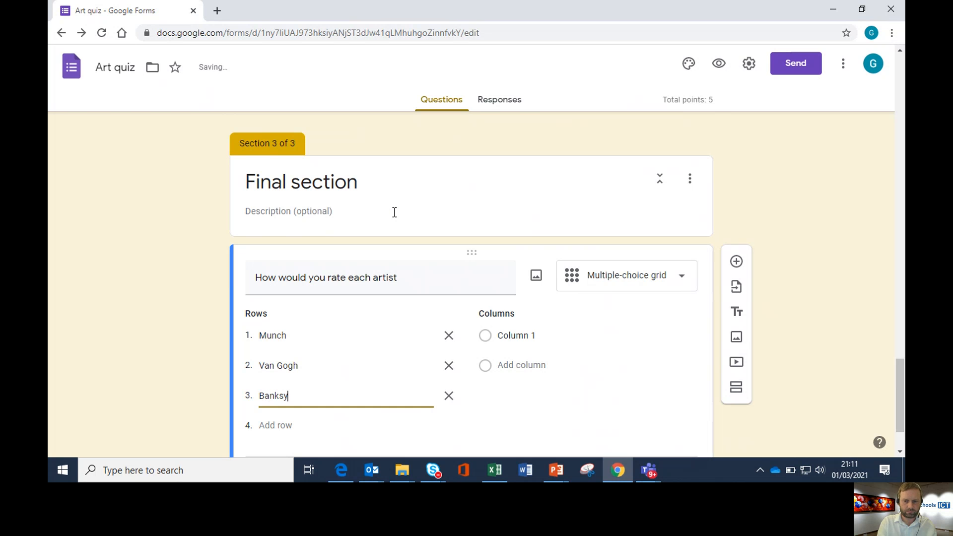
{"action": "key", "text": "Return"}
{"action": "type", "text": "Da V"}
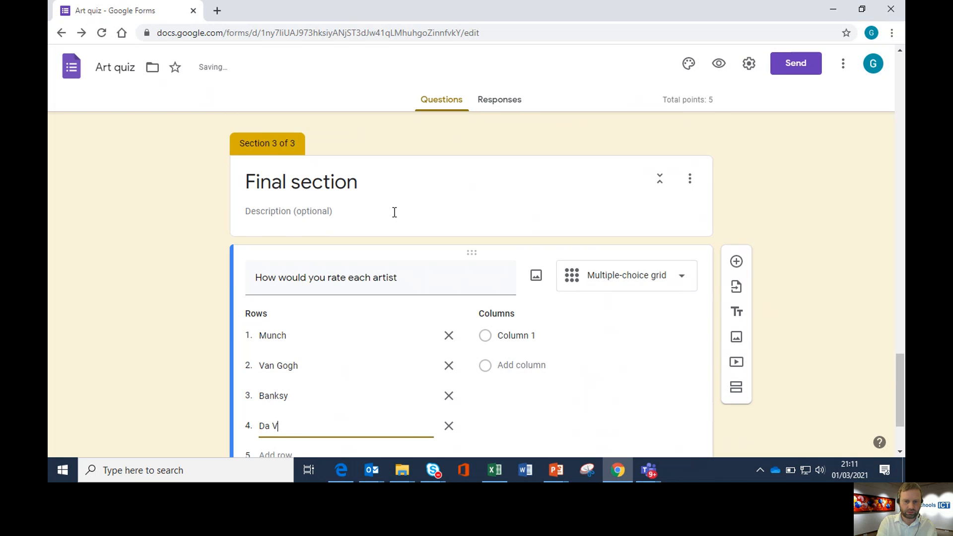
{"action": "type", "text": "inci"}
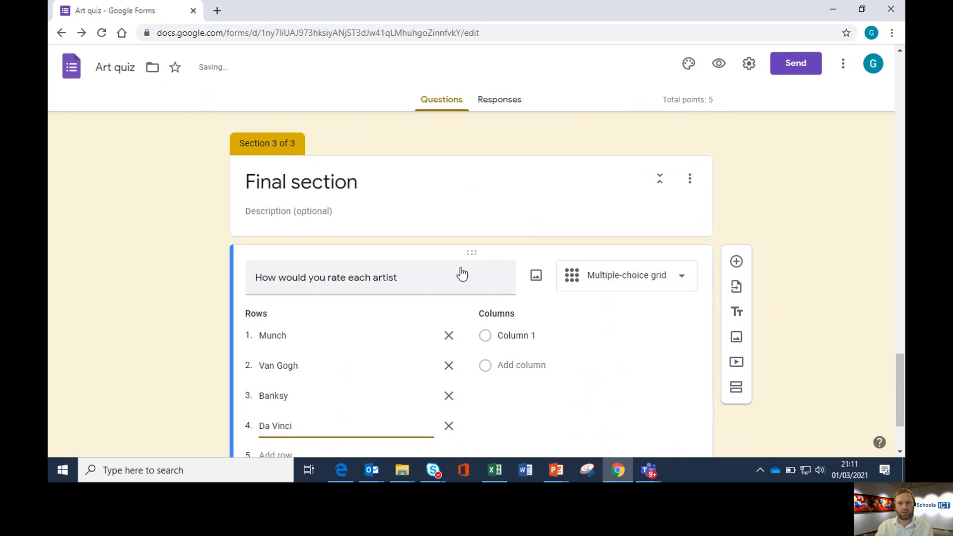
- Name the grid question's first two columns "Not good" and "Middling"
{"action": "left_click", "coordinate": [505, 336]}
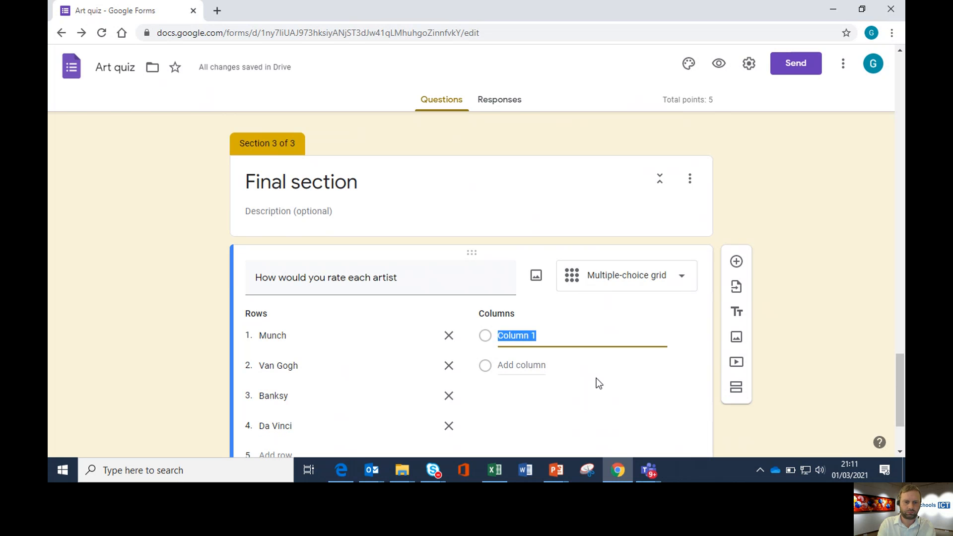
{"action": "type", "text": "Worst"}
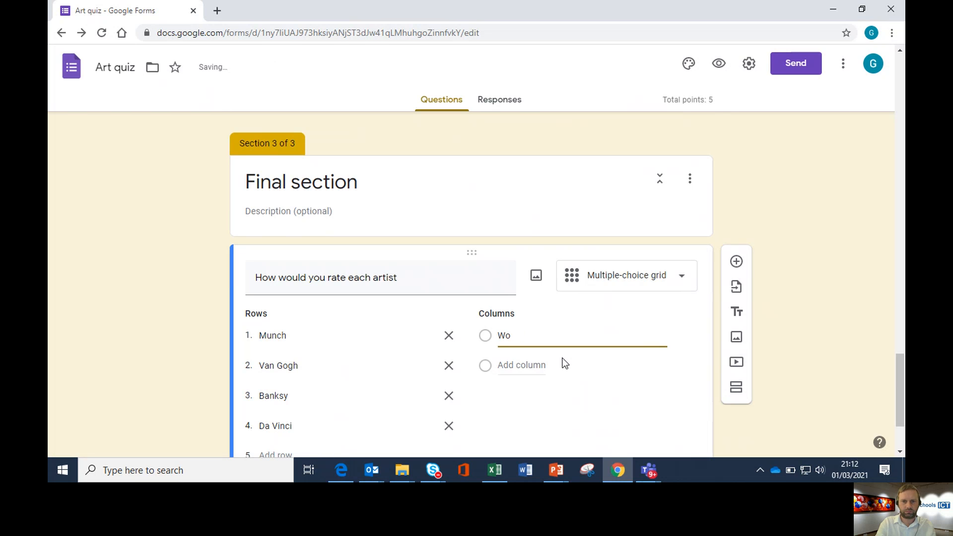
{"action": "key", "text": "BackSpace"}
{"action": "key", "text": "BackSpace"}
{"action": "type", "text": "Not go"}
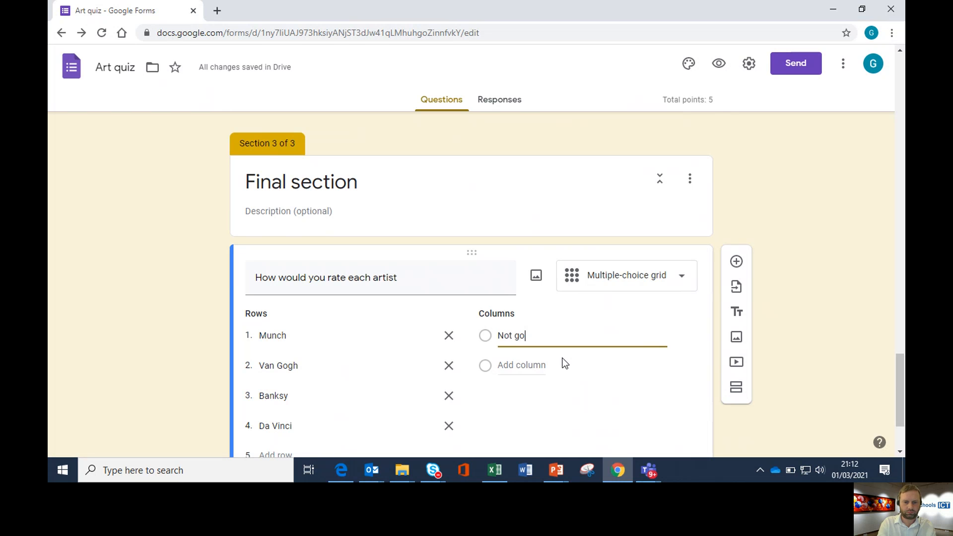
{"action": "type", "text": "od"}
{"action": "left_click", "coordinate": [530, 365]}
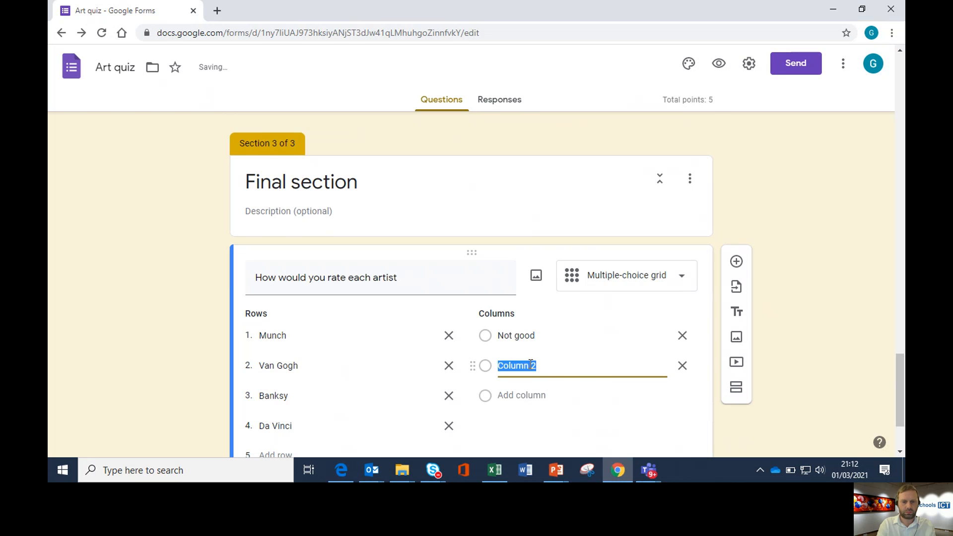
{"action": "type", "text": "Middling"}
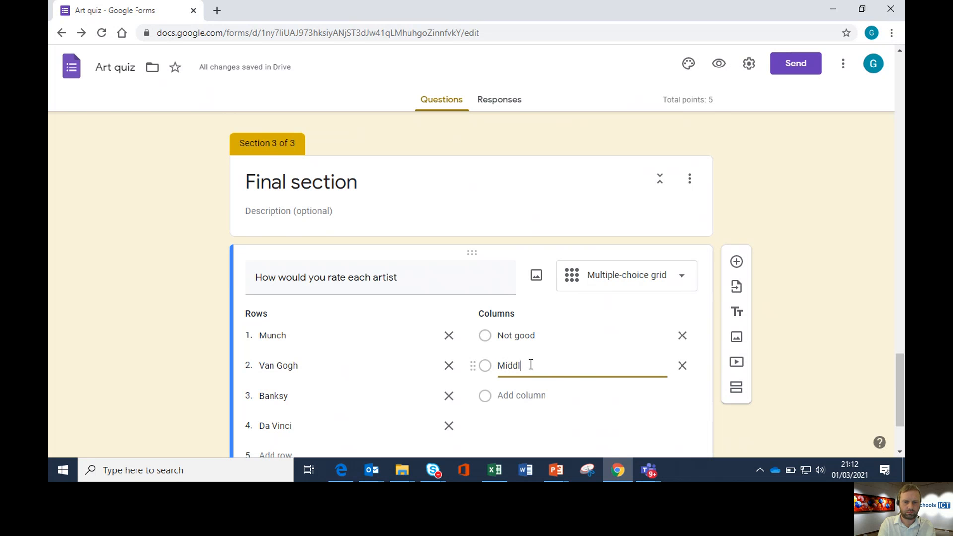
- Add the grid columns "Good" and "Amazing!" and require a response in each row
{"action": "left_click", "coordinate": [534, 397]}
{"action": "type", "text": "Goog"}
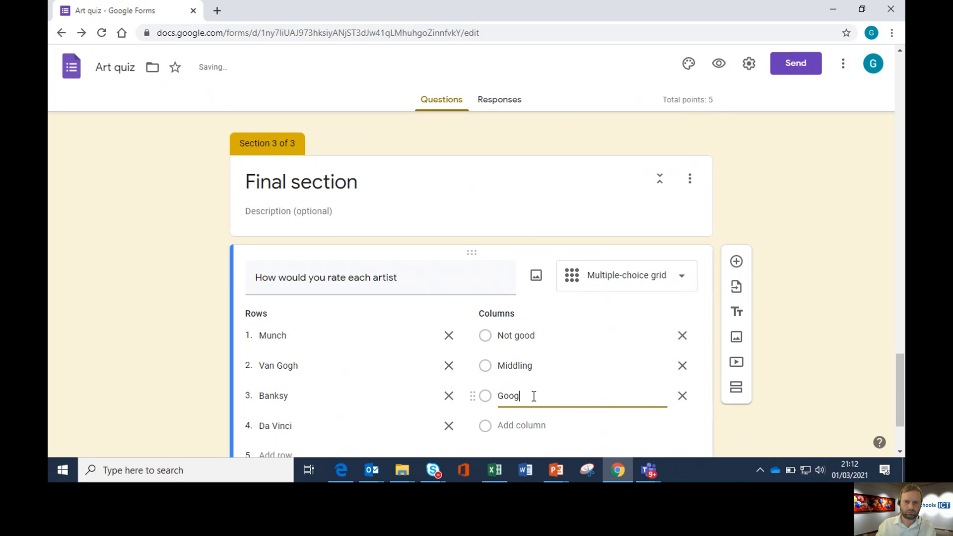
{"action": "key", "text": "BackSpace"}
{"action": "type", "text": "d"}
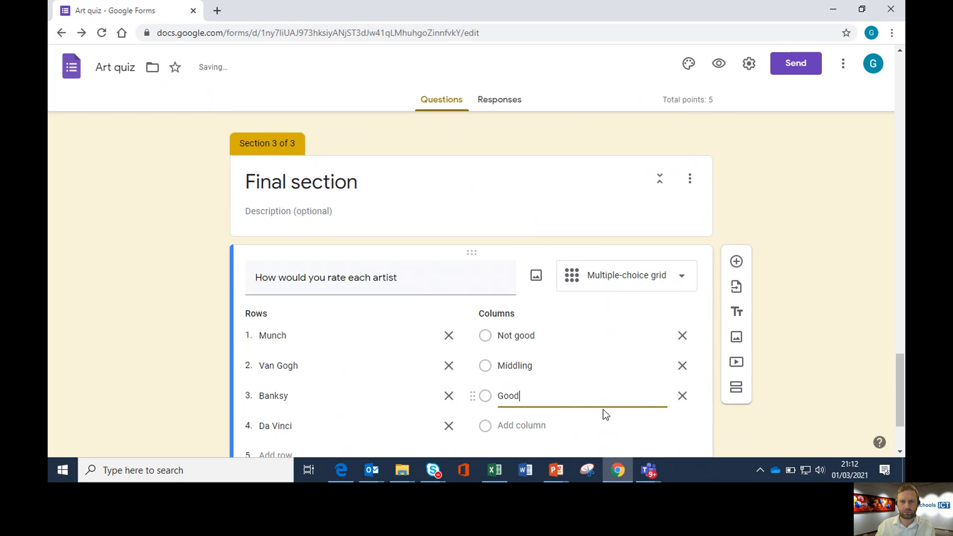
{"action": "left_click", "coordinate": [545, 423]}
{"action": "type", "text": "Amazin"}
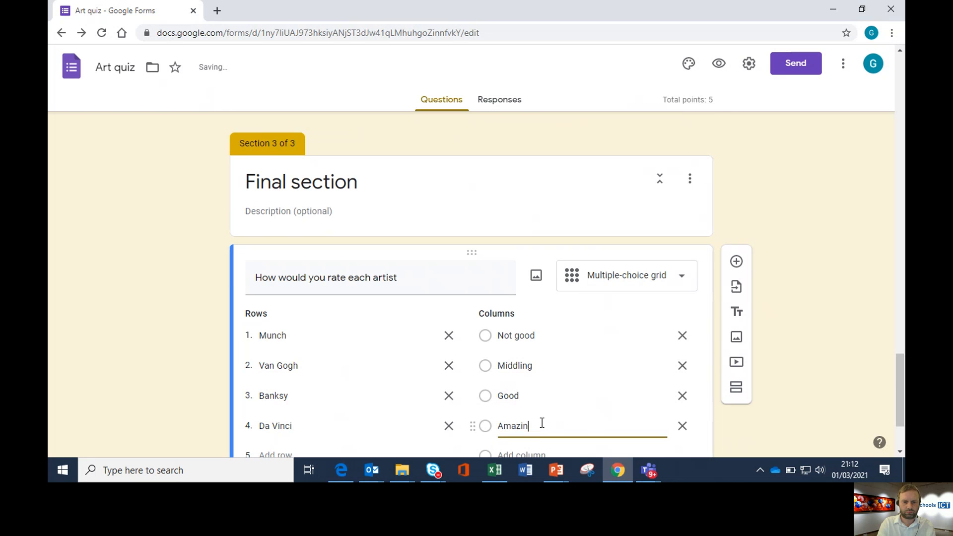
{"action": "type", "text": "g!"}
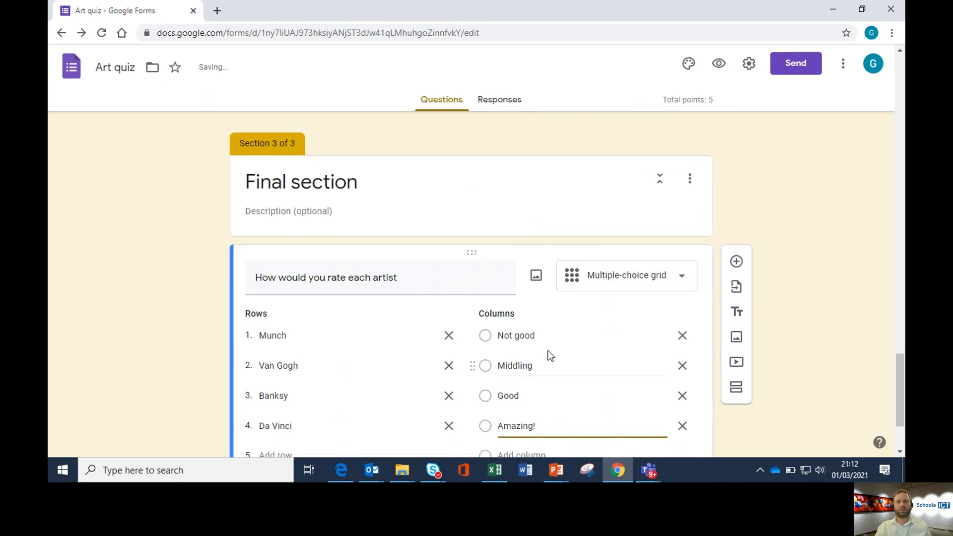
{"action": "scroll", "coordinate": [546, 355], "scroll_direction": "down", "scroll_amount": 2}
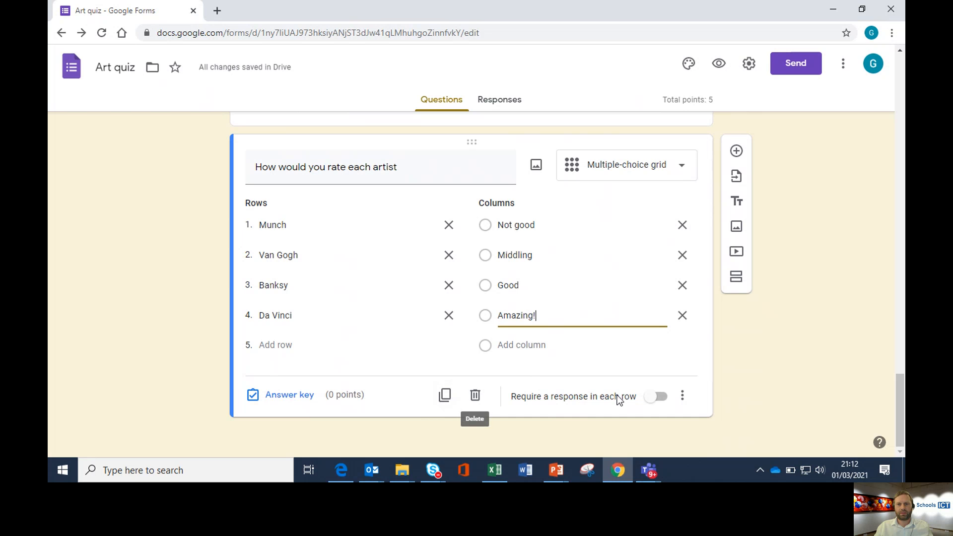
{"action": "left_click", "coordinate": [646, 399]}
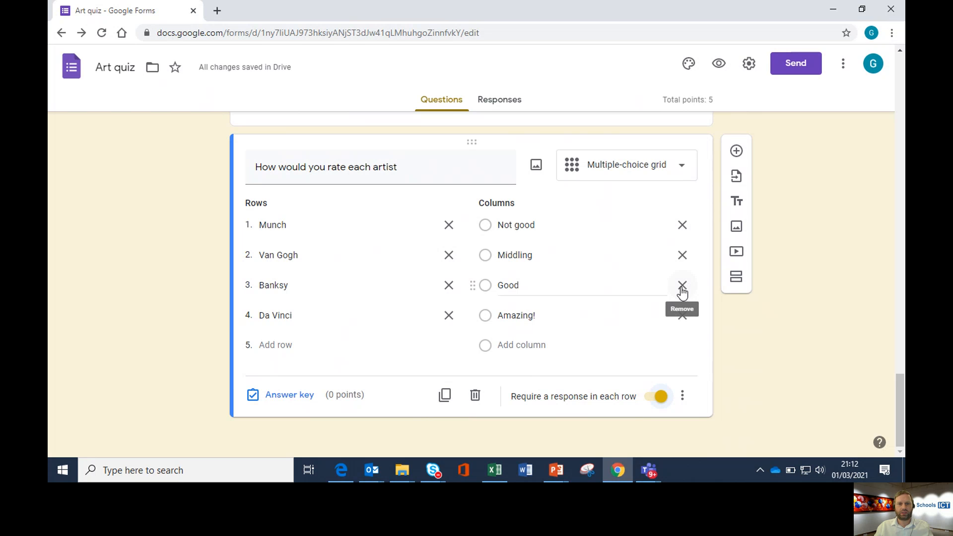
- Open a preview of the art quiz as respondents see it
{"action": "scroll", "coordinate": [607, 250], "scroll_direction": "up", "scroll_amount": 6}
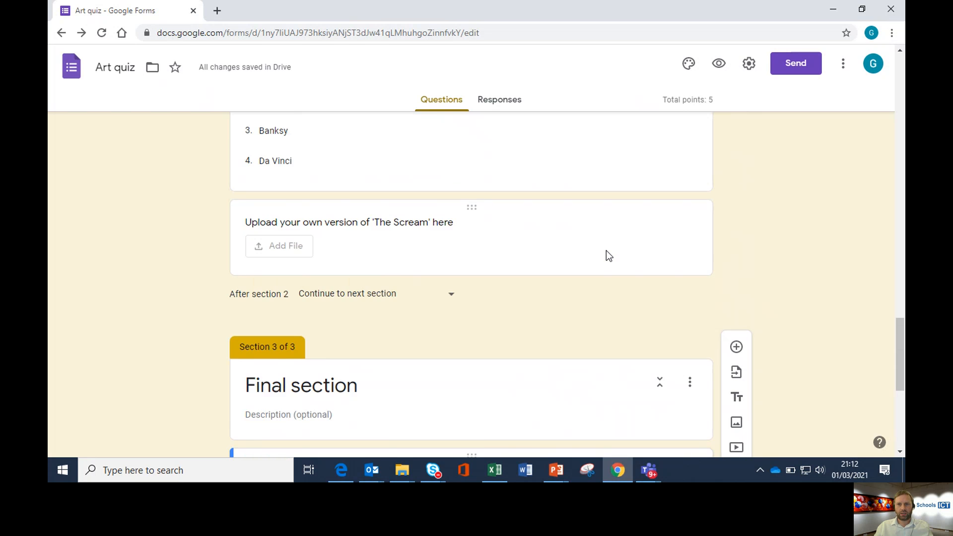
{"action": "scroll", "coordinate": [607, 250], "scroll_direction": "up", "scroll_amount": 5}
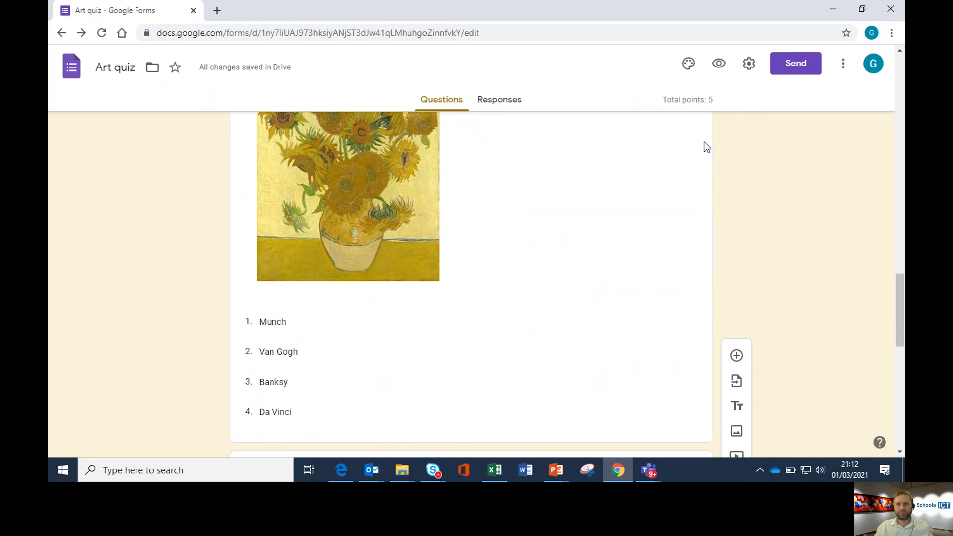
{"action": "left_click", "coordinate": [719, 64]}
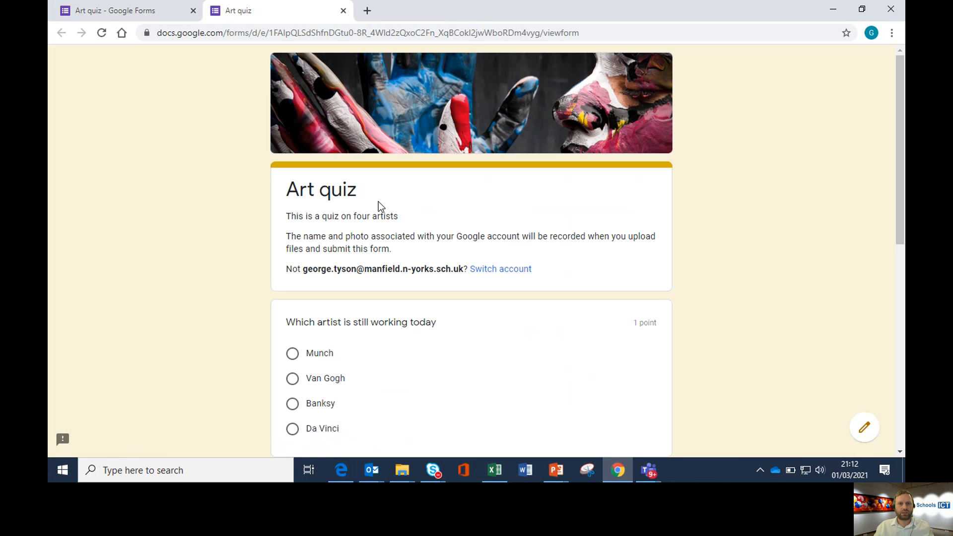
- Answer the still-working artist question with Munch and enter "Edward Munch" as the painter of 'The Scream'
{"action": "scroll", "coordinate": [439, 221], "scroll_direction": "down", "scroll_amount": 1}
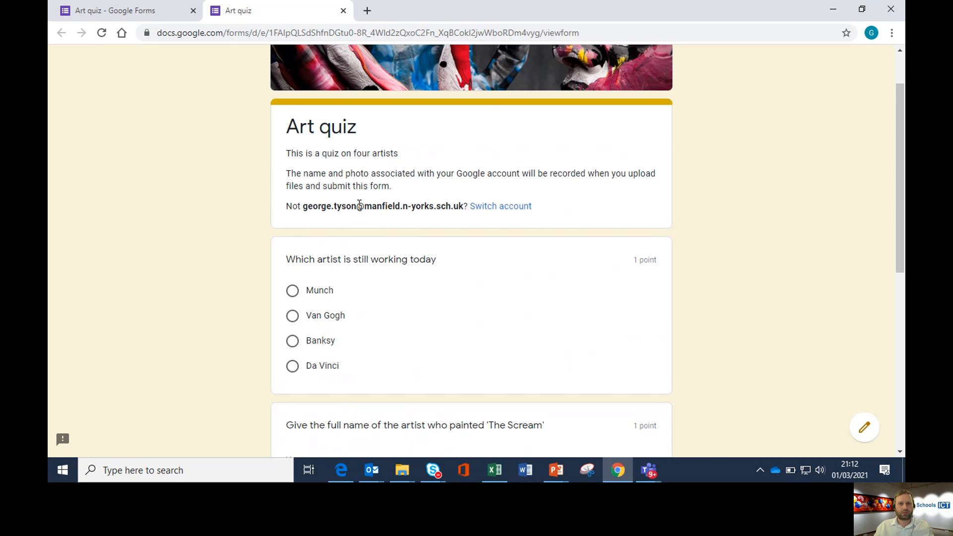
{"action": "left_click", "coordinate": [293, 296]}
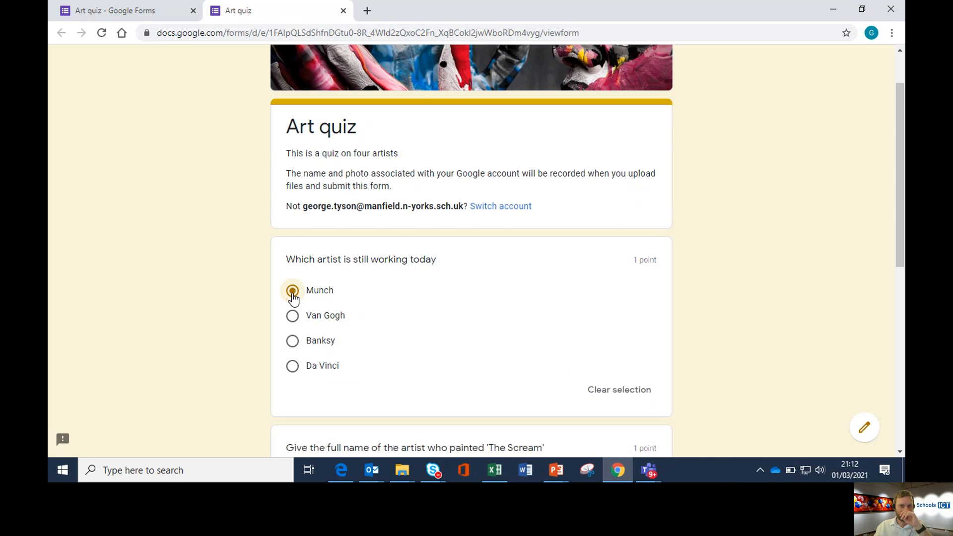
{"action": "scroll", "coordinate": [294, 299], "scroll_direction": "down", "scroll_amount": 1}
{"action": "scroll", "coordinate": [293, 298], "scroll_direction": "down", "scroll_amount": 3}
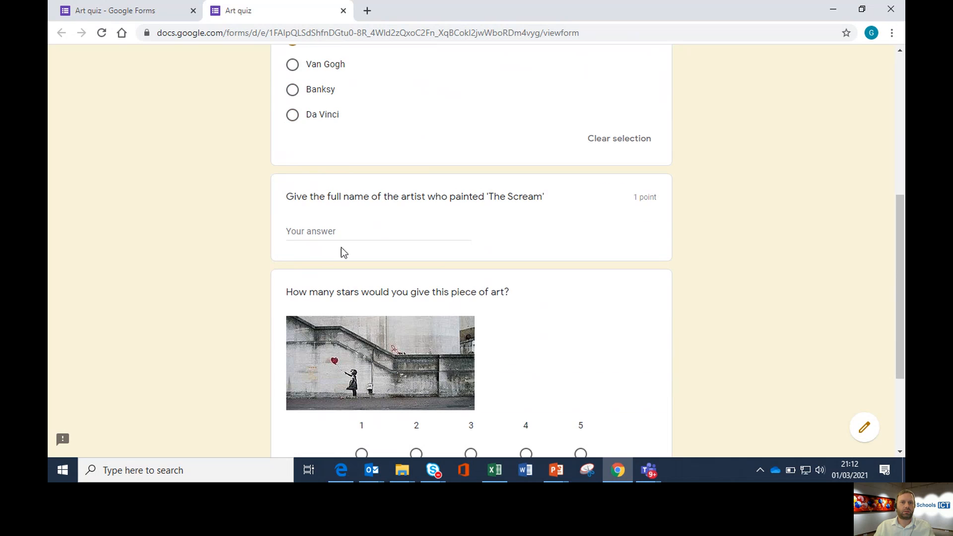
{"action": "left_click", "coordinate": [344, 236]}
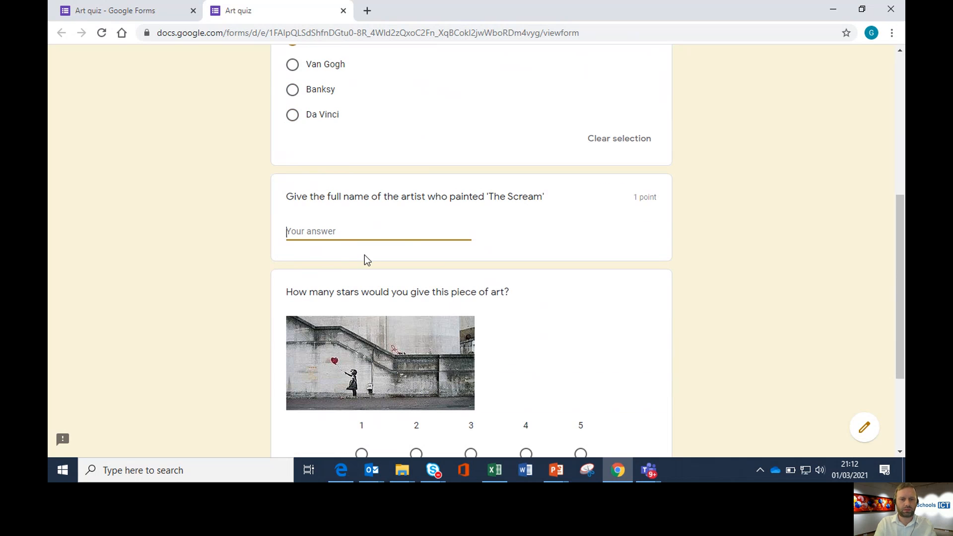
{"action": "type", "text": "Edwa"}
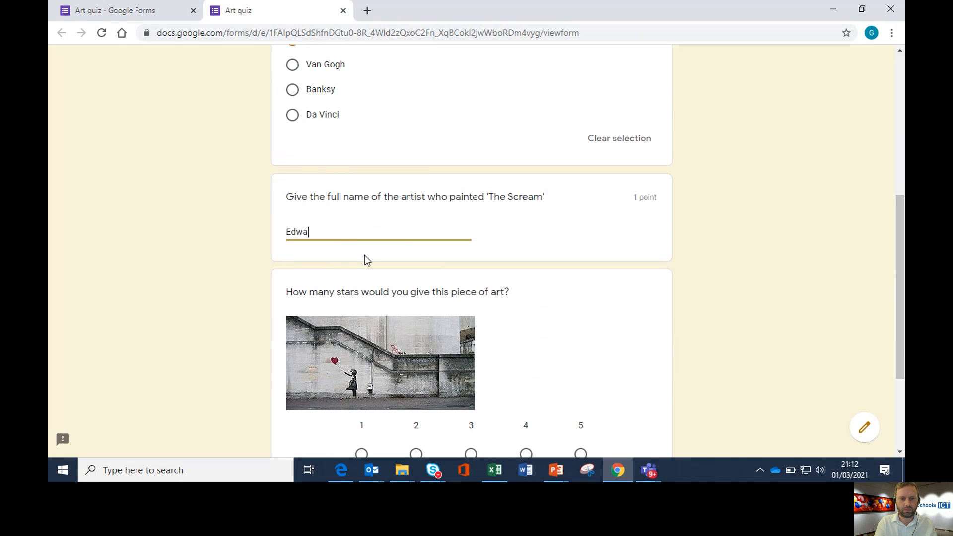
{"action": "type", "text": "rd Munch"}
- Give the wall artwork 5 stars and continue to the quiz's second section
{"action": "scroll", "coordinate": [373, 268], "scroll_direction": "down", "scroll_amount": 2}
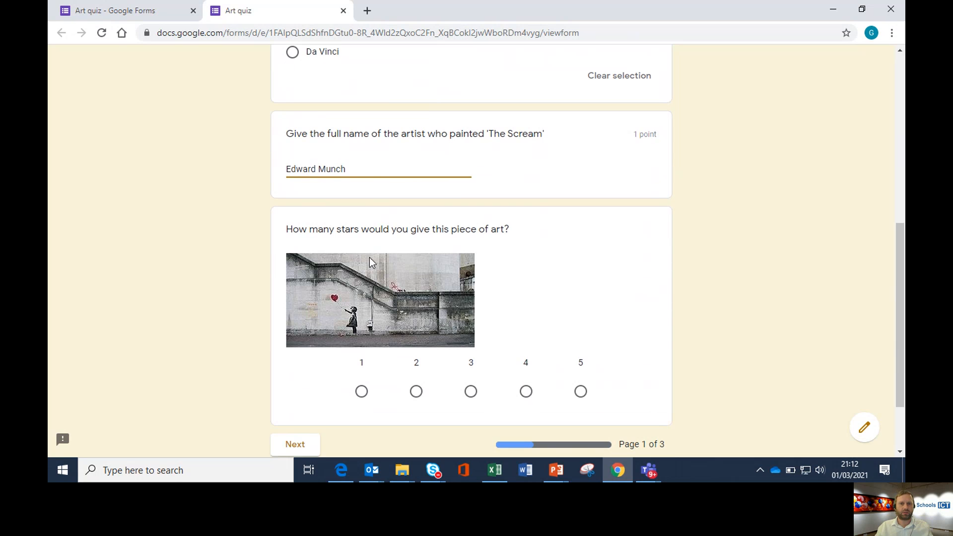
{"action": "left_click", "coordinate": [581, 392]}
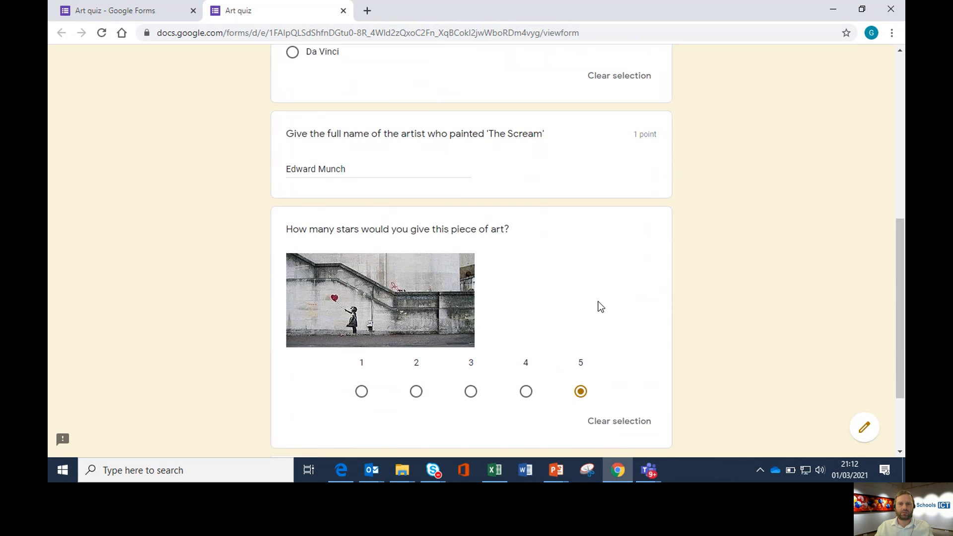
{"action": "scroll", "coordinate": [598, 303], "scroll_direction": "down", "scroll_amount": 2}
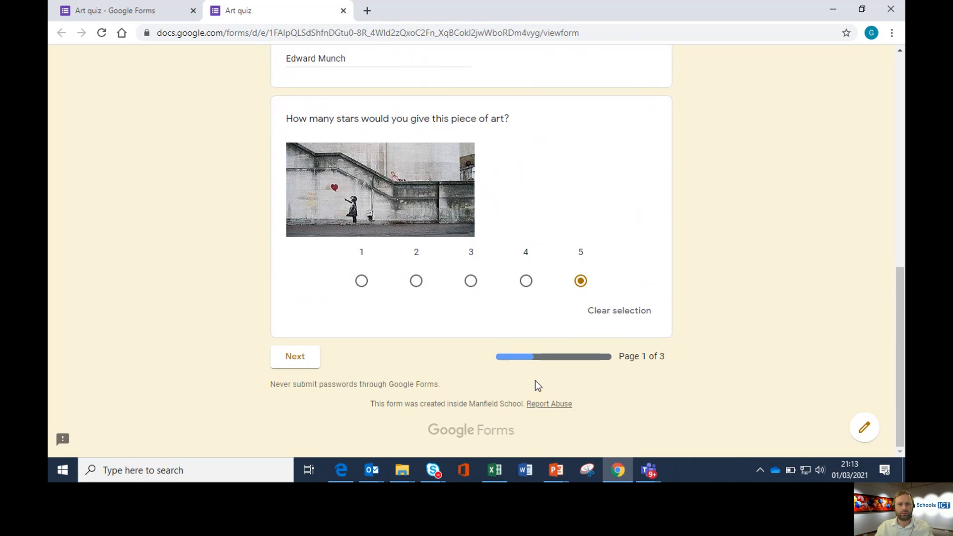
{"action": "left_click", "coordinate": [304, 358]}
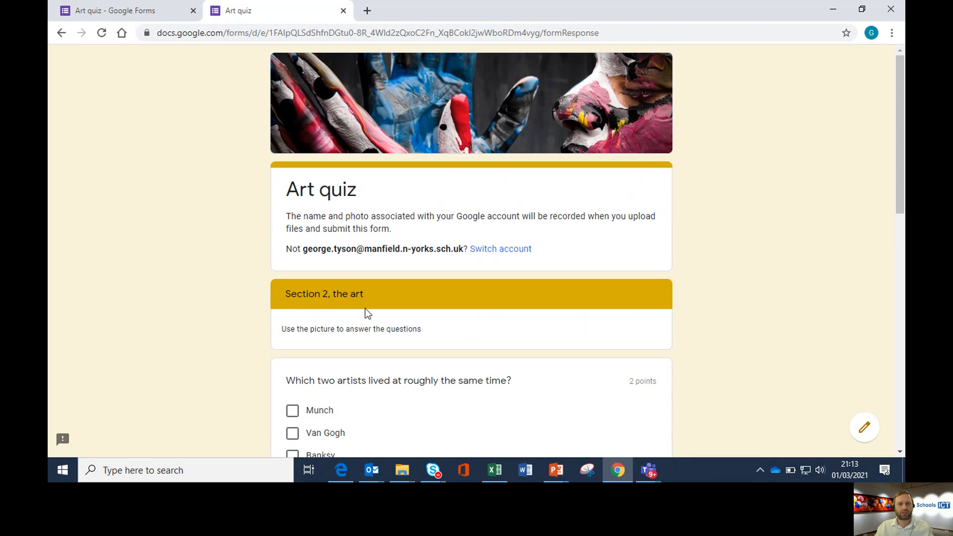
- Select Munch and Van Gogh as the two artists who lived at roughly the same time
{"action": "scroll", "coordinate": [359, 318], "scroll_direction": "down", "scroll_amount": 3}
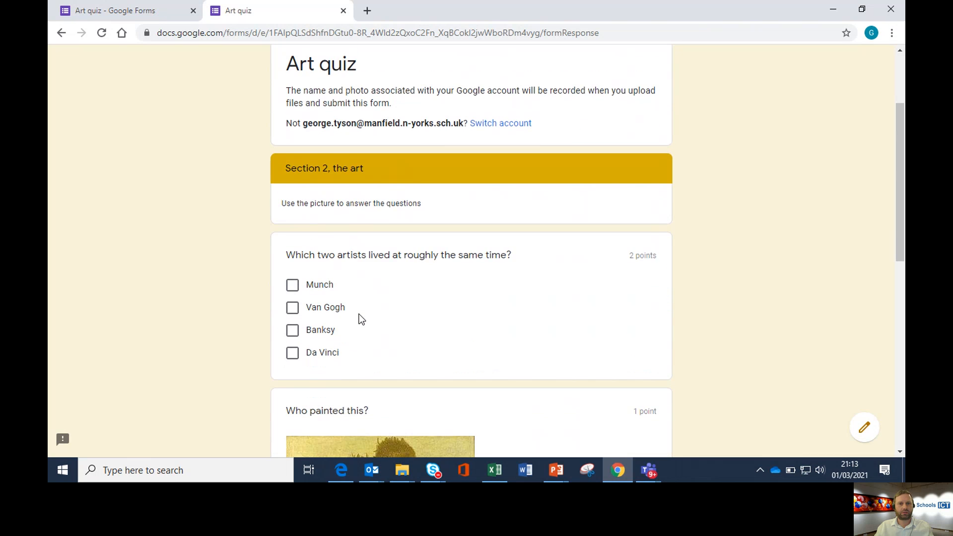
{"action": "scroll", "coordinate": [358, 315], "scroll_direction": "down", "scroll_amount": 1}
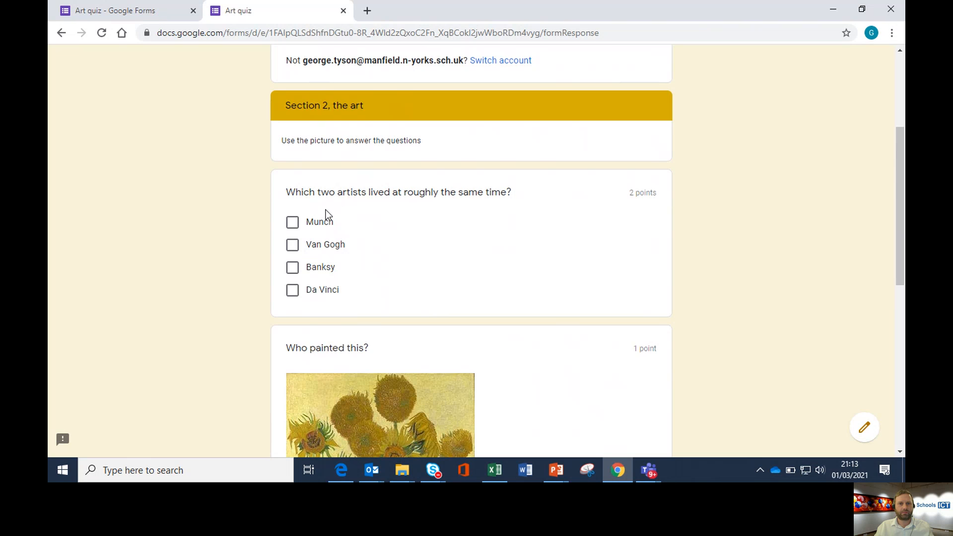
{"action": "left_click", "coordinate": [292, 245]}
{"action": "left_click", "coordinate": [292, 222]}
- Choose Banksy as the painter of the sunflowers picture and continue to the final section without uploading a file
{"action": "scroll", "coordinate": [466, 250], "scroll_direction": "down", "scroll_amount": 3}
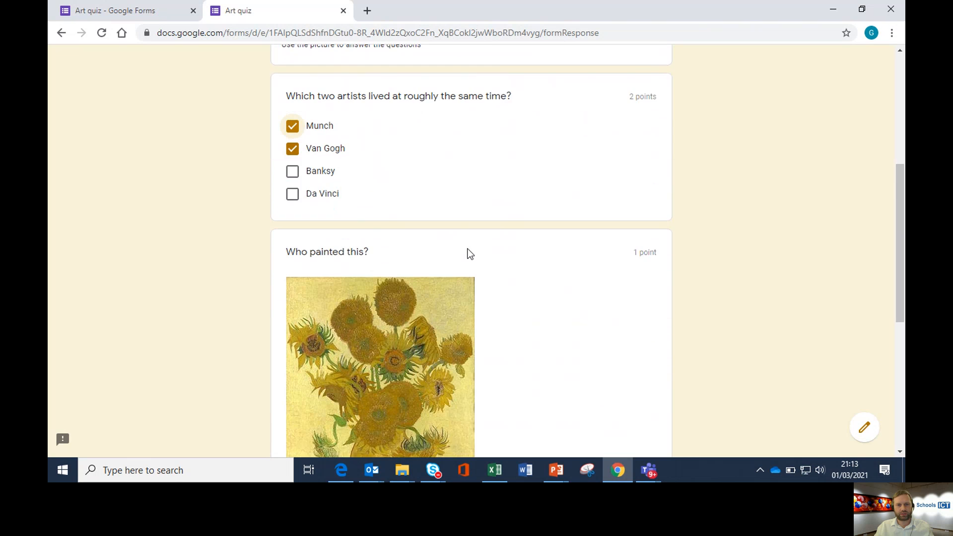
{"action": "scroll", "coordinate": [469, 249], "scroll_direction": "down", "scroll_amount": 2}
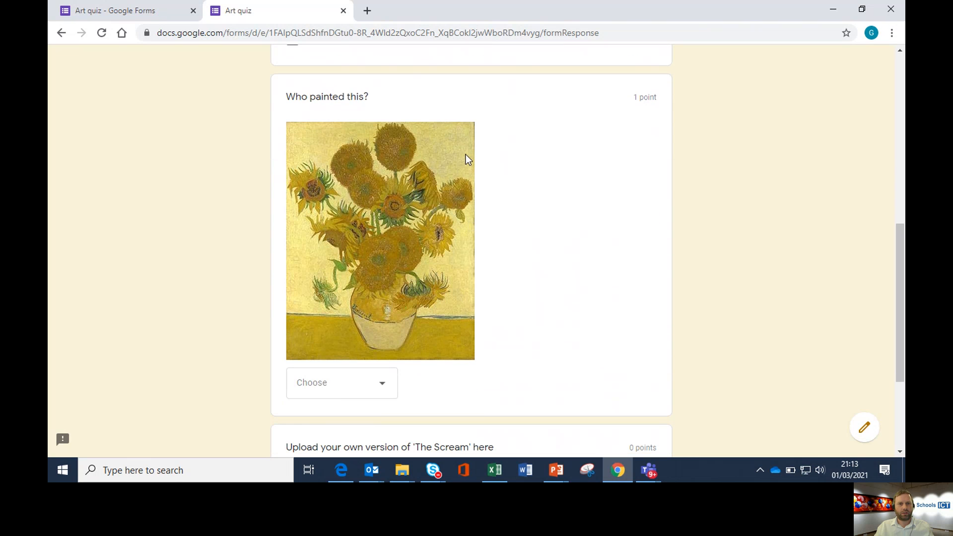
{"action": "left_click", "coordinate": [383, 388]}
{"action": "scroll", "coordinate": [377, 348], "scroll_direction": "down", "scroll_amount": 1}
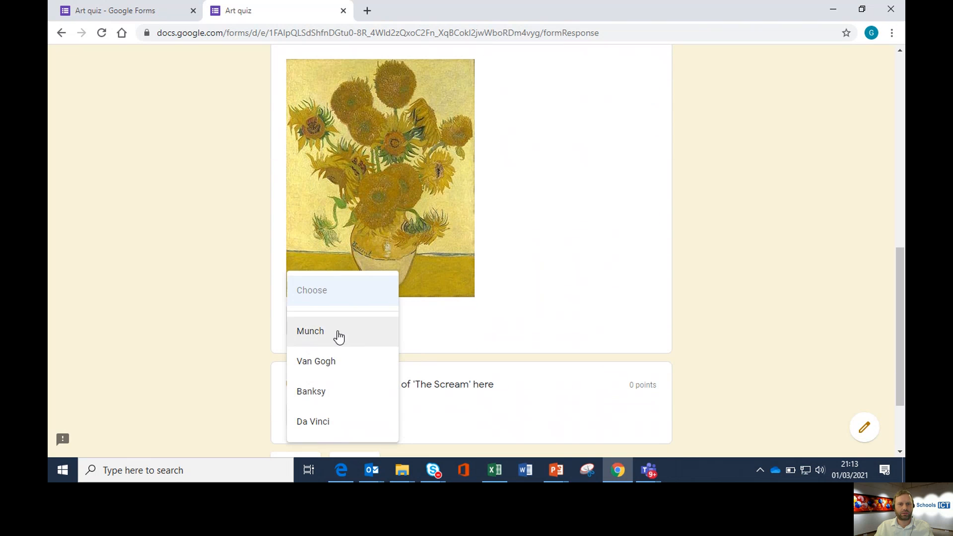
{"action": "left_click", "coordinate": [324, 393]}
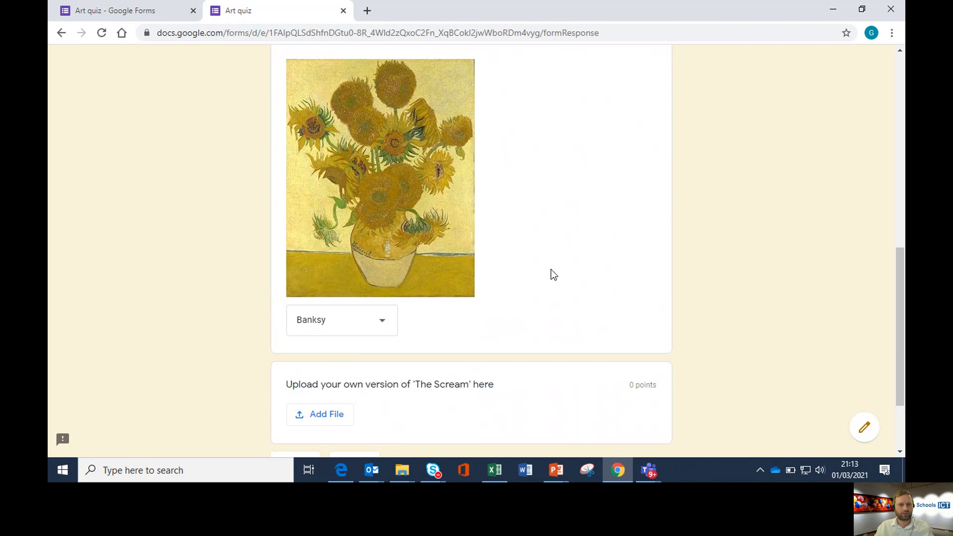
{"action": "scroll", "coordinate": [553, 274], "scroll_direction": "down", "scroll_amount": 2}
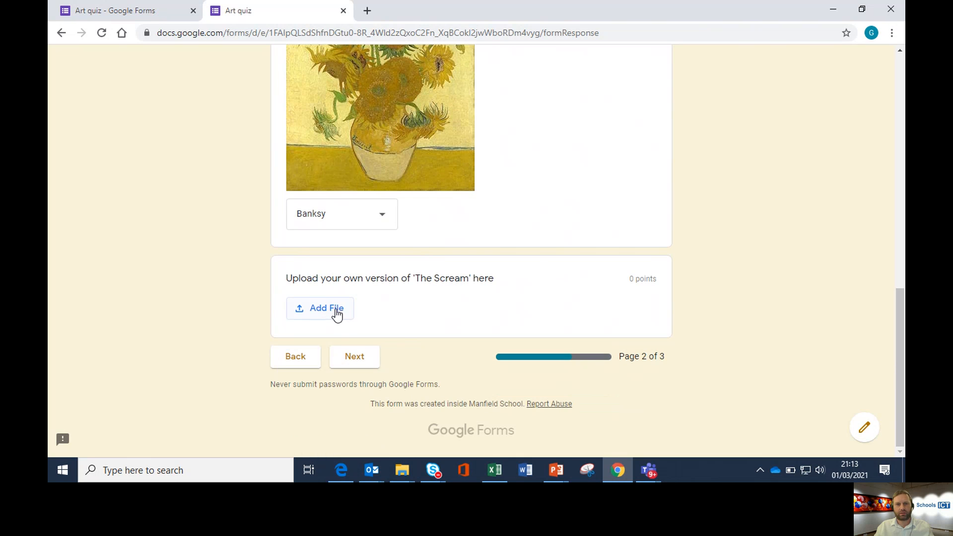
{"action": "left_click", "coordinate": [362, 362]}
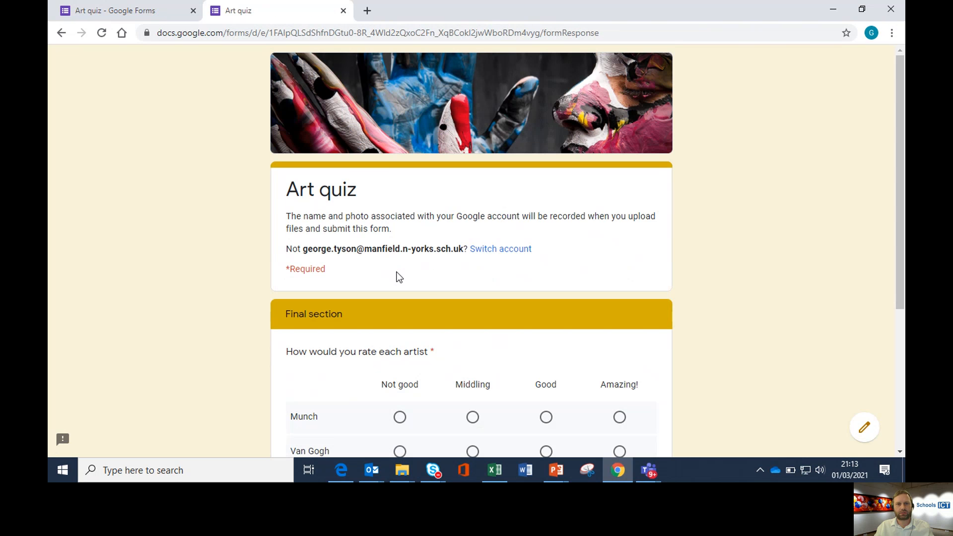
- Rate Munch, Van Gogh, Banksy and Da Vinci as "Amazing!" and submit the quiz response
{"action": "scroll", "coordinate": [341, 266], "scroll_direction": "down", "scroll_amount": 2}
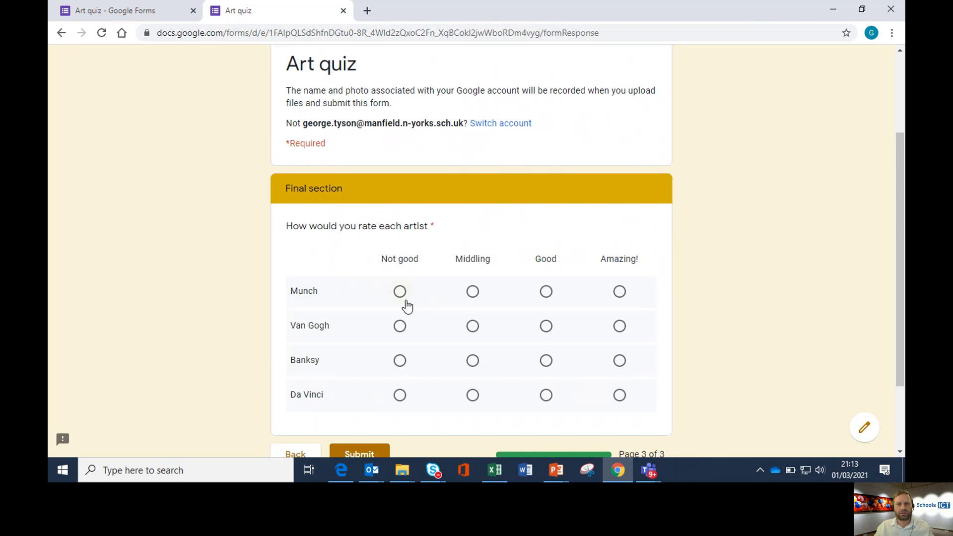
{"action": "left_click", "coordinate": [621, 293]}
{"action": "left_click", "coordinate": [620, 326]}
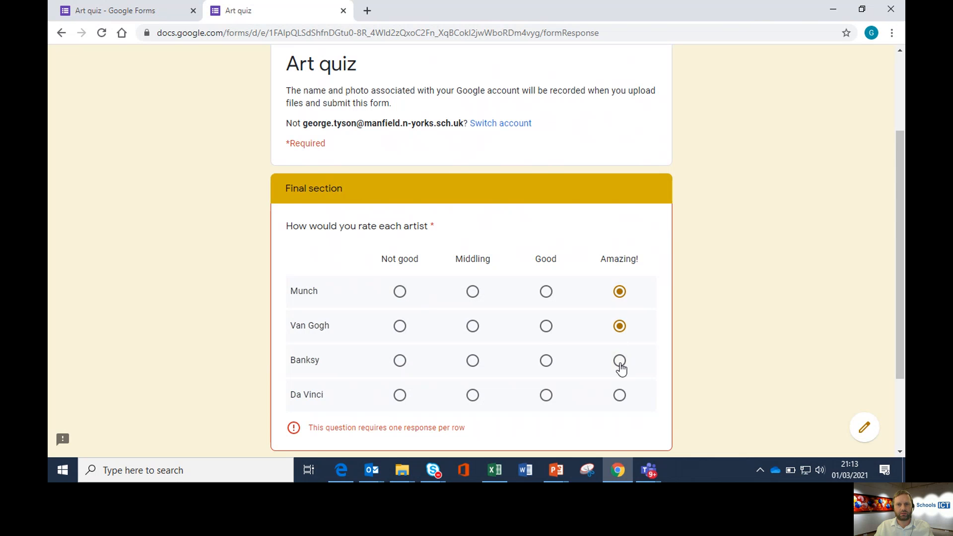
{"action": "left_click", "coordinate": [620, 361]}
{"action": "left_click", "coordinate": [620, 395]}
{"action": "scroll", "coordinate": [482, 332], "scroll_direction": "down", "scroll_amount": 2}
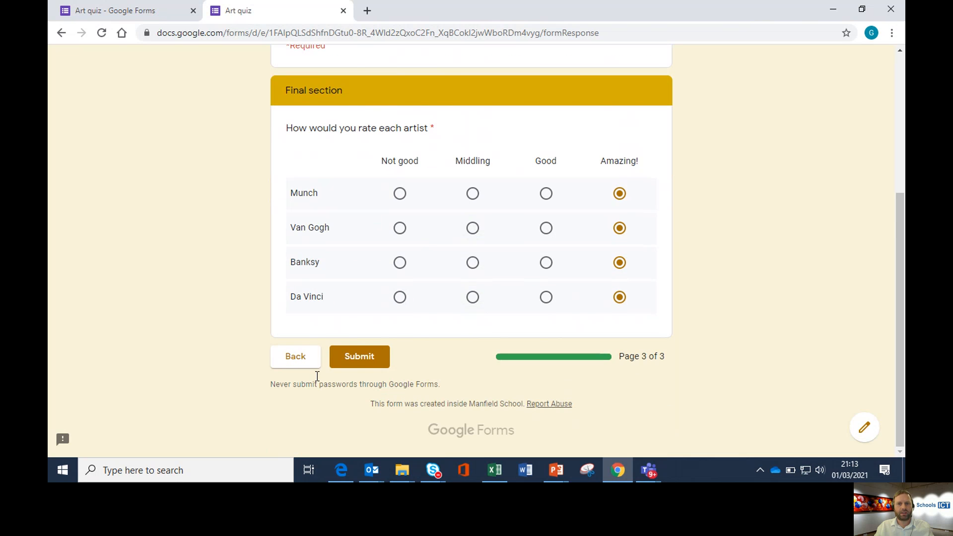
{"action": "left_click", "coordinate": [359, 360]}
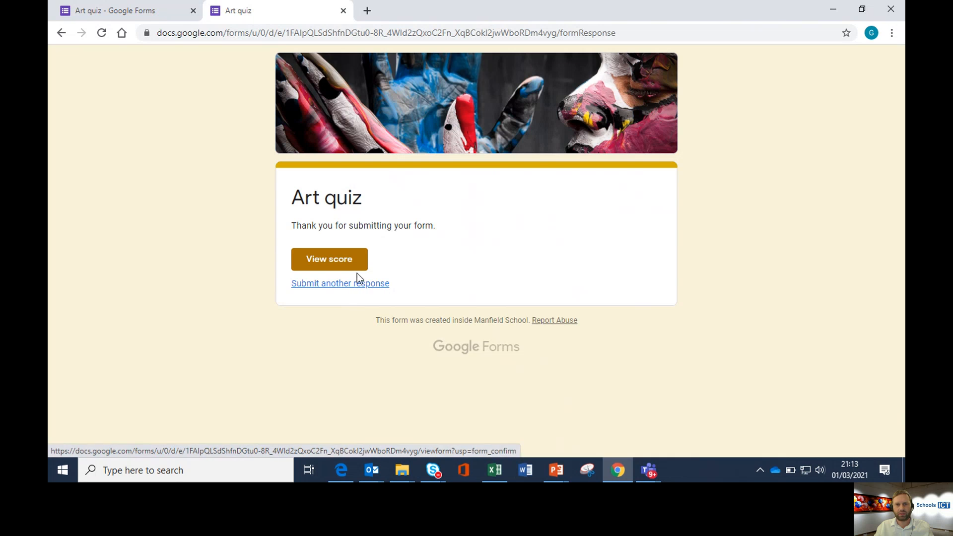
- Open the submitted response's score and review the points, correct answers and feedback for every question
{"action": "left_click", "coordinate": [336, 269]}
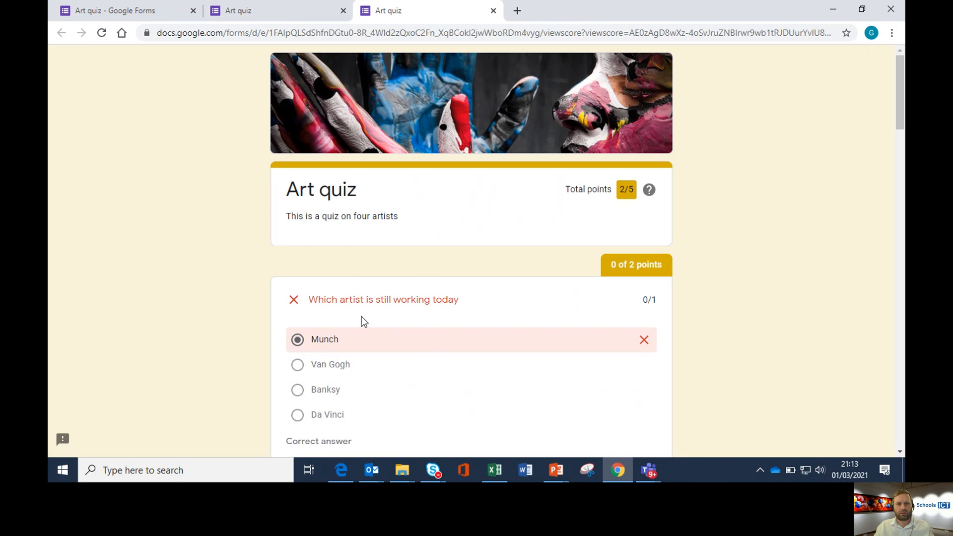
{"action": "scroll", "coordinate": [636, 333], "scroll_direction": "down", "scroll_amount": 1}
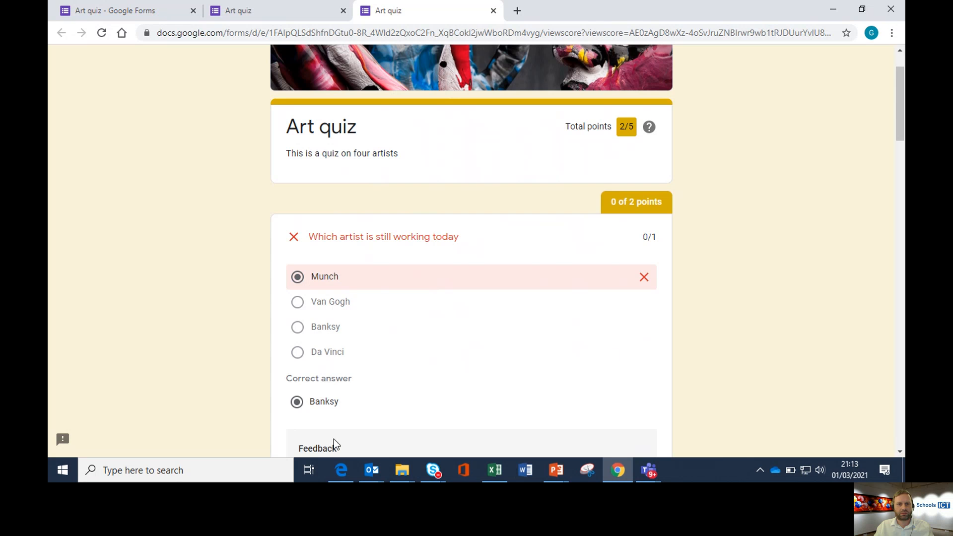
{"action": "scroll", "coordinate": [325, 400], "scroll_direction": "down", "scroll_amount": 2}
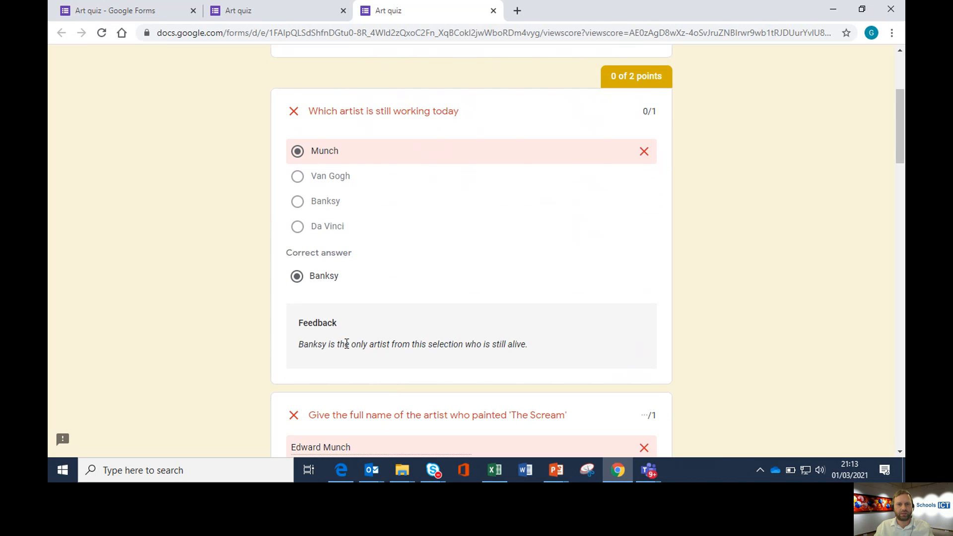
{"action": "scroll", "coordinate": [534, 344], "scroll_direction": "down", "scroll_amount": 3}
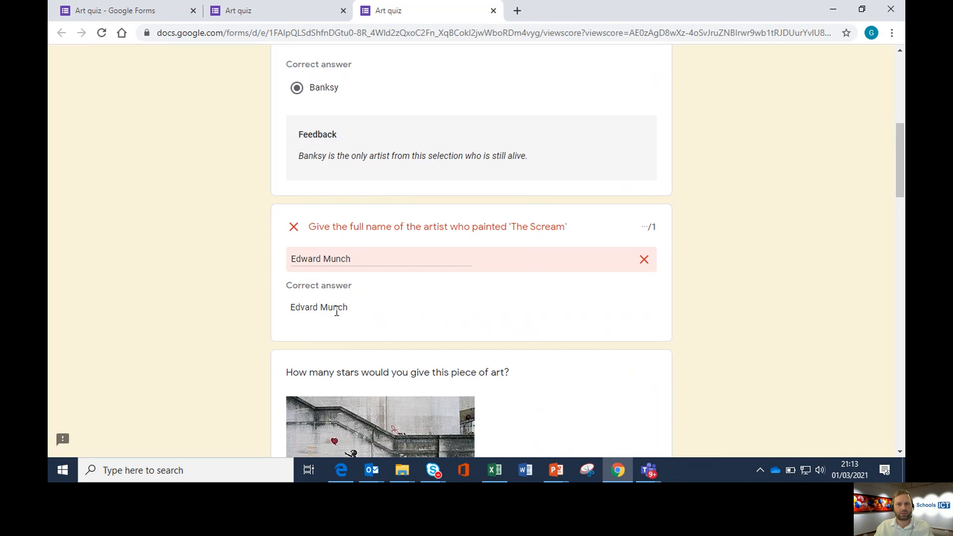
{"action": "scroll", "coordinate": [413, 310], "scroll_direction": "down", "scroll_amount": 3}
{"action": "scroll", "coordinate": [373, 313], "scroll_direction": "down", "scroll_amount": 1}
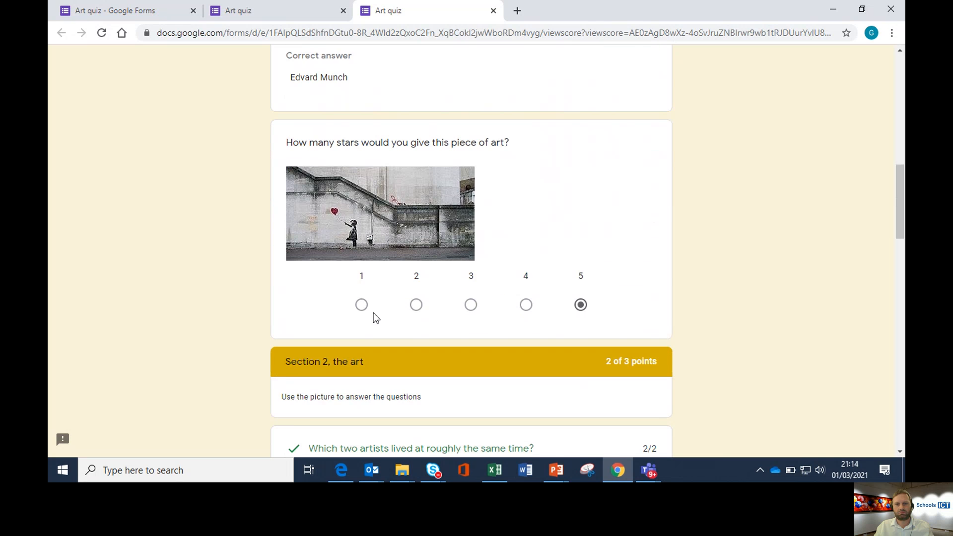
{"action": "scroll", "coordinate": [373, 313], "scroll_direction": "down", "scroll_amount": 1}
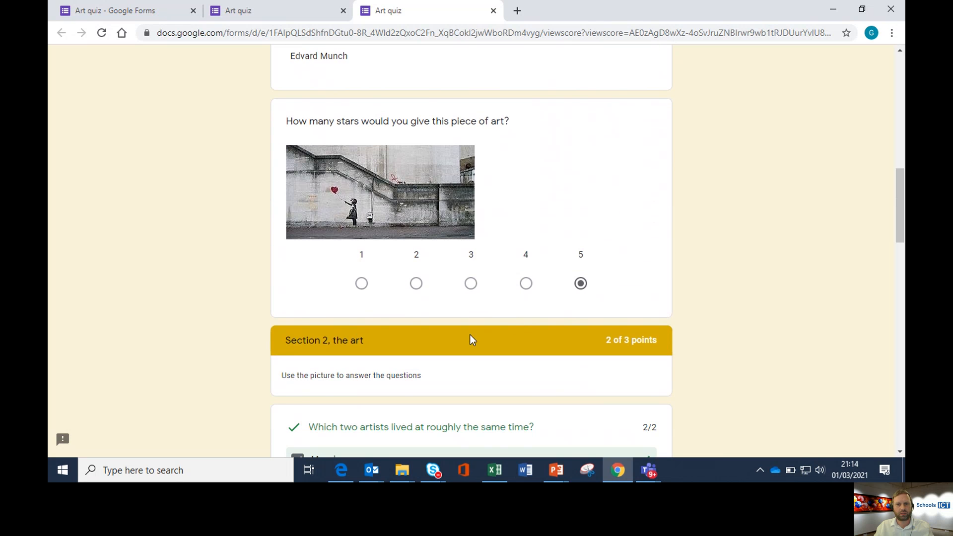
{"action": "scroll", "coordinate": [470, 340], "scroll_direction": "down", "scroll_amount": 3}
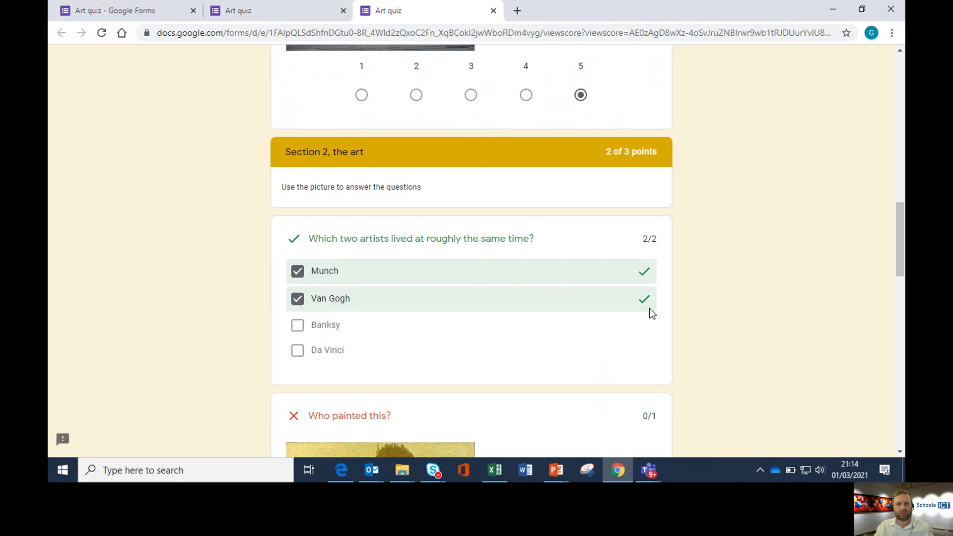
{"action": "scroll", "coordinate": [459, 310], "scroll_direction": "down", "scroll_amount": 5}
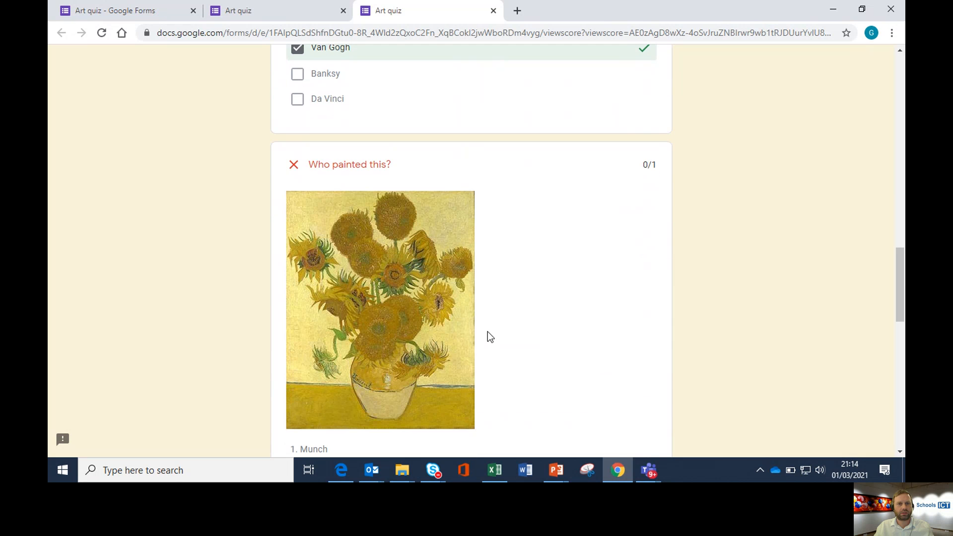
{"action": "scroll", "coordinate": [561, 171], "scroll_direction": "down", "scroll_amount": 4}
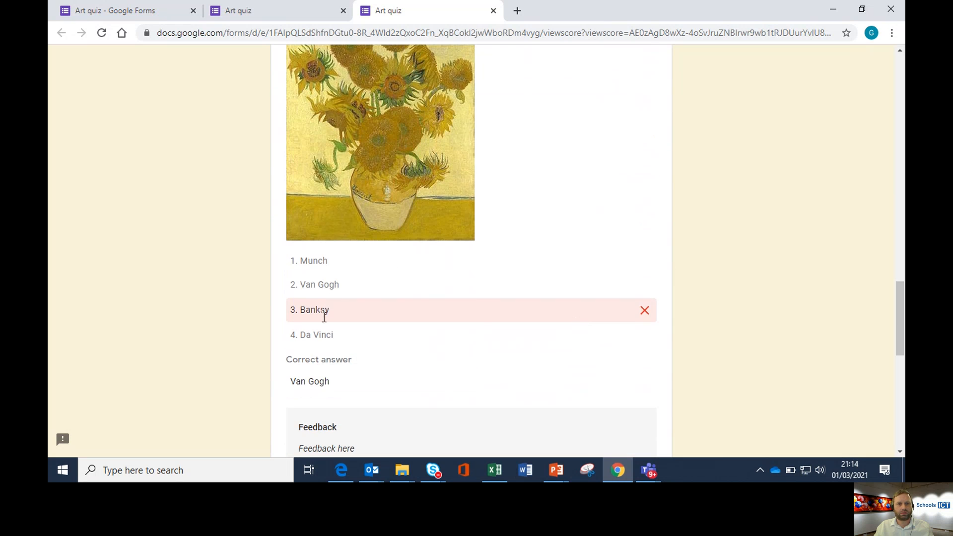
{"action": "scroll", "coordinate": [335, 340], "scroll_direction": "down", "scroll_amount": 1}
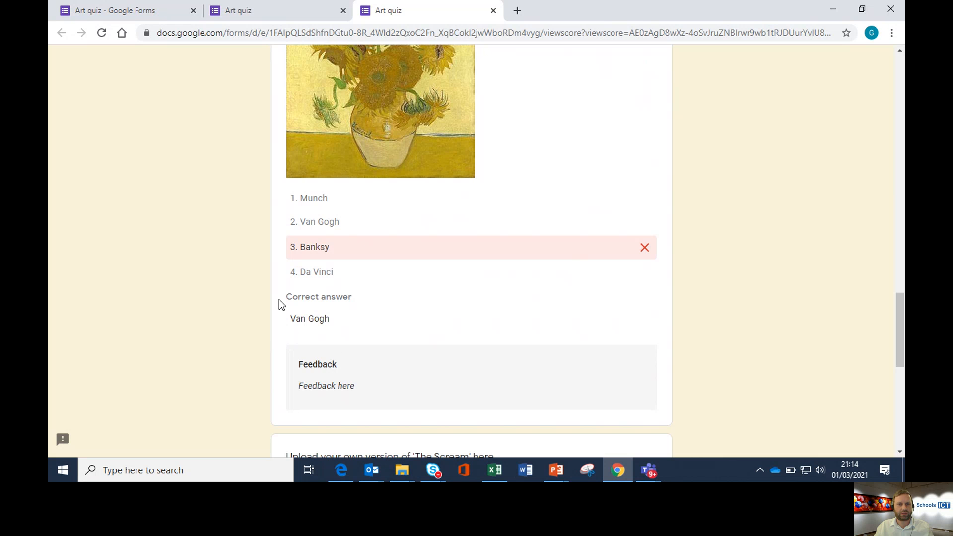
{"action": "scroll", "coordinate": [400, 309], "scroll_direction": "down", "scroll_amount": 2}
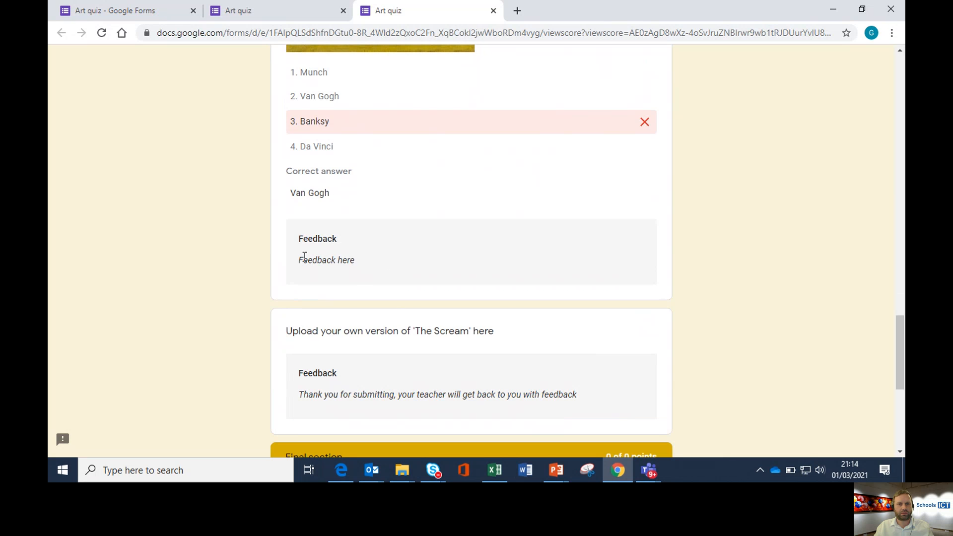
{"action": "scroll", "coordinate": [434, 309], "scroll_direction": "down", "scroll_amount": 2}
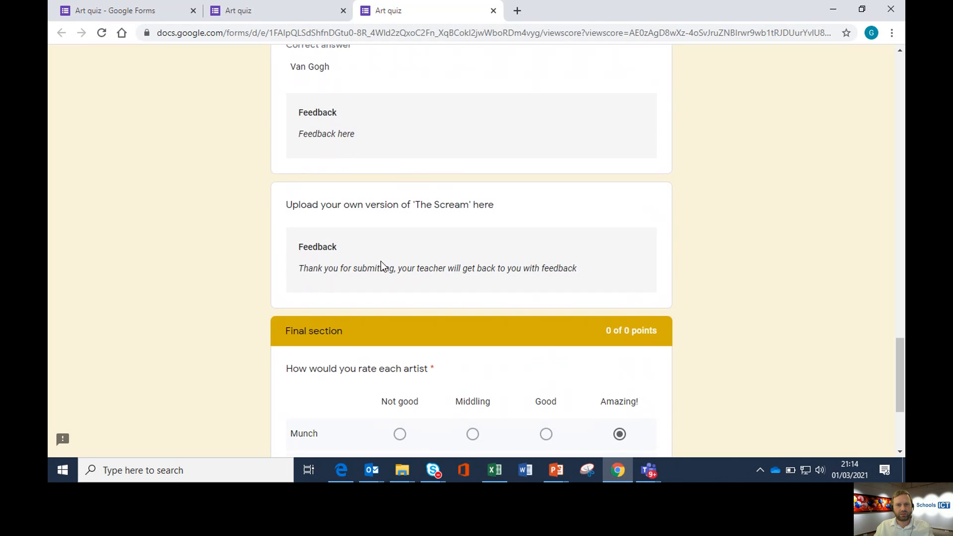
{"action": "scroll", "coordinate": [380, 258], "scroll_direction": "down", "scroll_amount": 3}
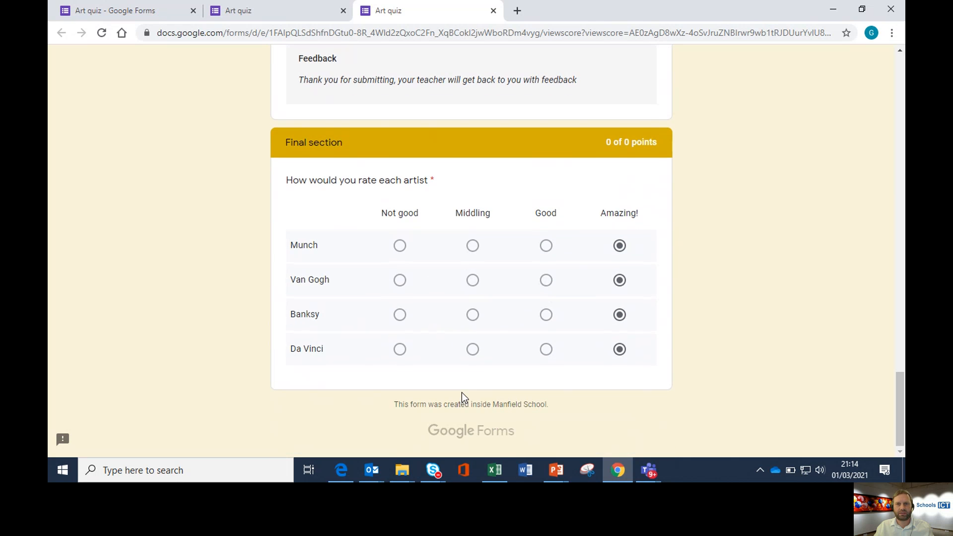
{"action": "scroll", "coordinate": [462, 392], "scroll_direction": "up", "scroll_amount": 6}
{"action": "scroll", "coordinate": [462, 392], "scroll_direction": "up", "scroll_amount": 20}
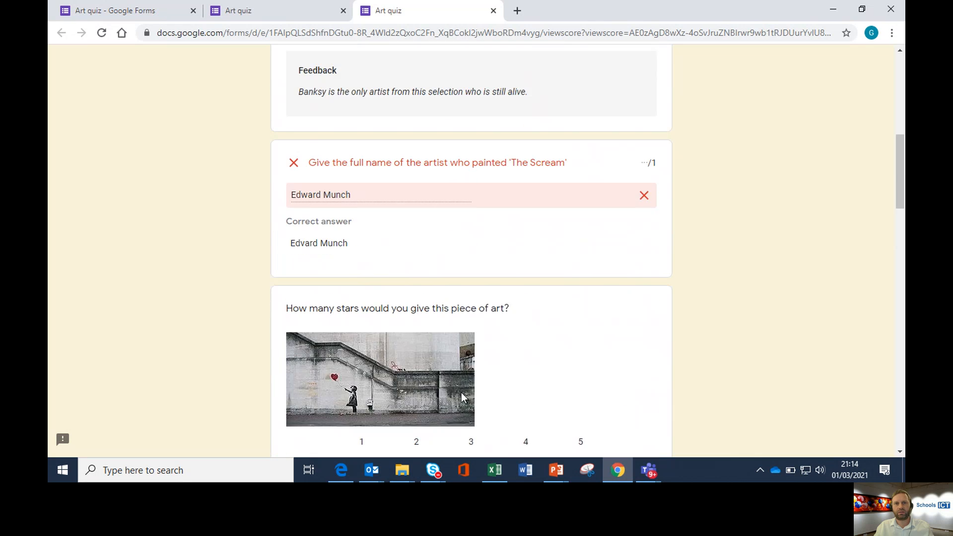
- Return from the quiz score page to the Art quiz form's question editor
{"action": "scroll", "coordinate": [455, 393], "scroll_direction": "up", "scroll_amount": 2}
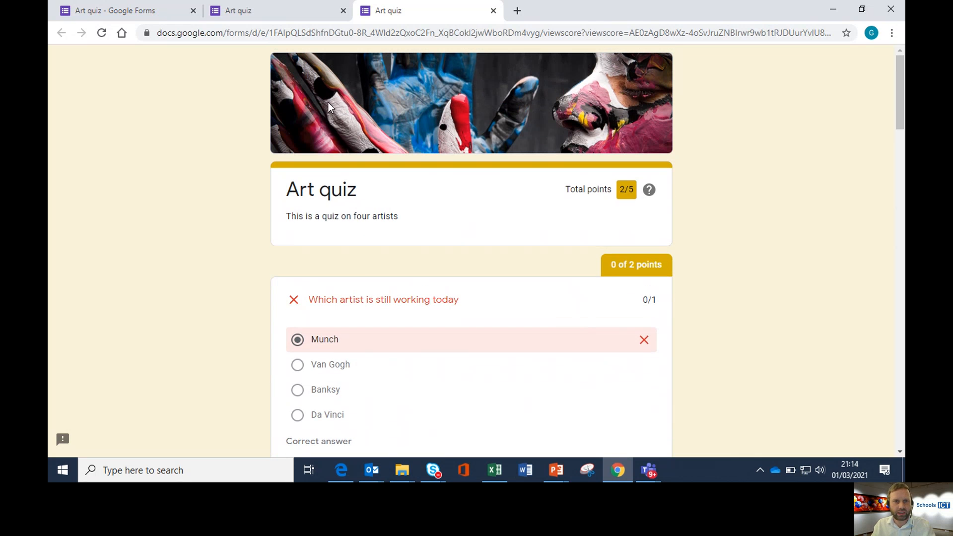
{"action": "left_click", "coordinate": [263, 11]}
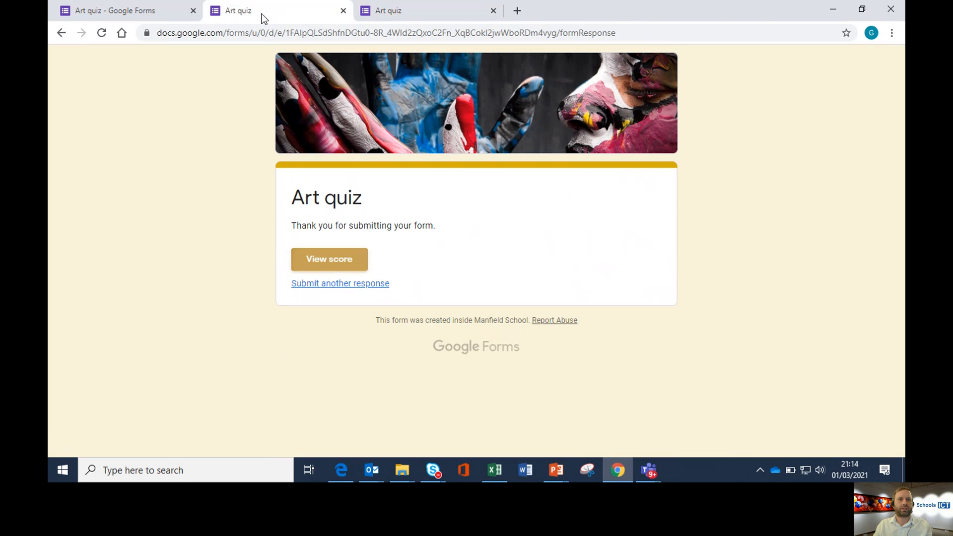
{"action": "left_click", "coordinate": [142, 11]}
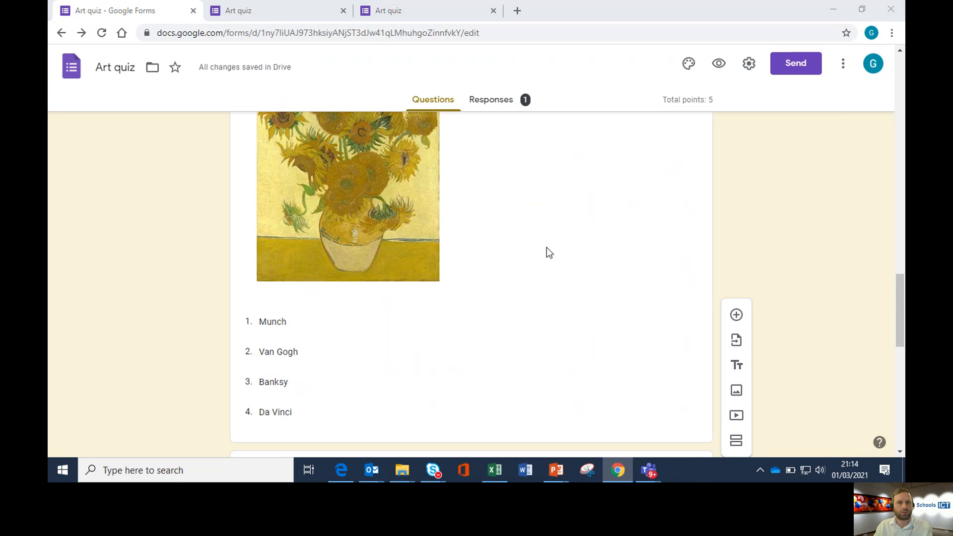
- Switch to the Schools ICT MiniBytes meeting in Microsoft Teams and stop sharing the screen
{"action": "key", "text": "alt+Tab"}
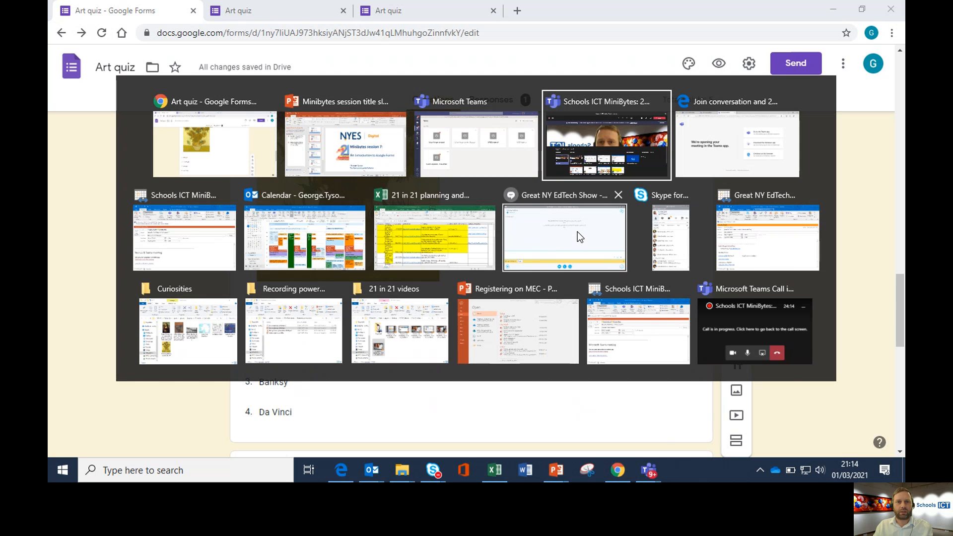
{"action": "key", "text": "alt+Tab"}
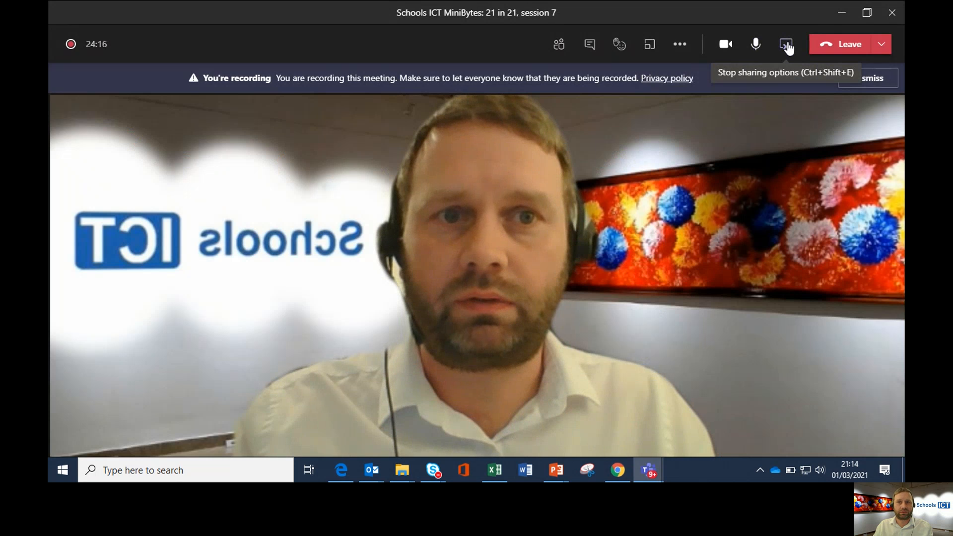
{"action": "left_click", "coordinate": [789, 47]}
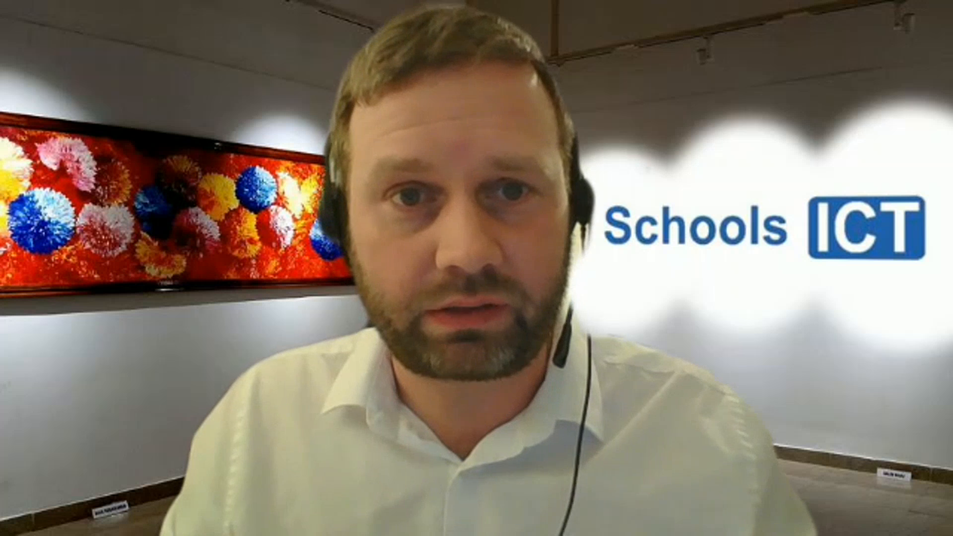